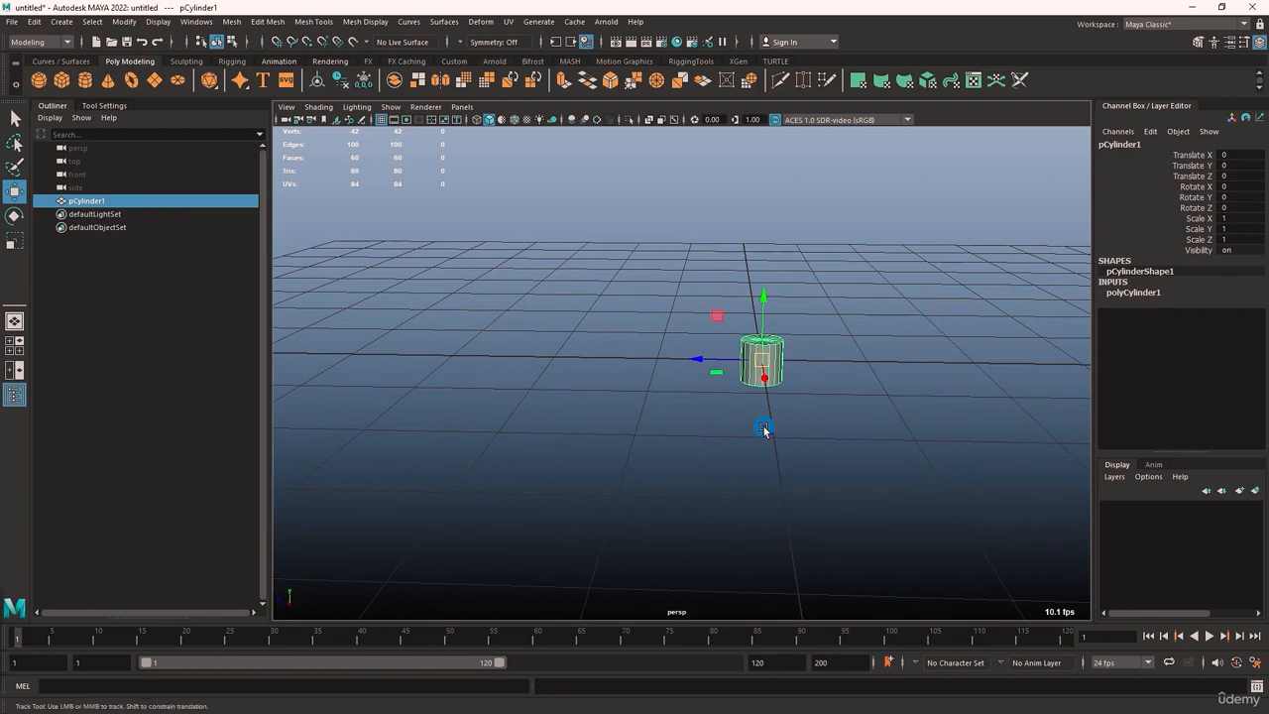
Orbit, pan, zoom and frame the view around the cylinder to examine it from several angles
middle_click_drag(765, 430, 680, 419, "alt")
middle_click_drag(883, 395, 757, 409, "alt")
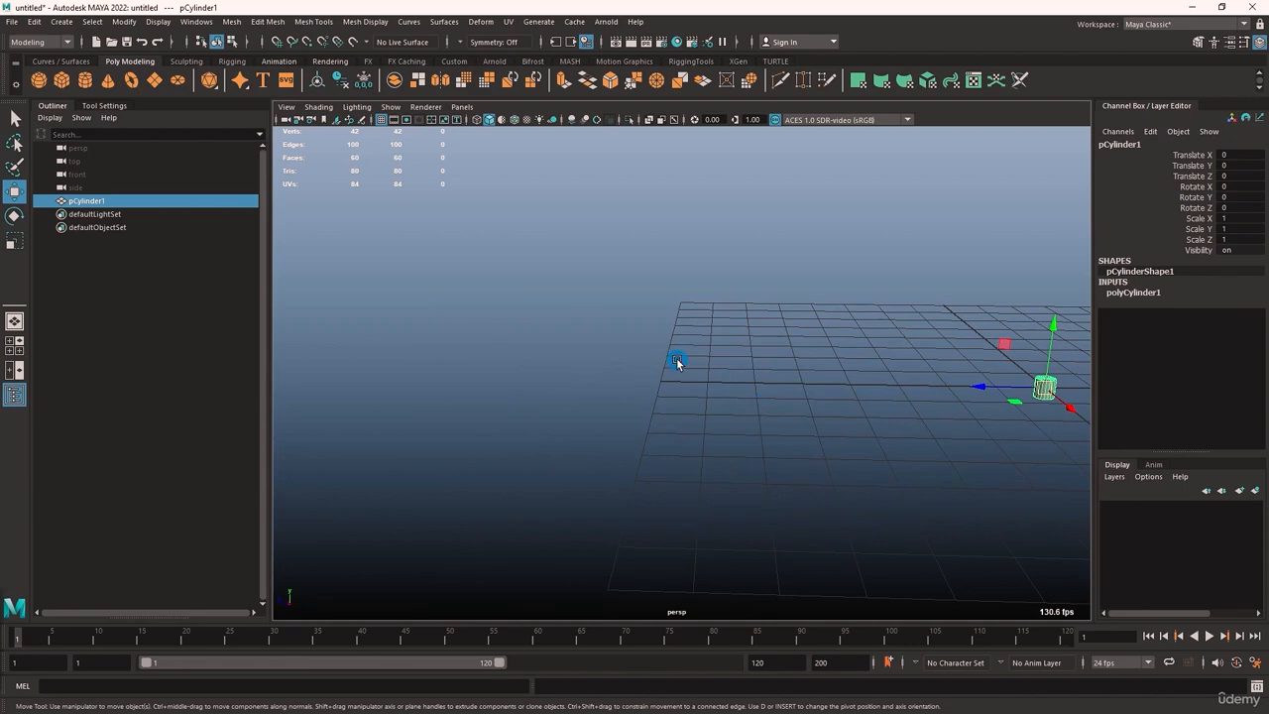
key("f")
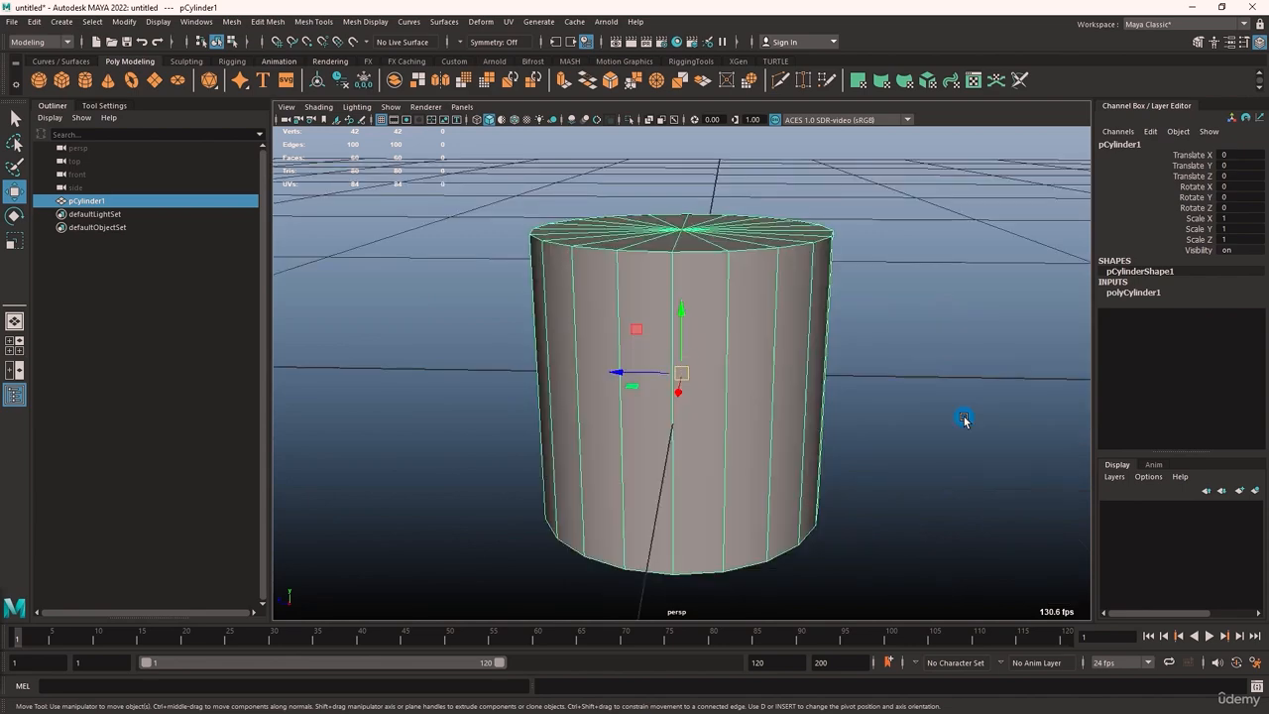
scroll(963, 419, "down", 5)
left_click_drag(715, 435, 810, 428, "alt")
middle_click_drag(820, 425, 485, 615, "alt")
key("f")
scroll(751, 436, "down", 4)
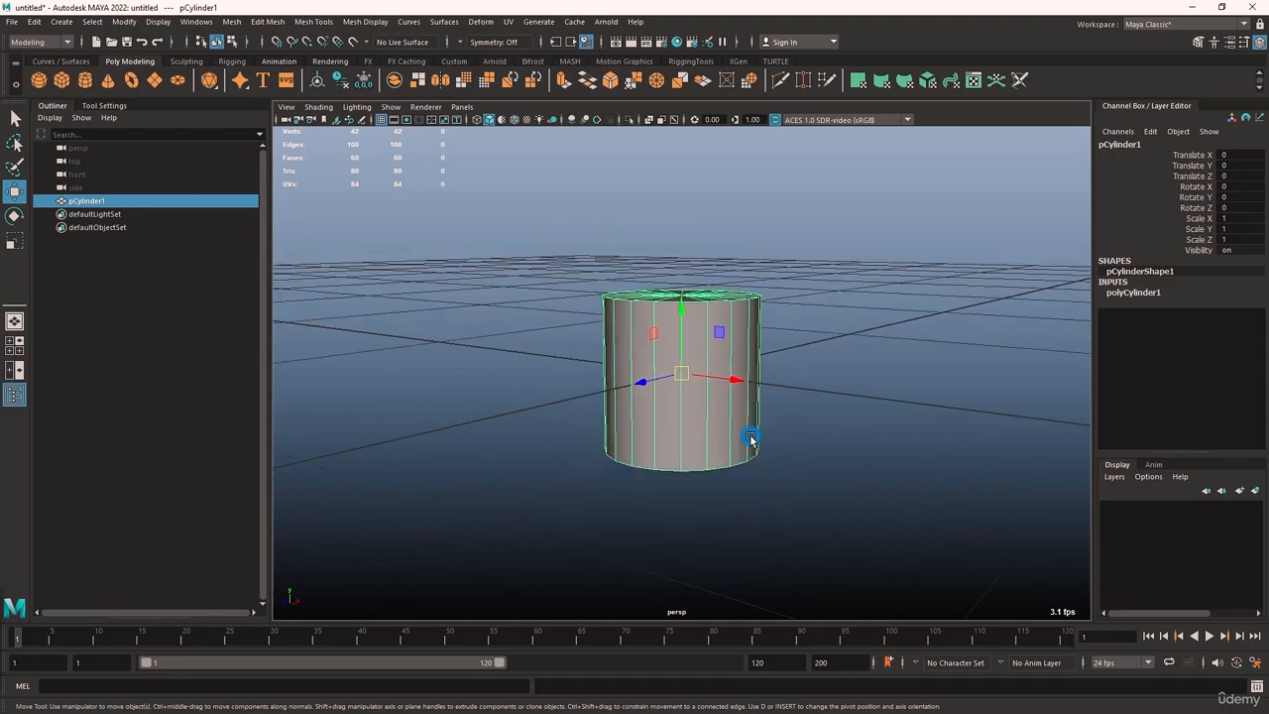
left_click_drag(751, 436, 1007, 461, "alt")
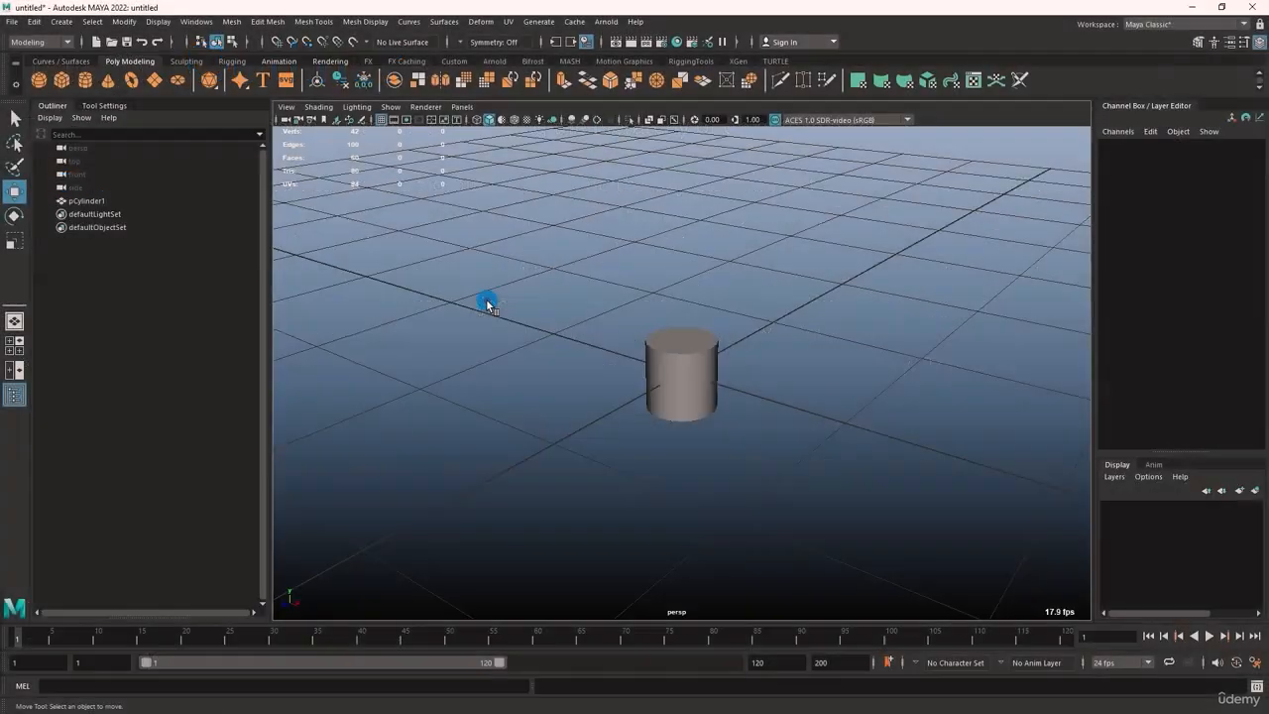
Group the cylinder, expand the group in the Outliner and rename it poly_GRP
left_click(667, 372)
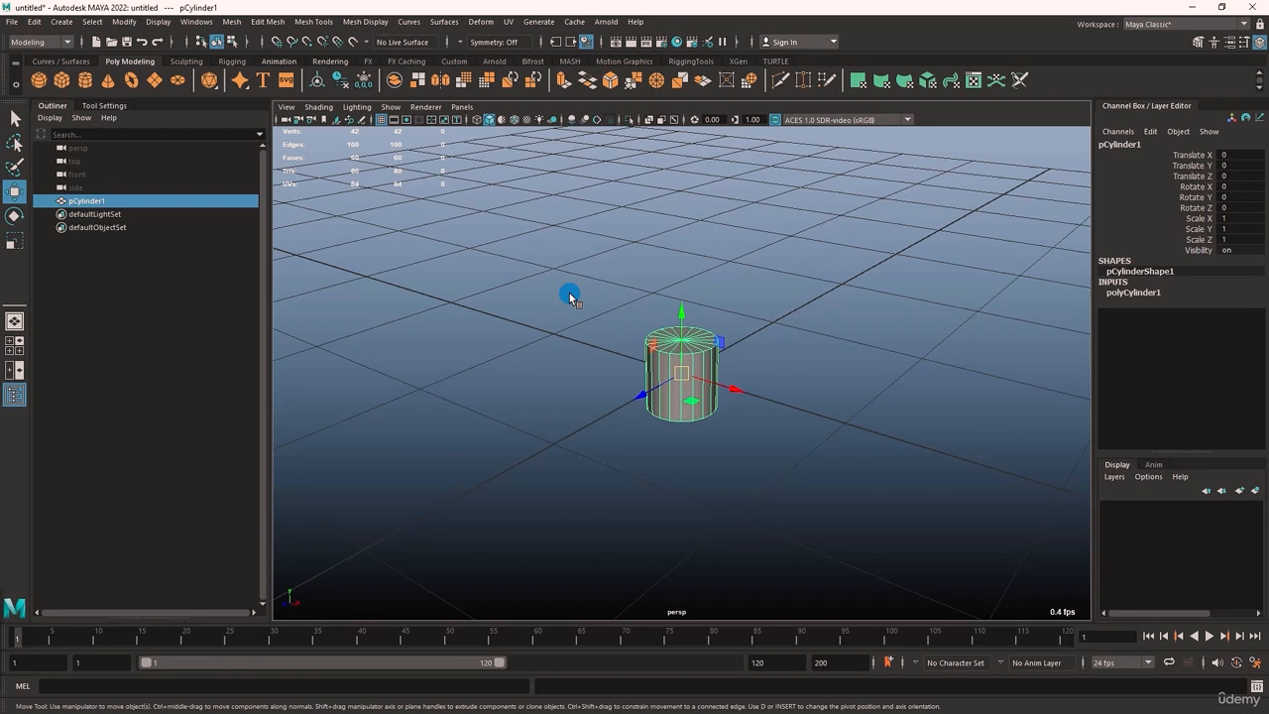
key("ctrl+g")
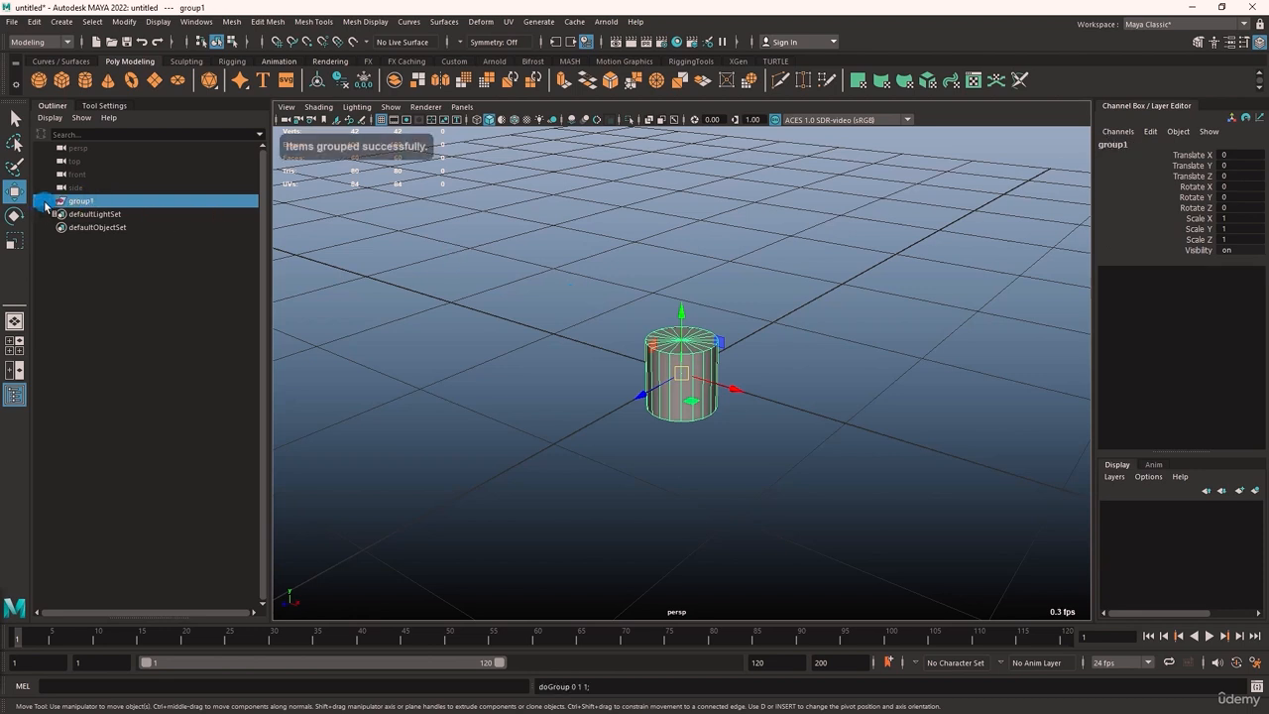
left_click(49, 201)
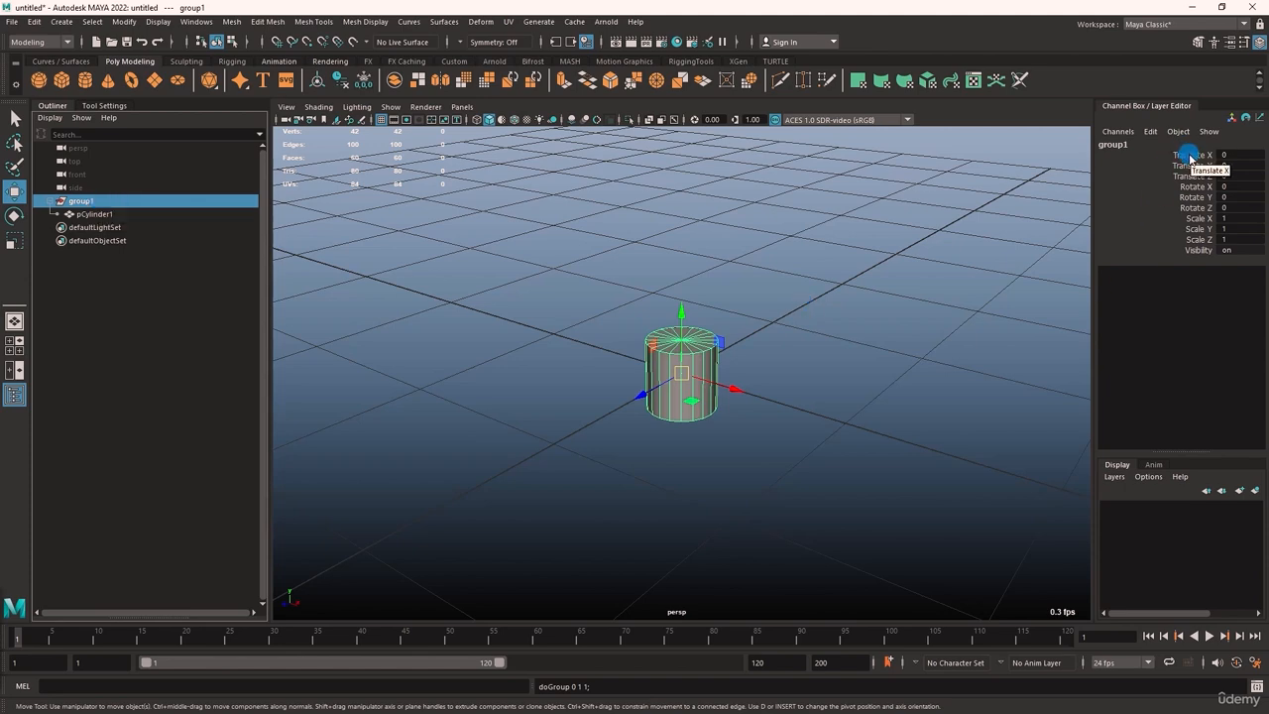
left_click_drag(1190, 156, 1195, 248)
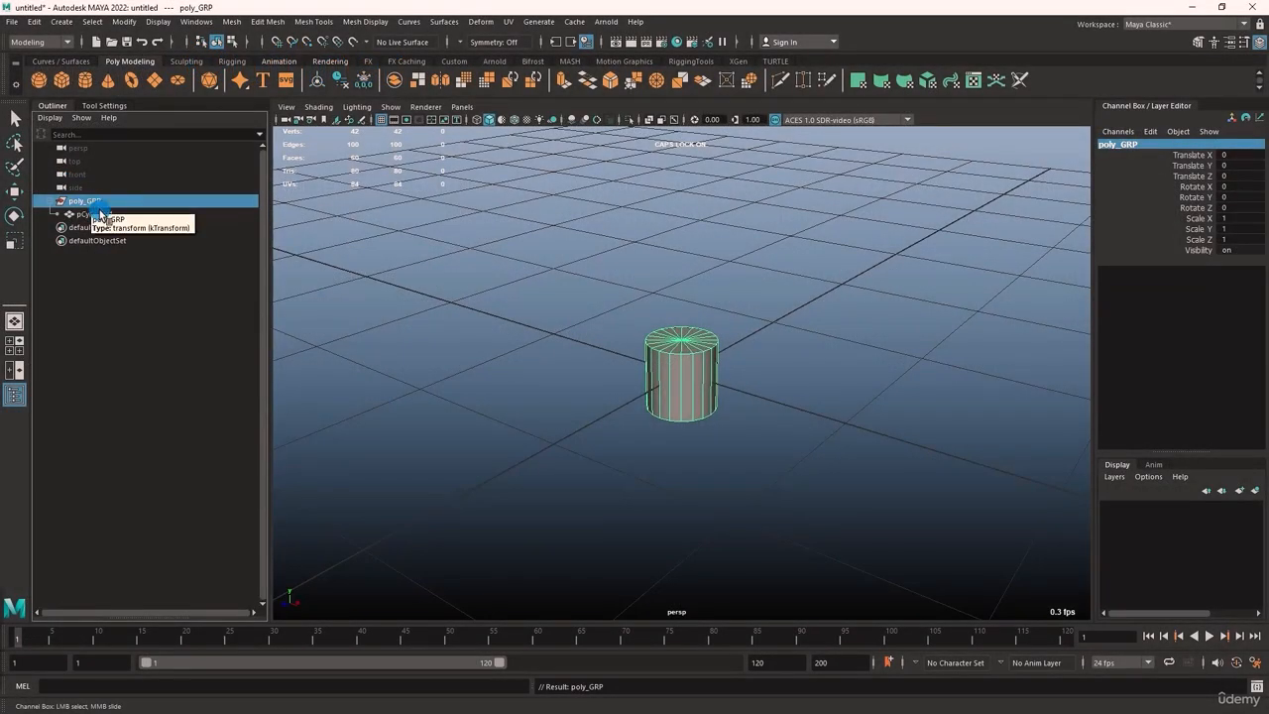
Create an empty group with nothing selected and parent it under poly_GRP in the Outliner
key("w")
left_click(504, 360)
key("ctrl+g")
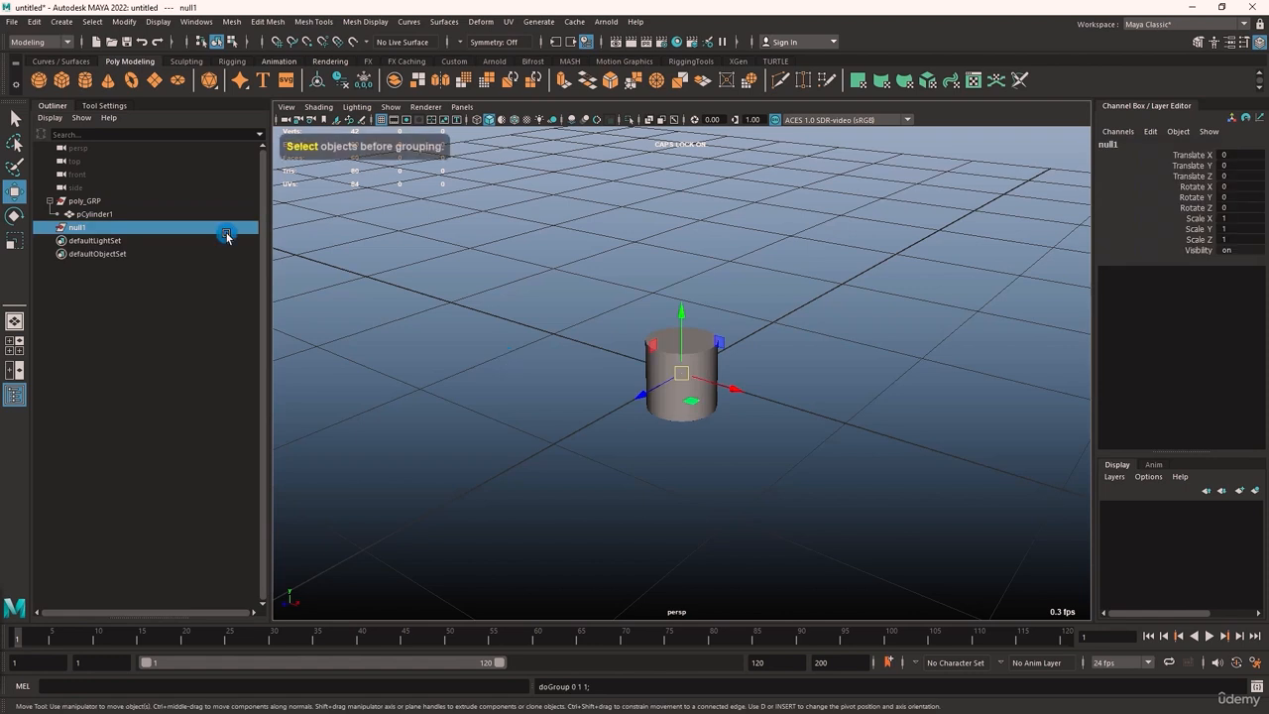
left_click(91, 298)
left_click(79, 228)
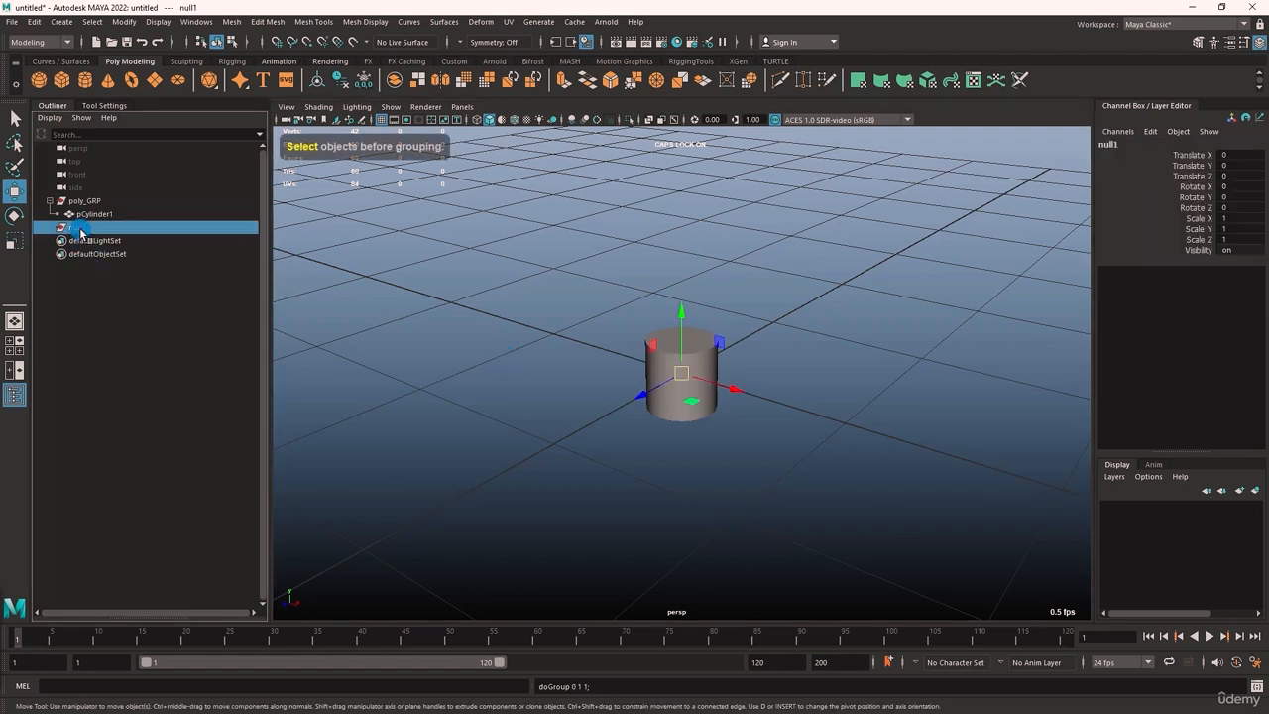
middle_click_drag(81, 232, 85, 202)
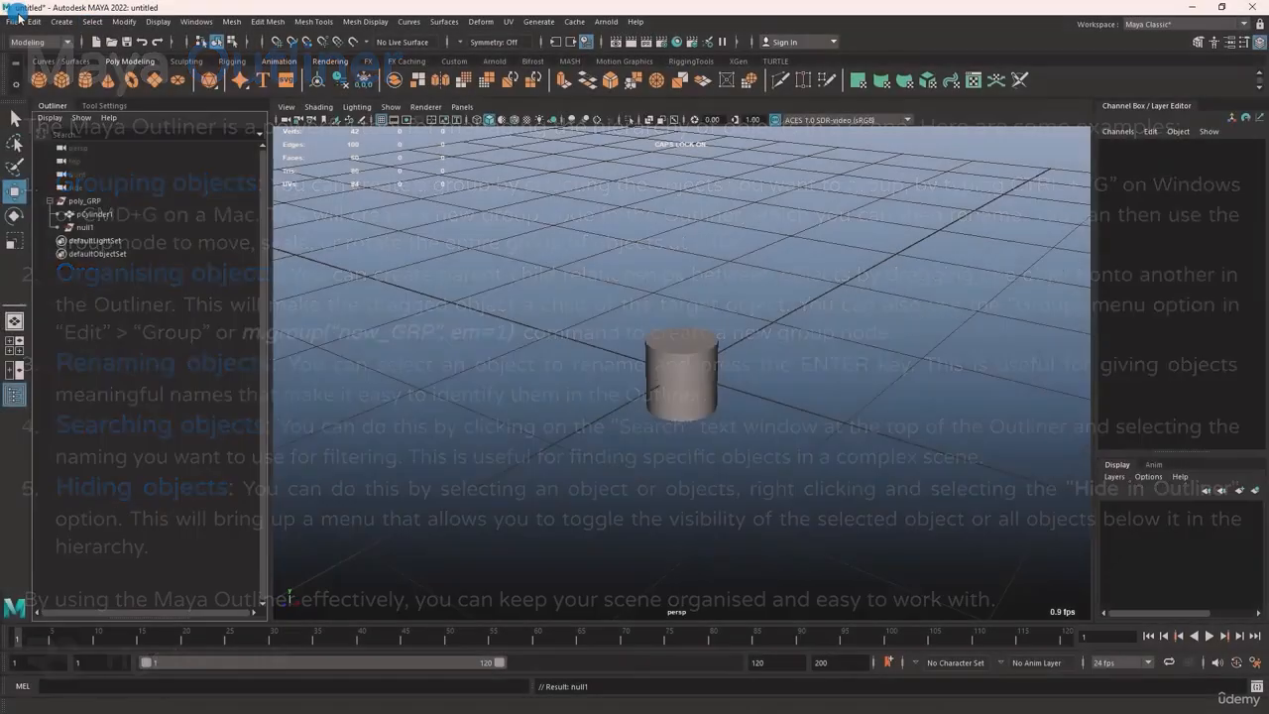
Rename the empty group under poly_GRP to NULL_GRP and deselect it
left_click(32, 21)
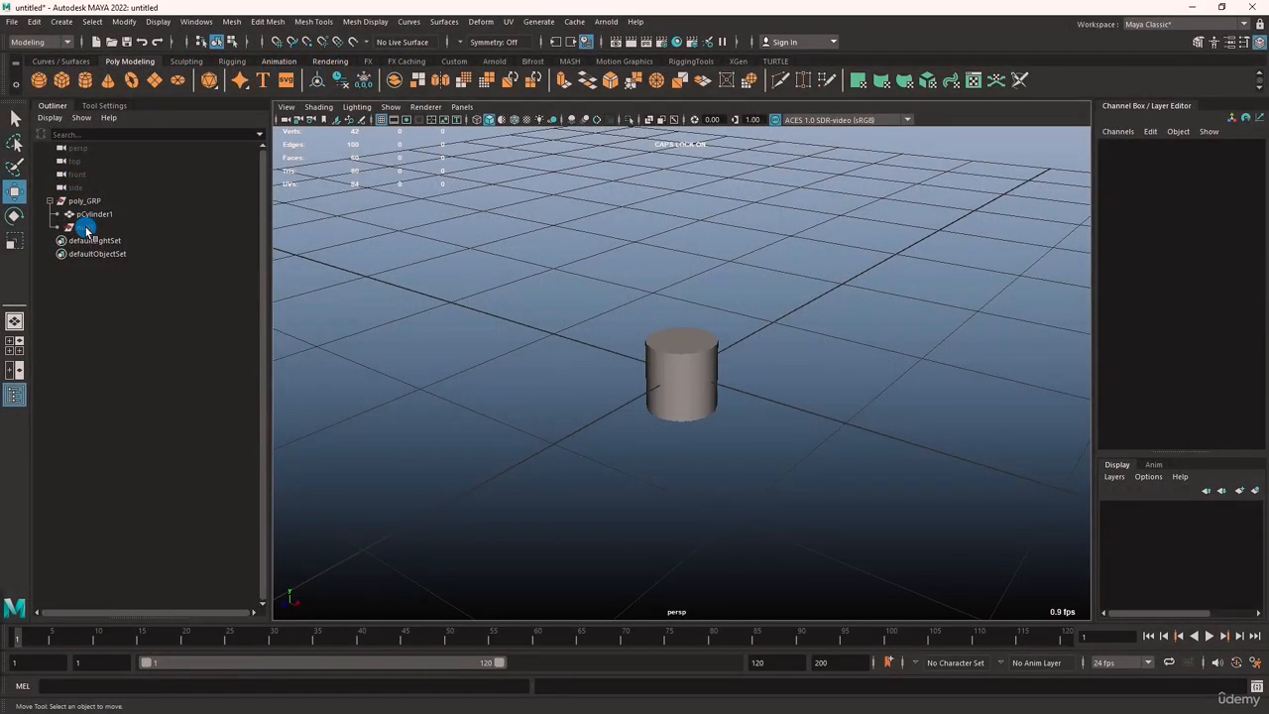
double_click(86, 228)
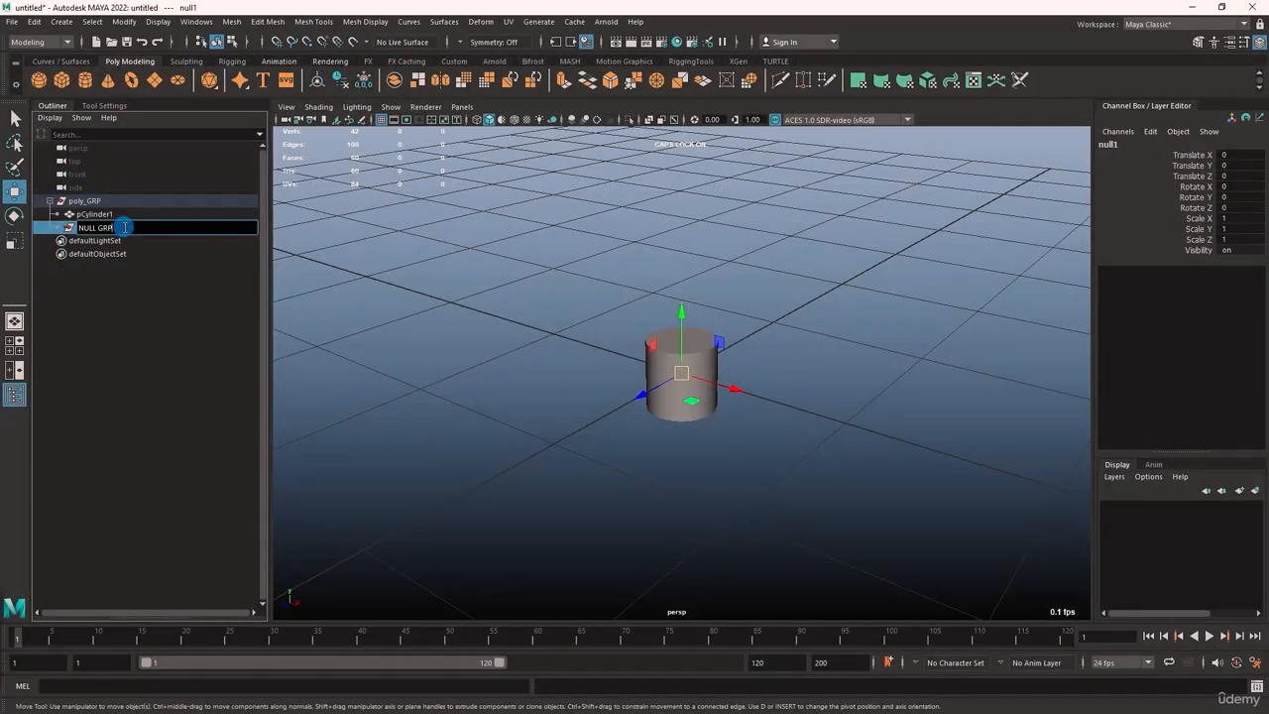
left_click(125, 227)
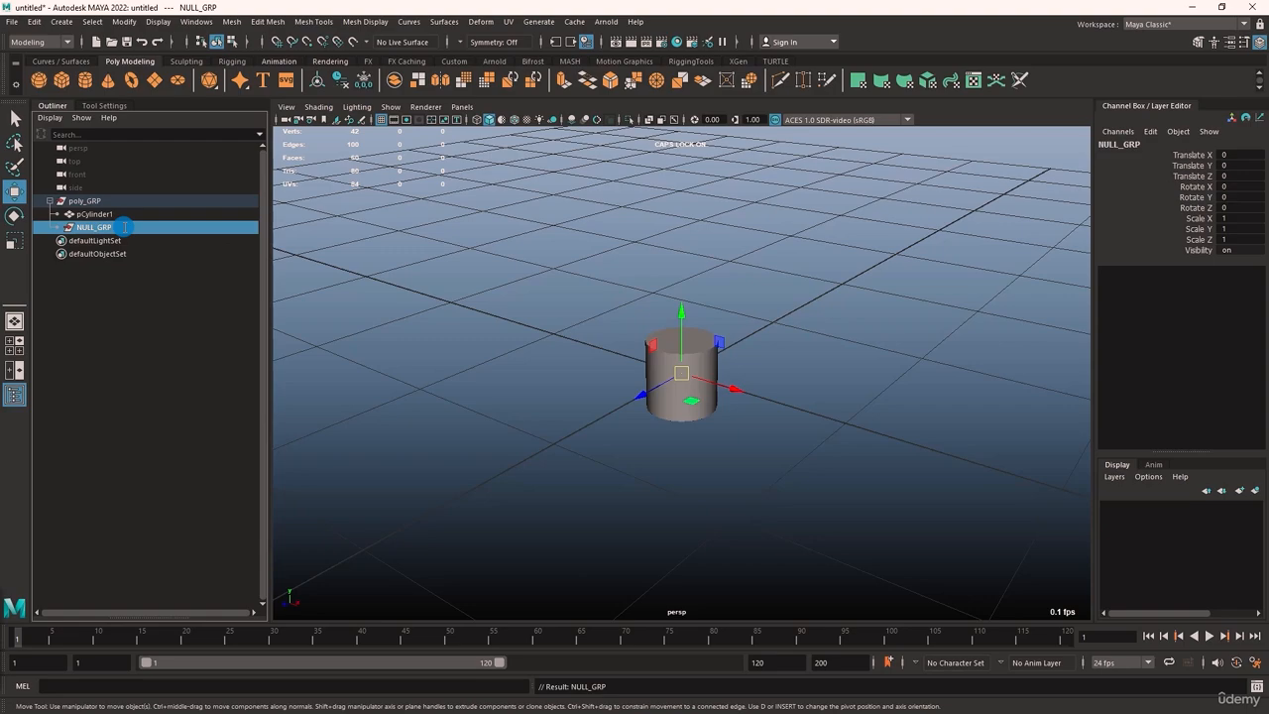
left_click(148, 321)
Search the Outliner for NULL and clear the search text again
left_click(125, 133)
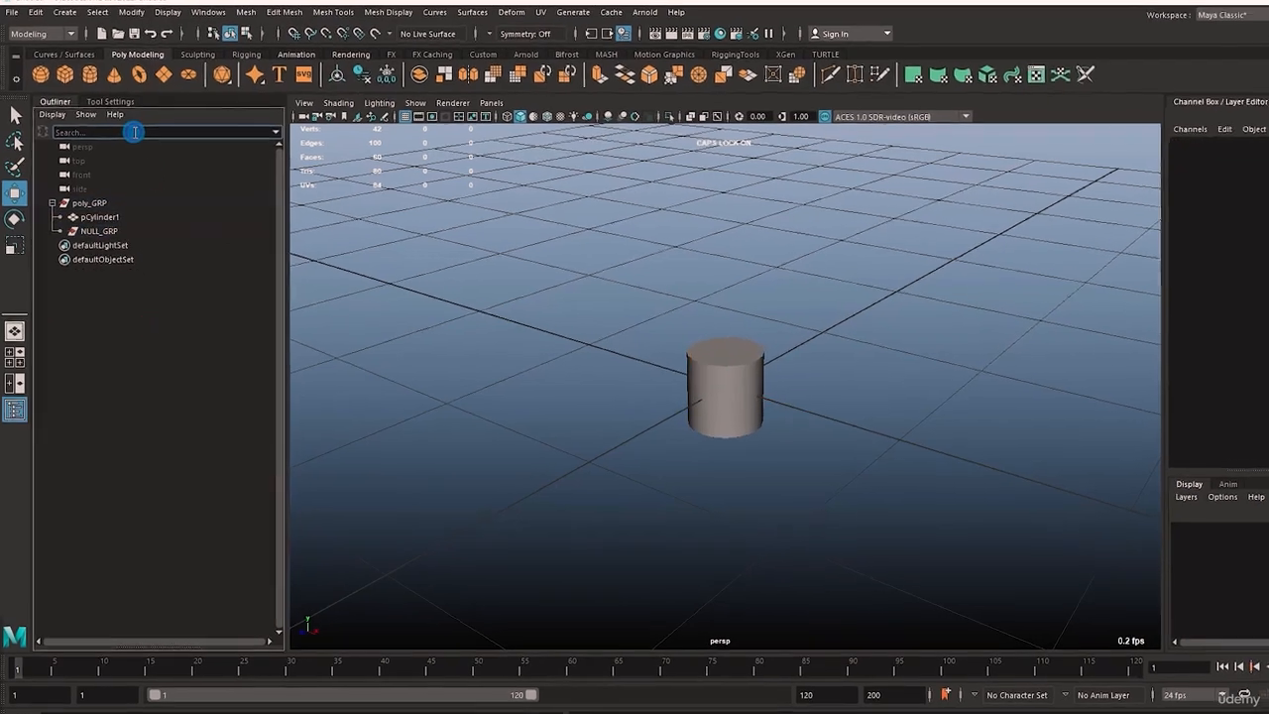
type("NULL")
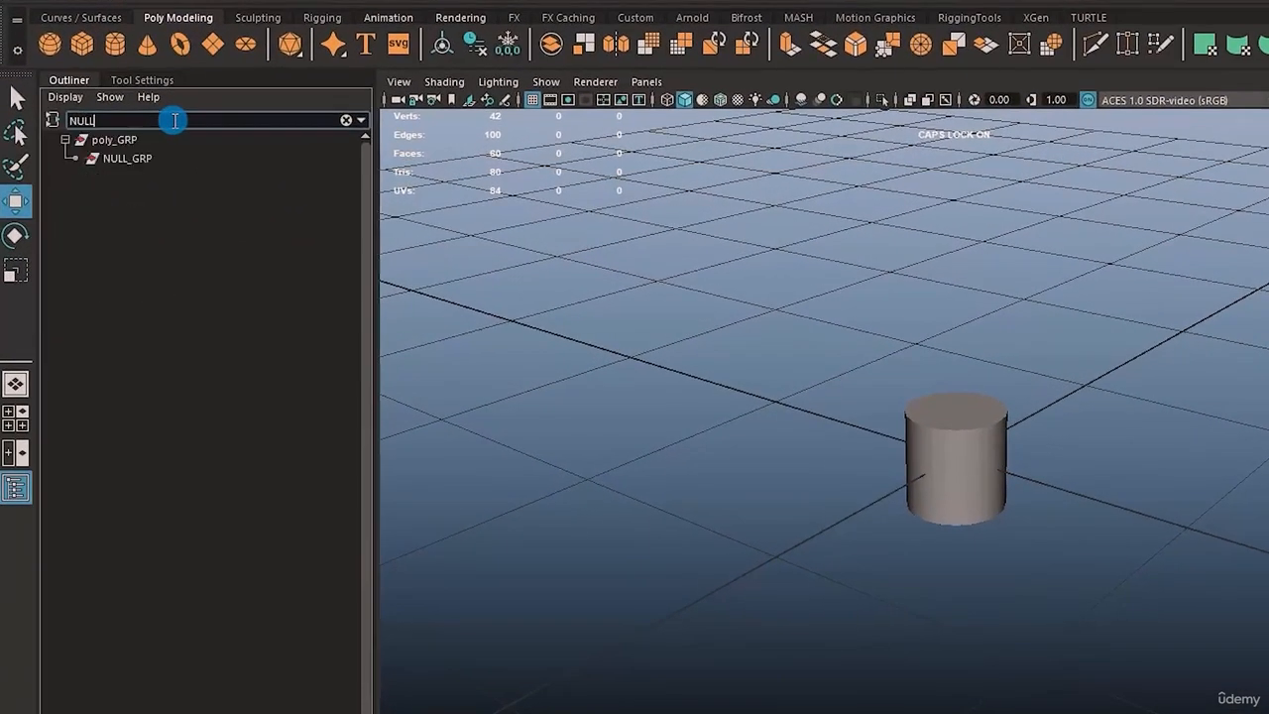
key("BackSpace")
key("BackSpace")
key("BackSpace")
key("BackSpace")
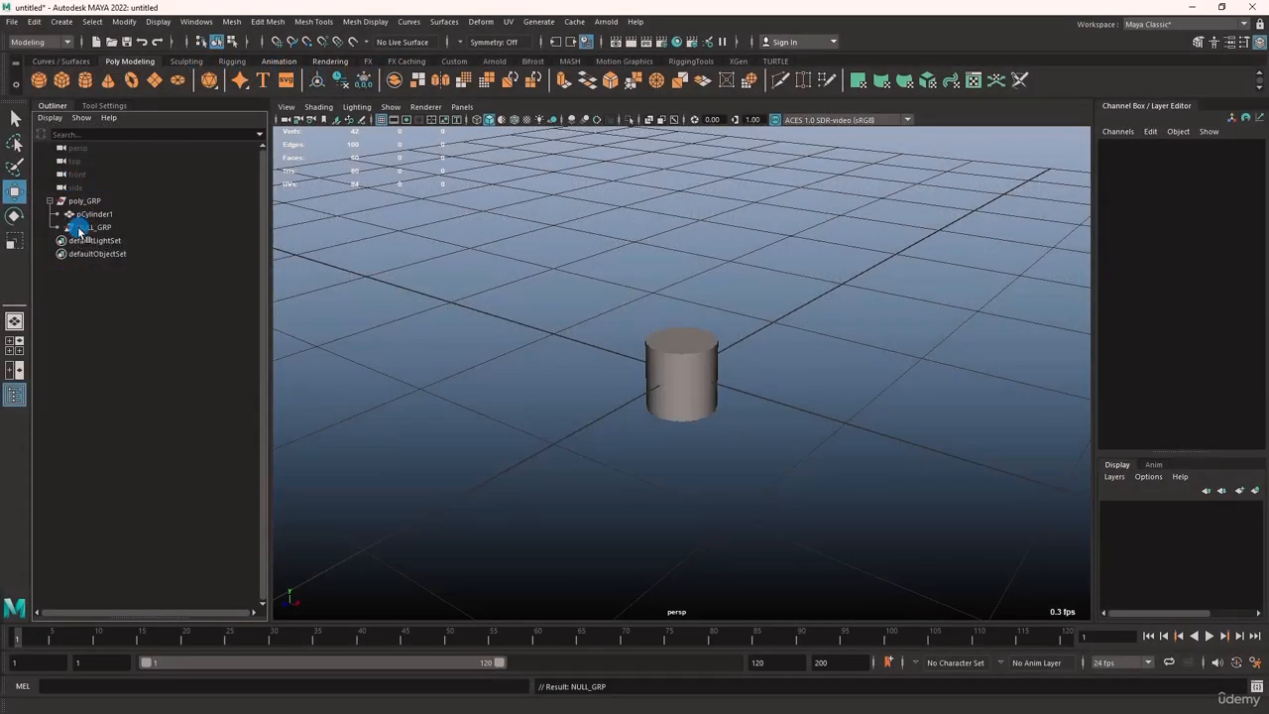
Hide NULL_GRP from the Outliner listing
right_click(79, 229)
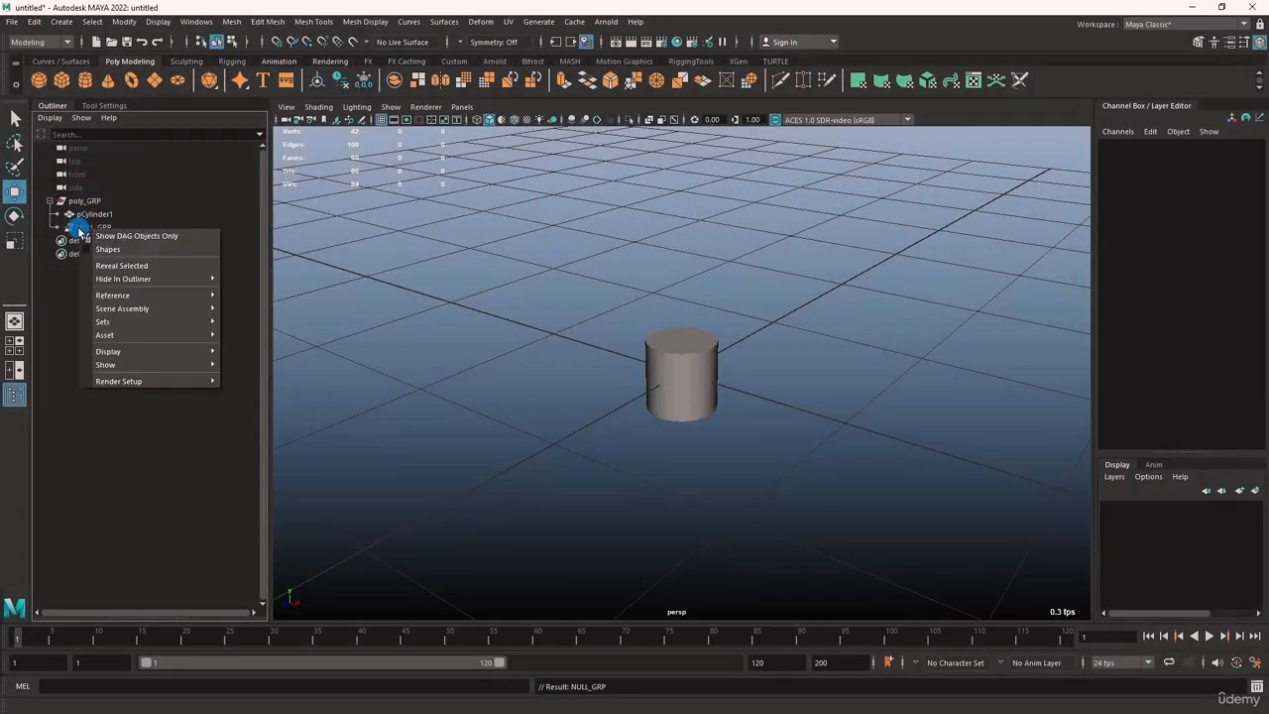
left_click(78, 228)
left_click(77, 228)
right_click(76, 227)
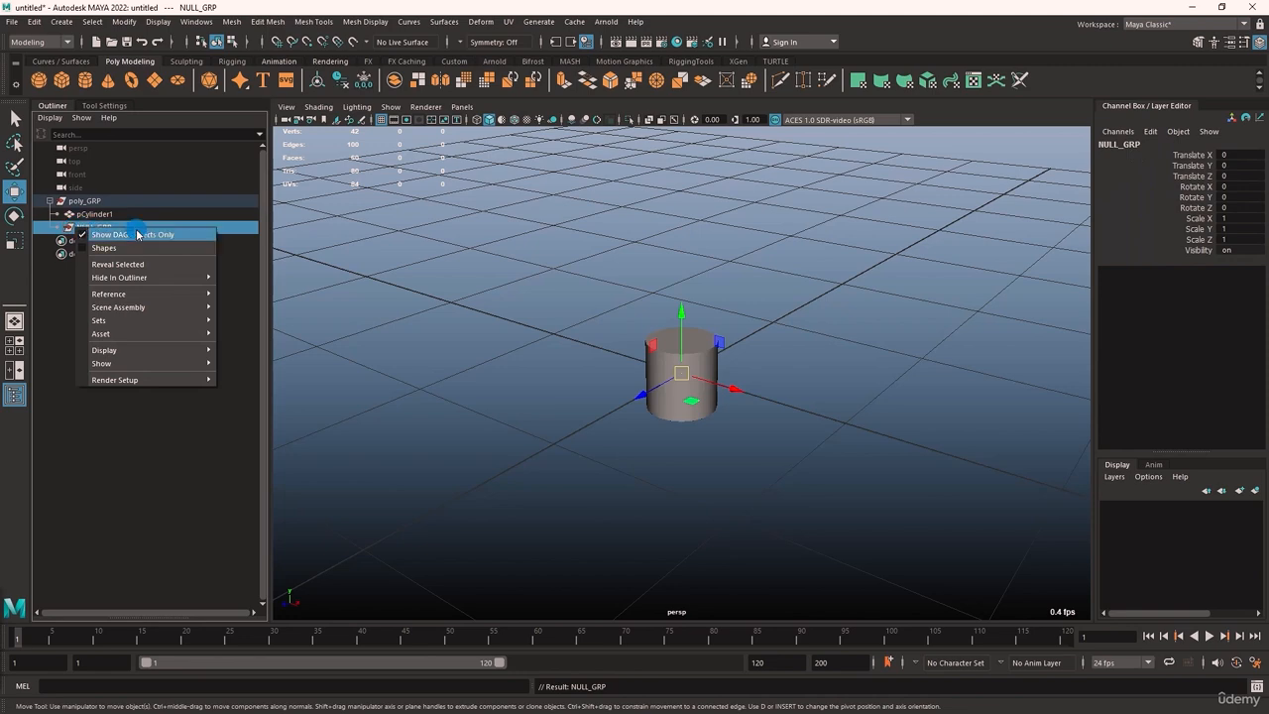
left_click(159, 277)
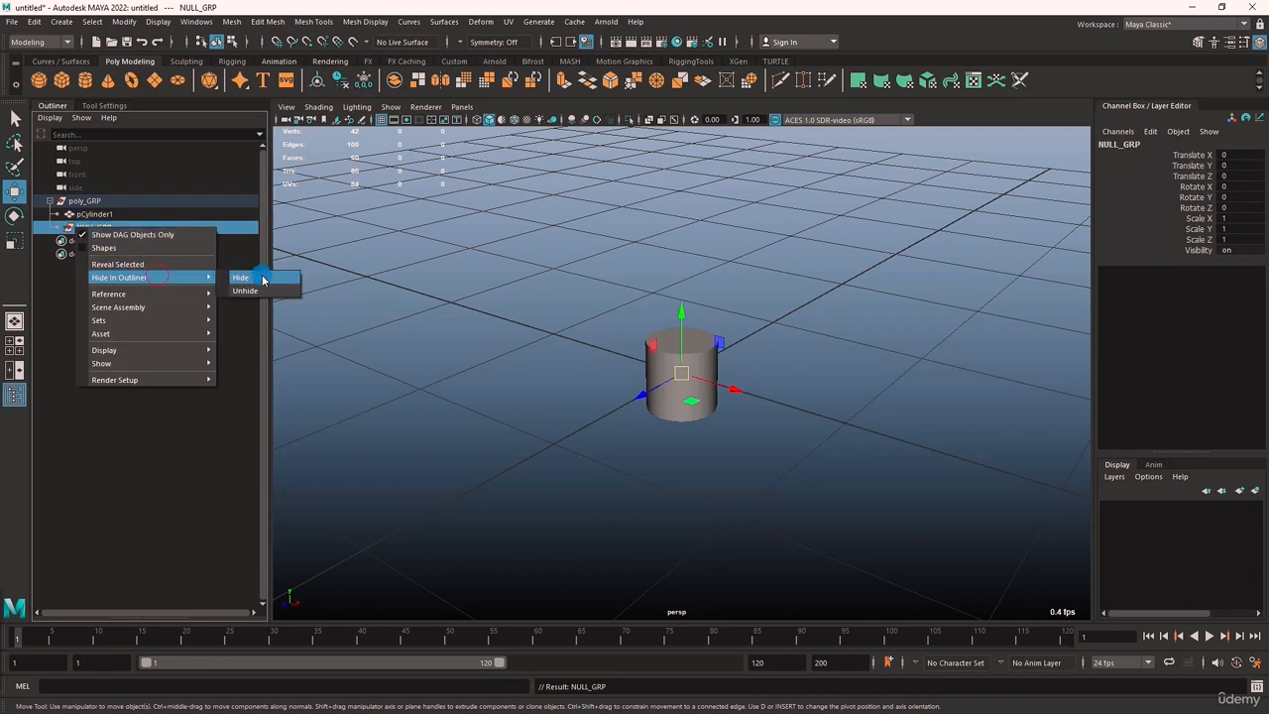
left_click(263, 280)
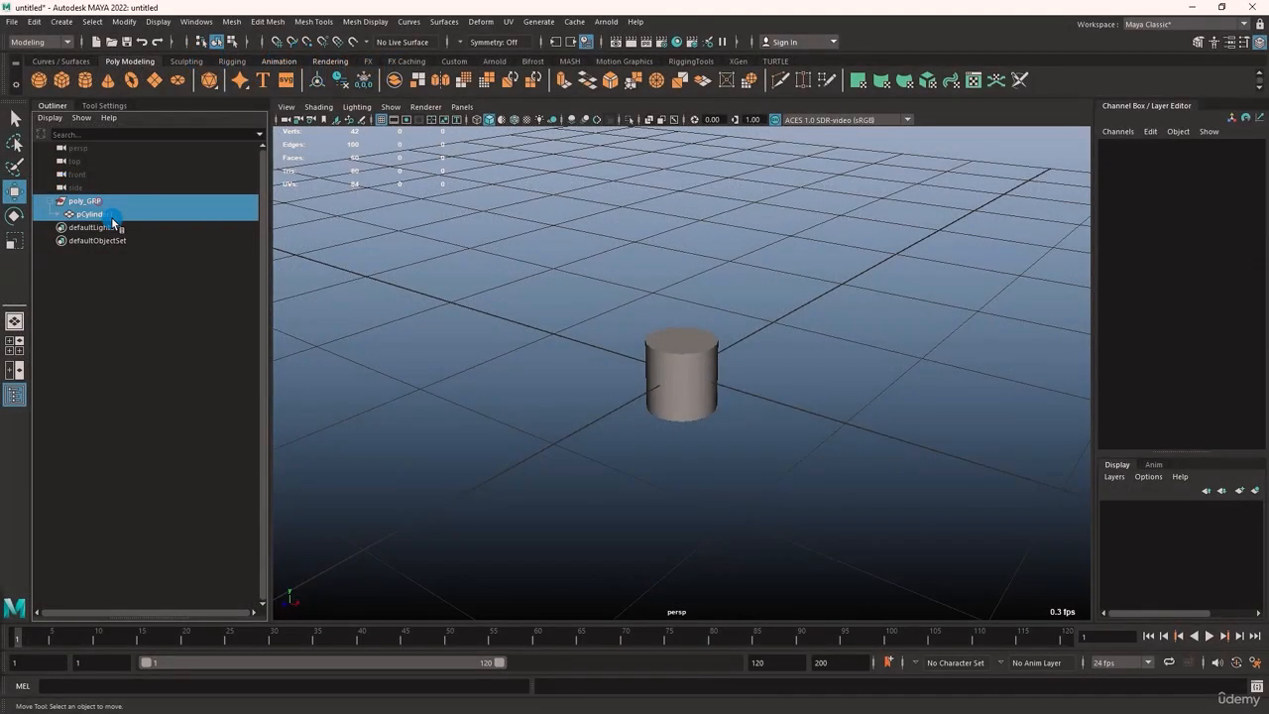
Unhide the hidden child of poly_GRP in the Outliner using the selected poly_GRP and pCylinder1, and clear the selection
left_click(109, 214)
right_click(112, 220)
mouse_move(163, 268)
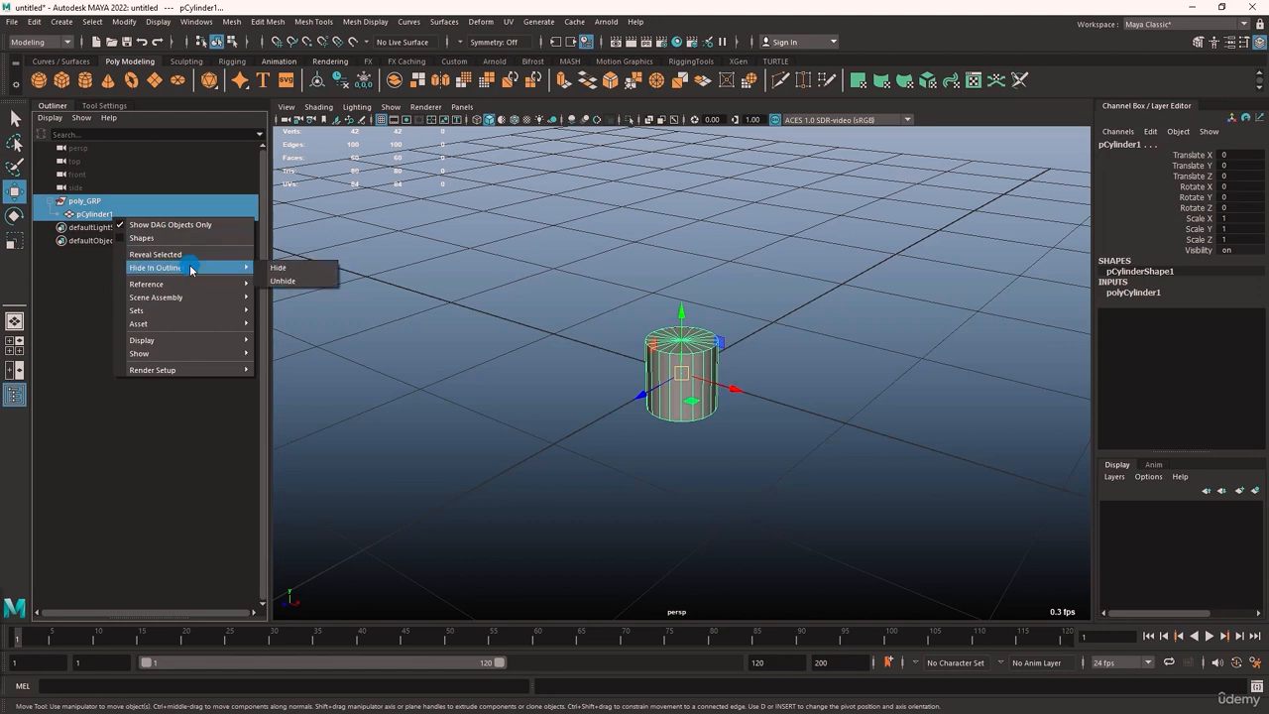
left_click(280, 282)
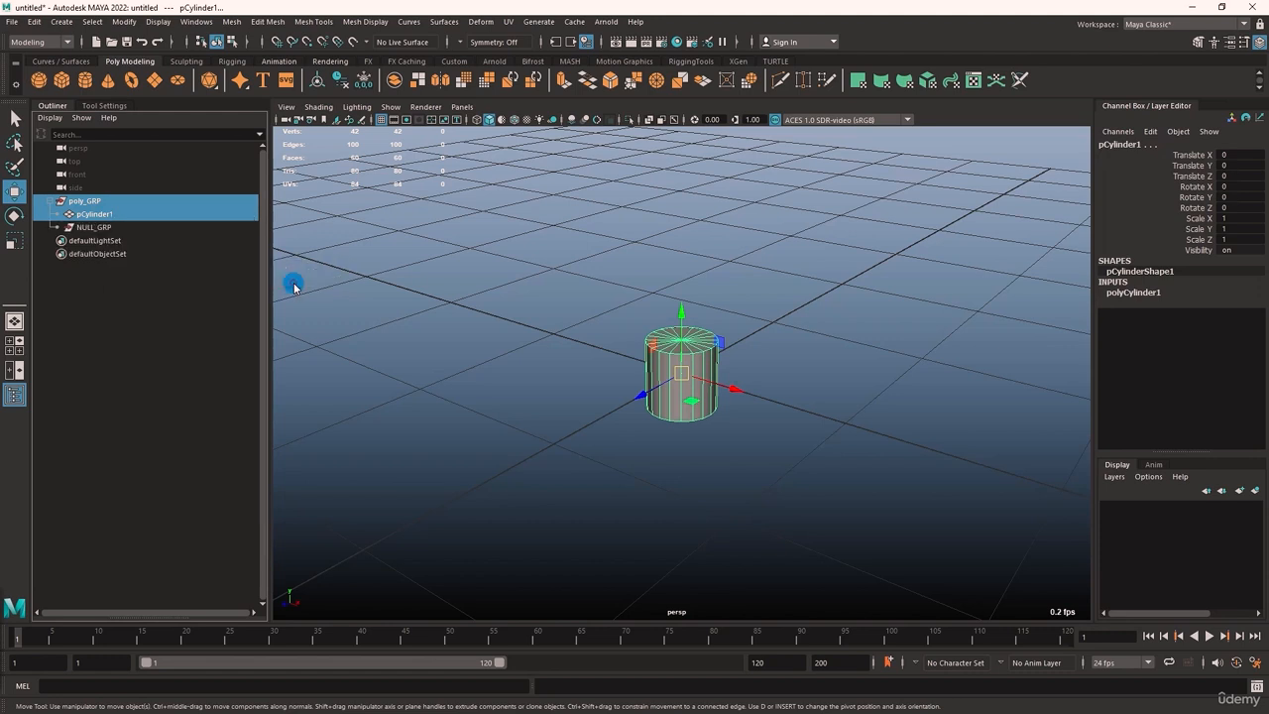
left_click(97, 228)
left_click(112, 284)
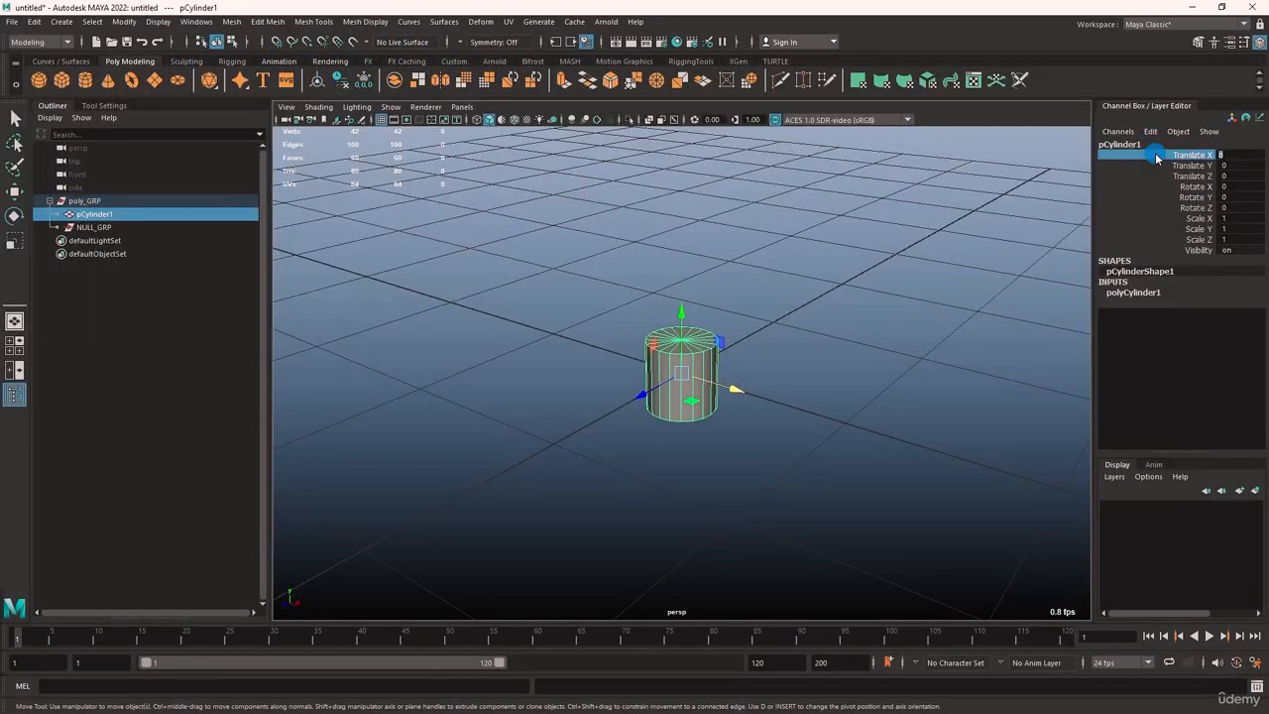
Set a key on only the Translate X channel of pCylinder1 at frame 1 and deselect the cylinder
right_click(1156, 158)
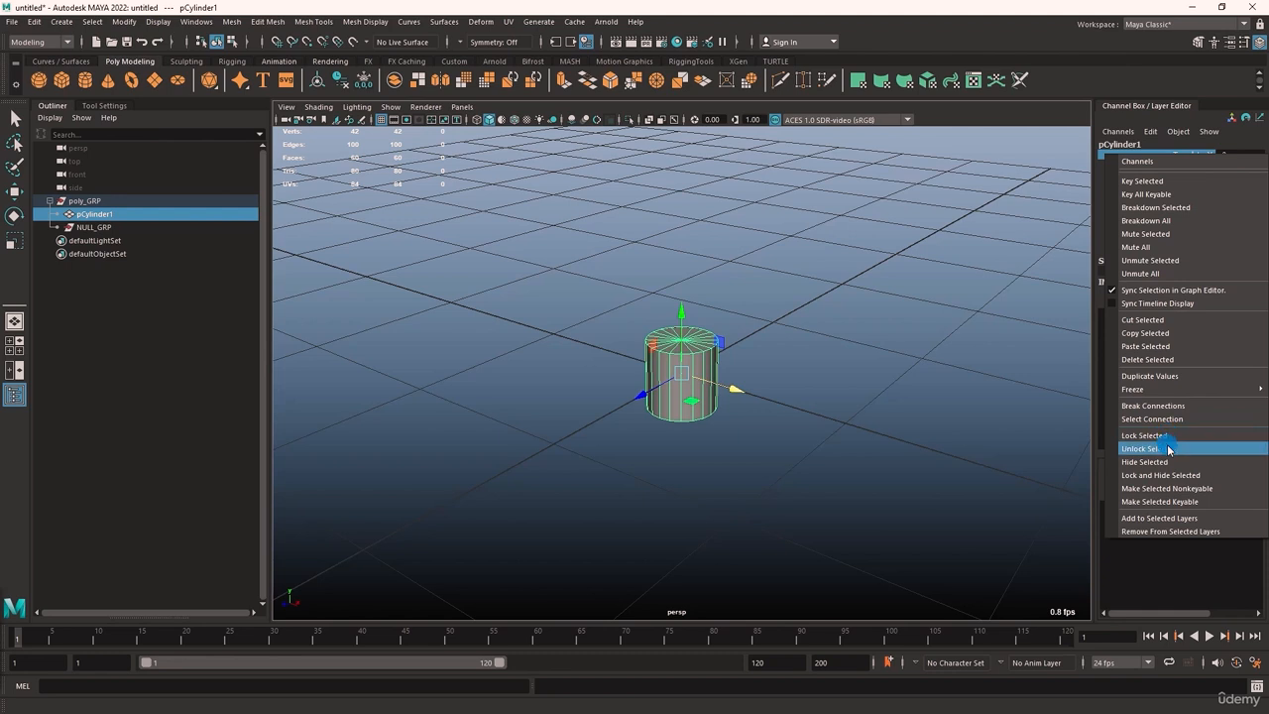
left_click(1176, 183)
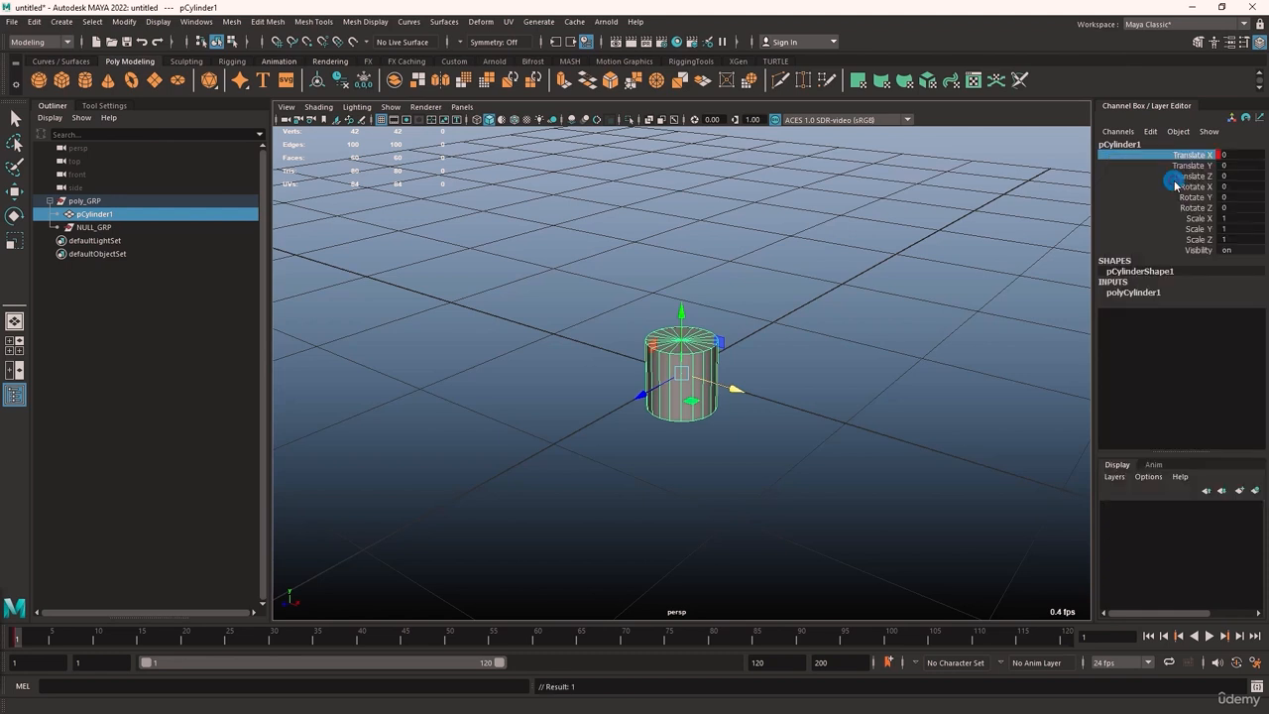
left_click(908, 226)
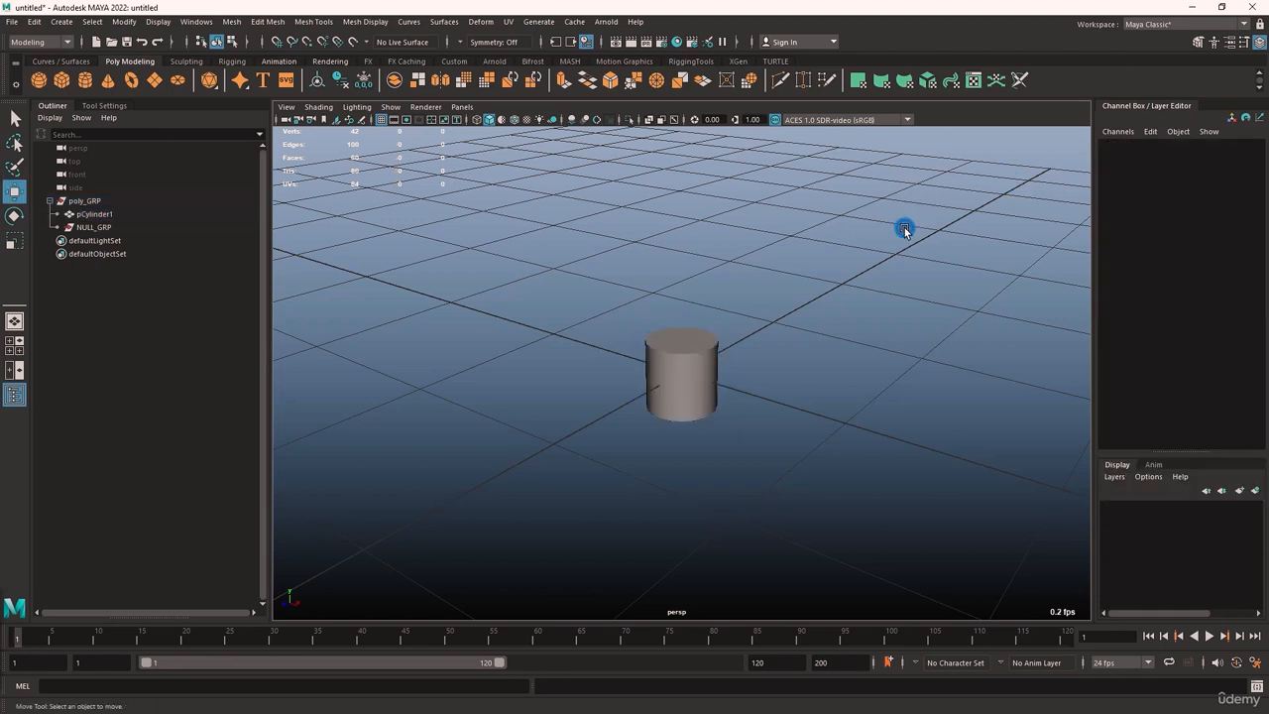
Reselect the cylinder and look through the Channel Box's Edit commands
left_click(708, 353)
left_click(1150, 131)
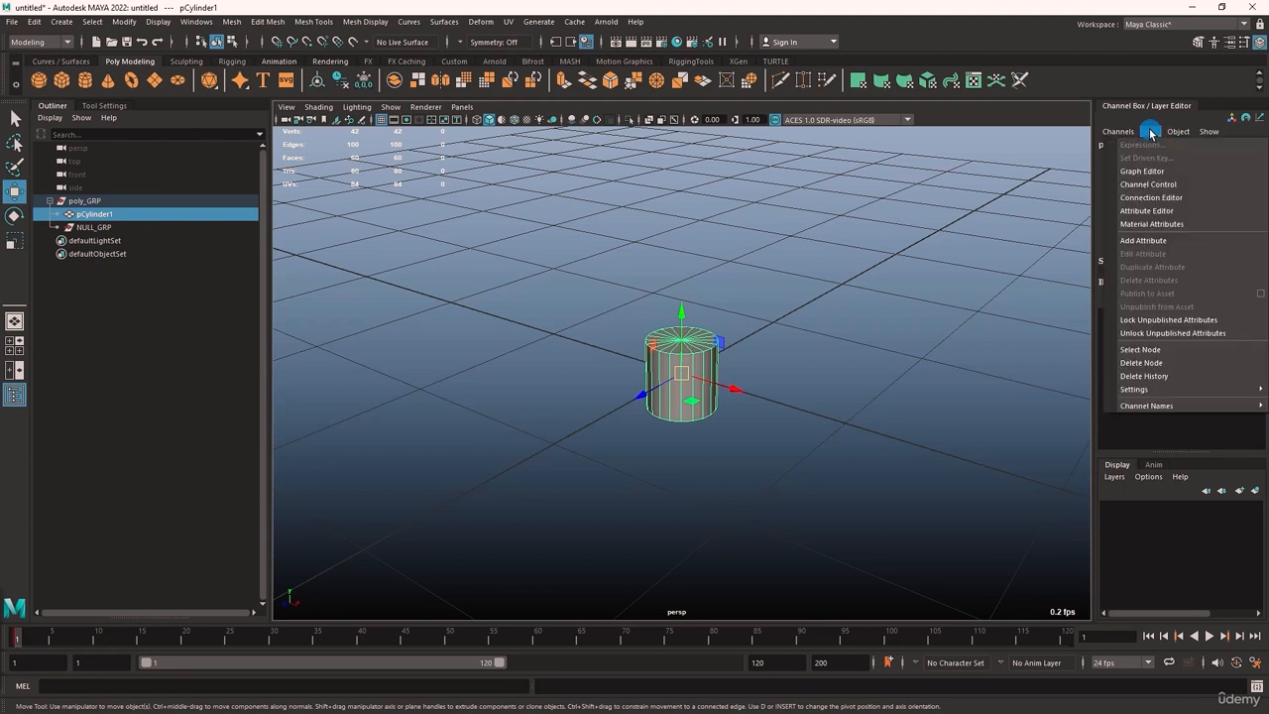
left_click(1150, 132)
left_click(1152, 133)
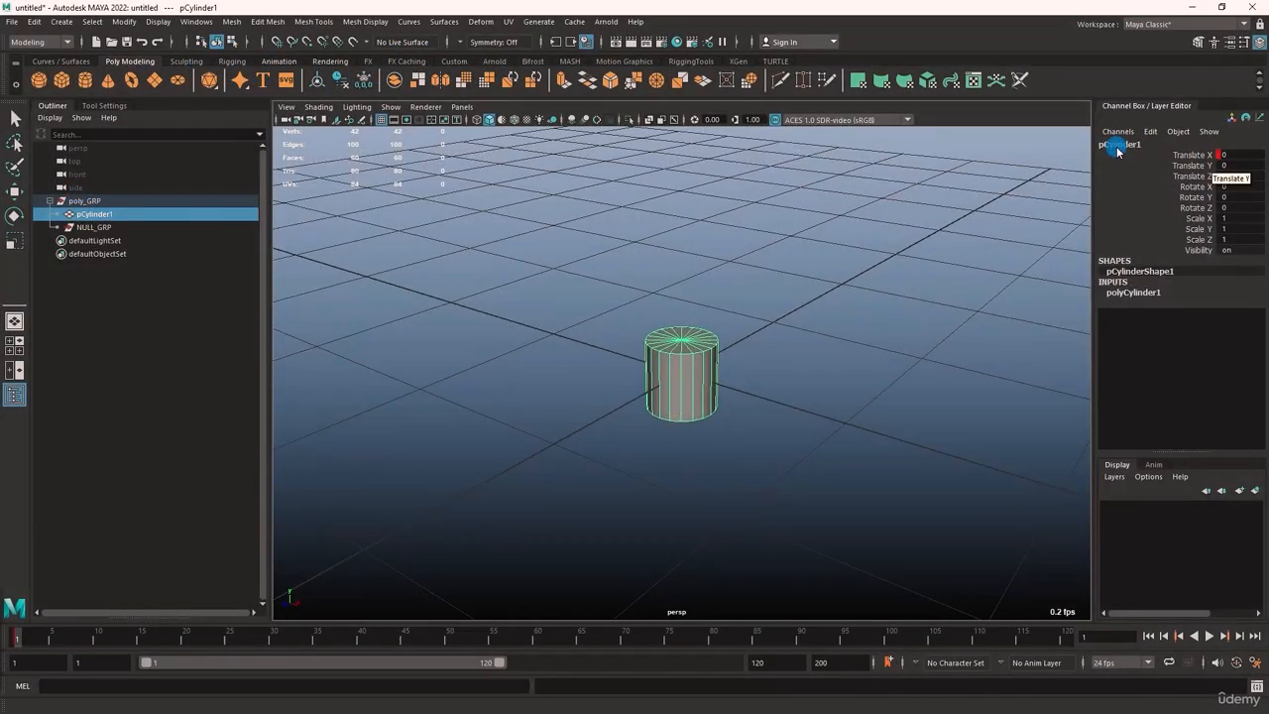
Examine pCylinder1's name, its Translate X and Translate Y channels and its shape node in the Channel Box
left_click(1110, 147)
double_click(1122, 148)
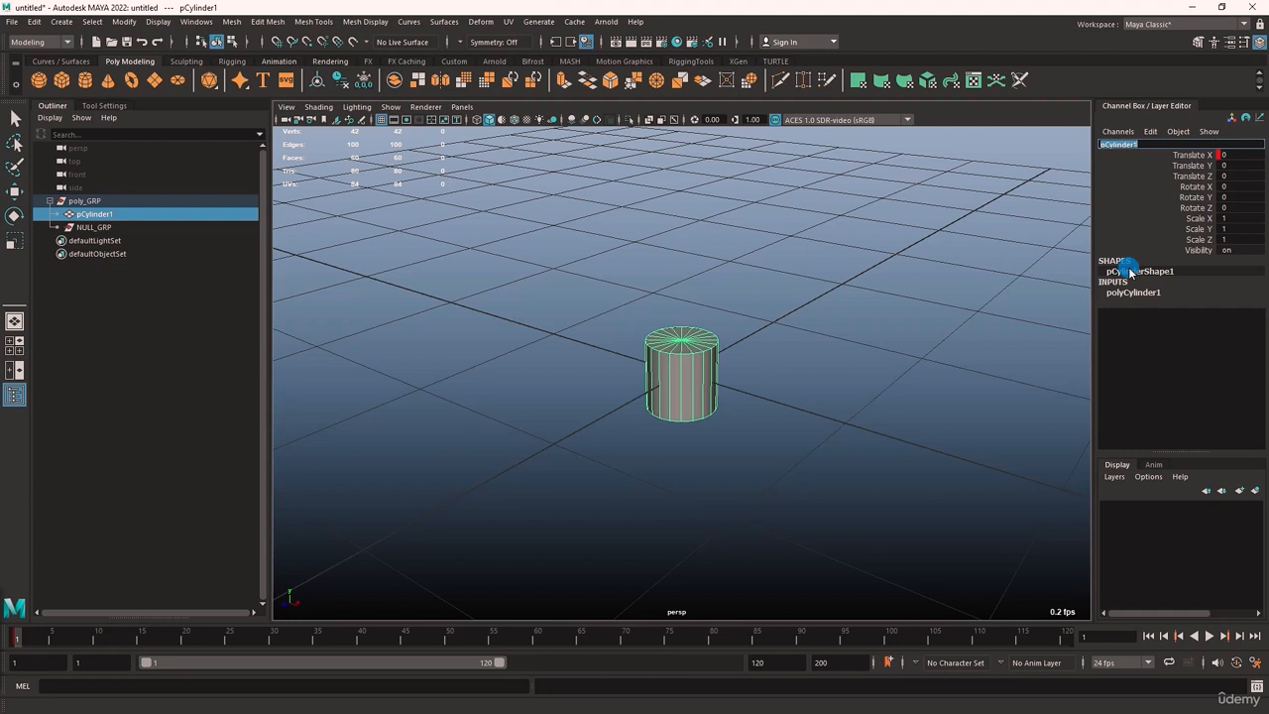
left_click_drag(1197, 155, 1161, 158)
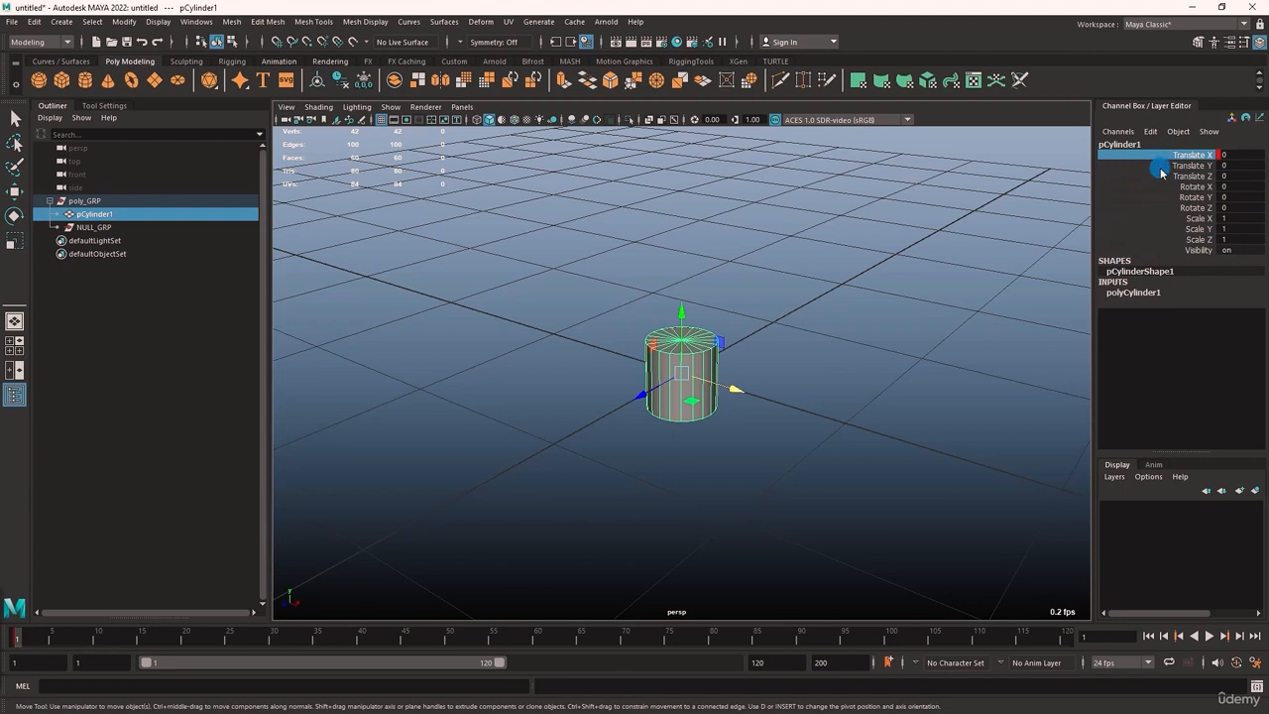
left_click(1162, 168)
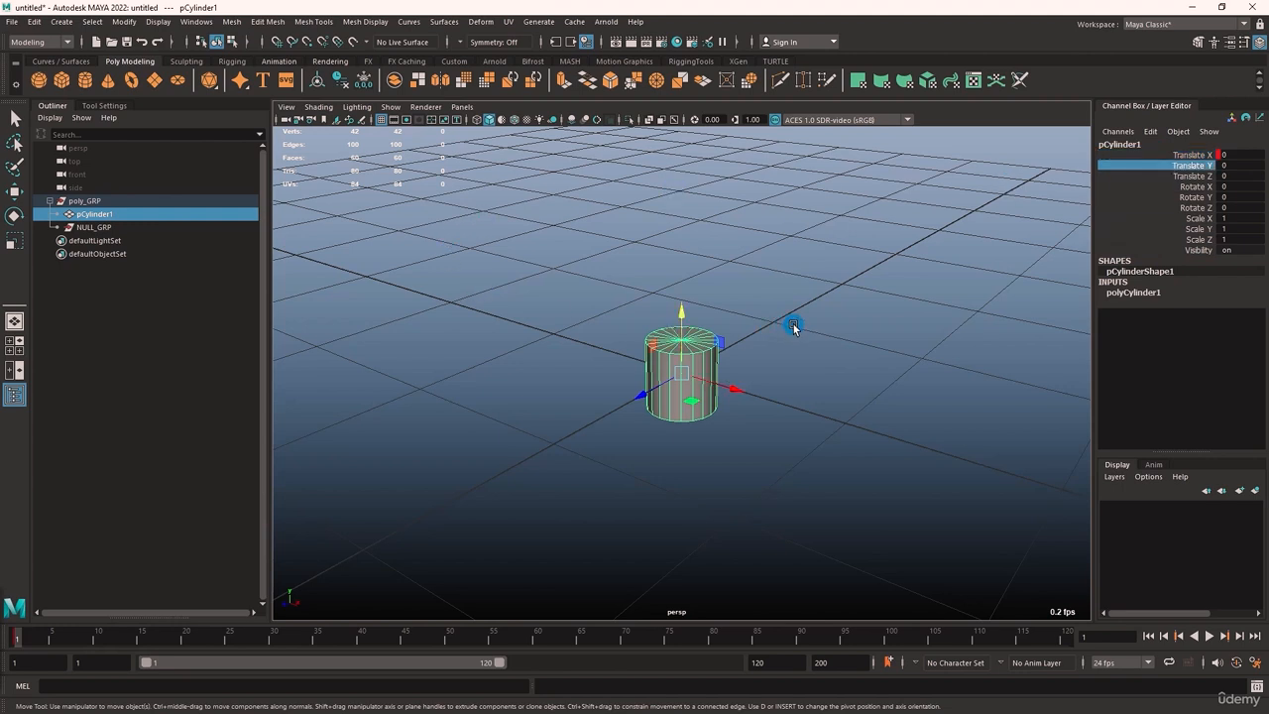
left_click(1124, 261)
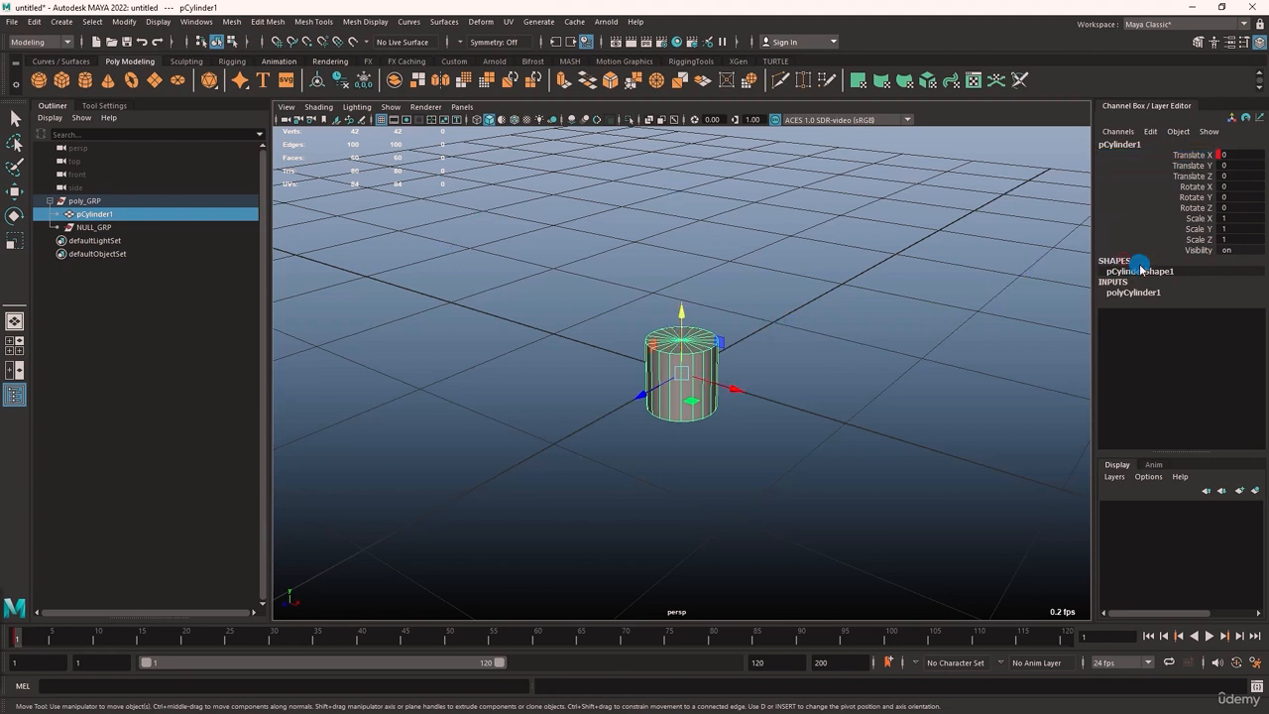
double_click(1163, 275)
left_click(1199, 286)
Duplicate the cylinder and move the copy to about X 3.5, Y 1.3, Z -3.4
key("ctrl+d")
left_click_drag(682, 374, 854, 325)
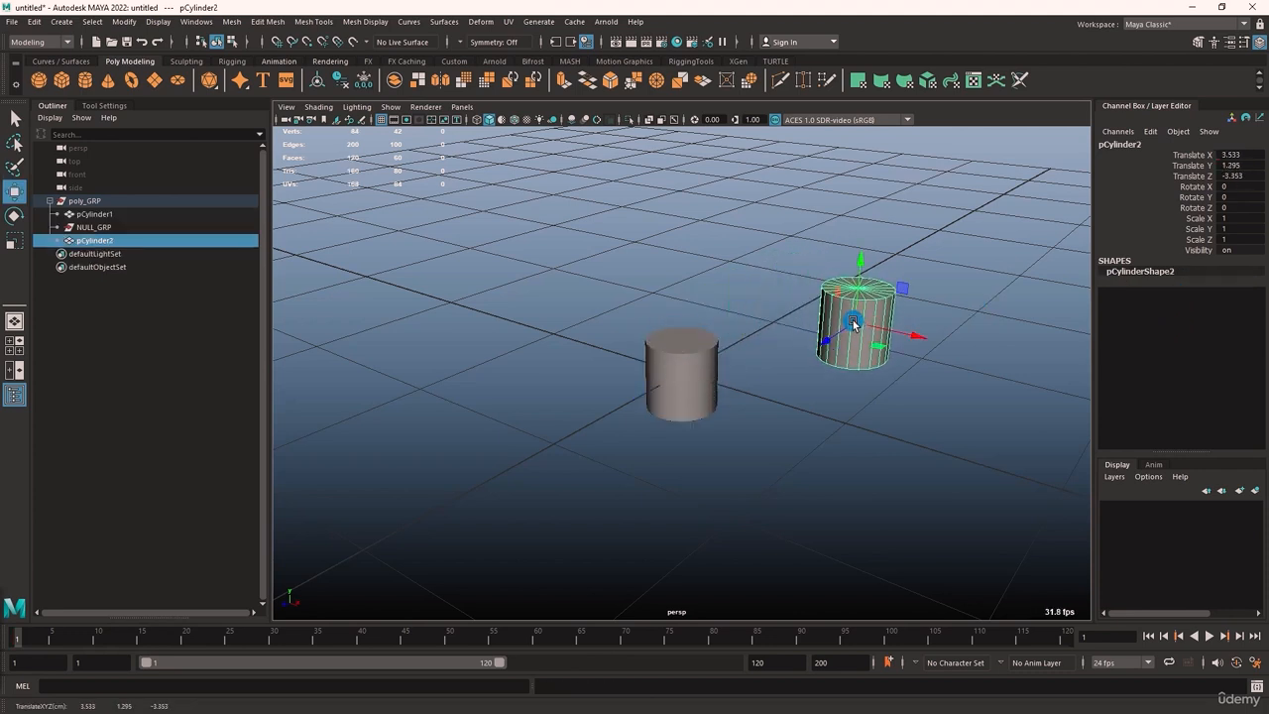
Select the original cylinder and expand its polyCylinder1 construction history to view the radius, height and subdivision attributes
left_click(703, 361)
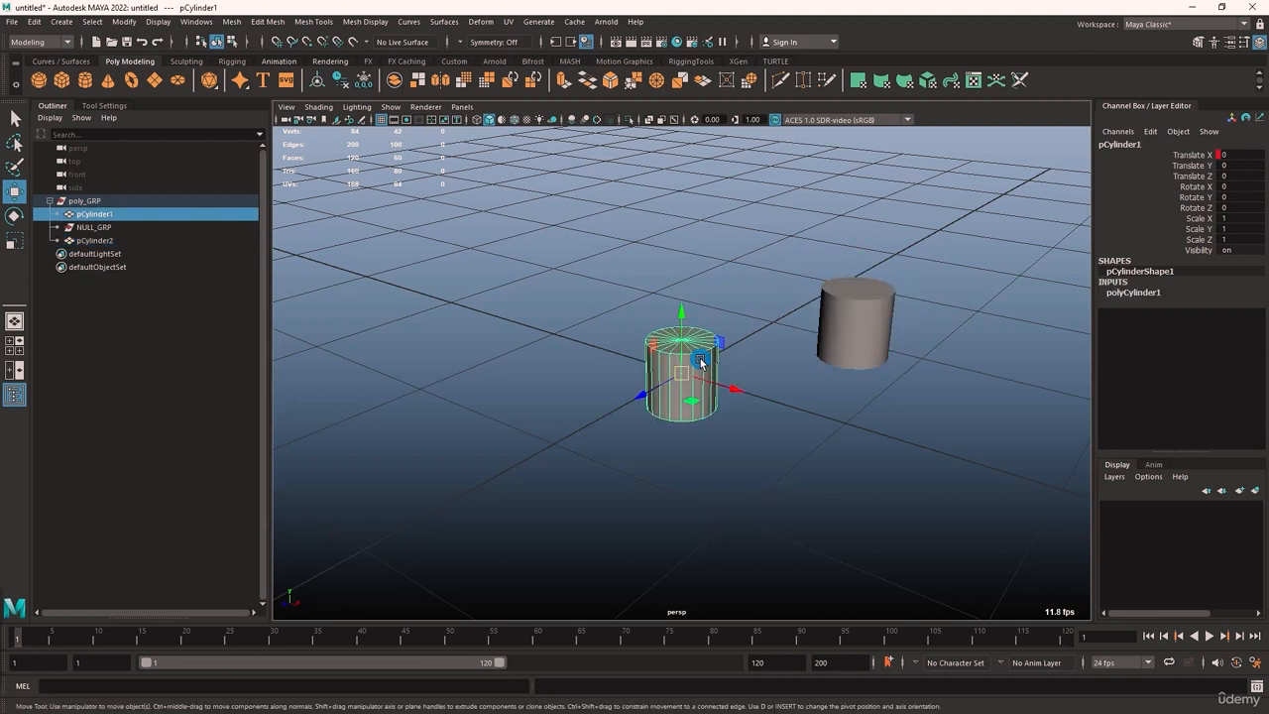
left_click(1136, 292)
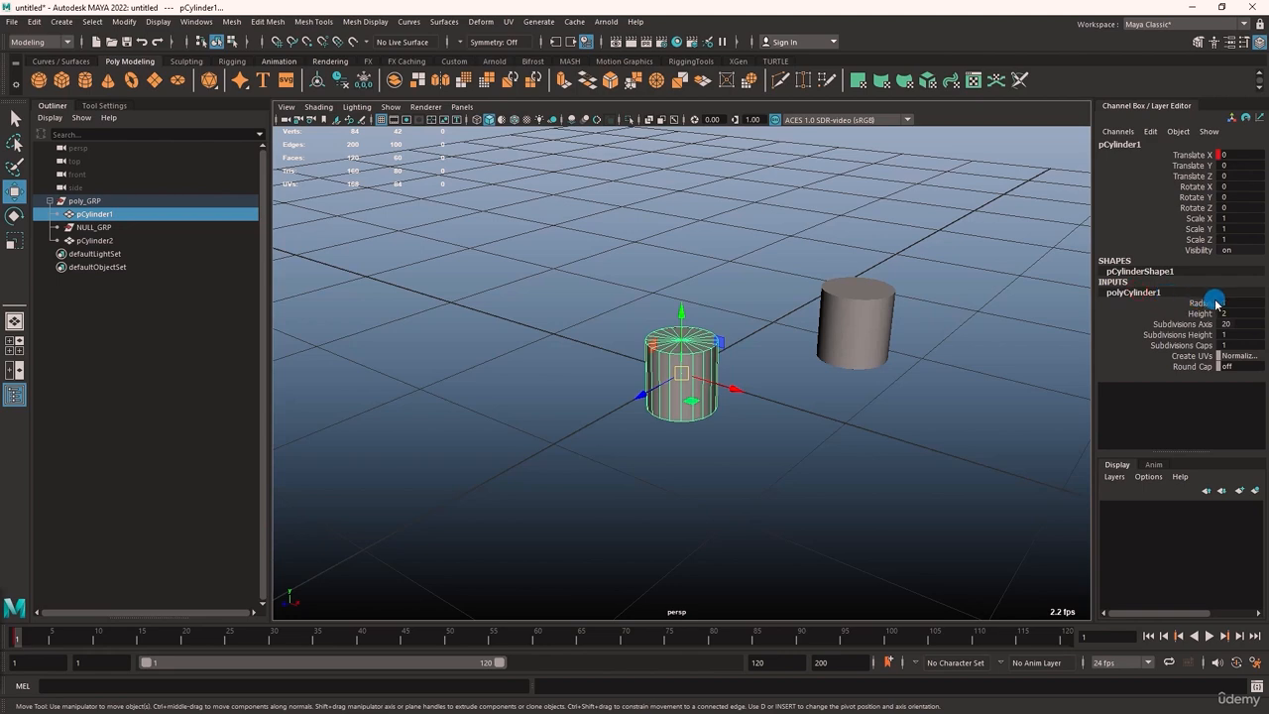
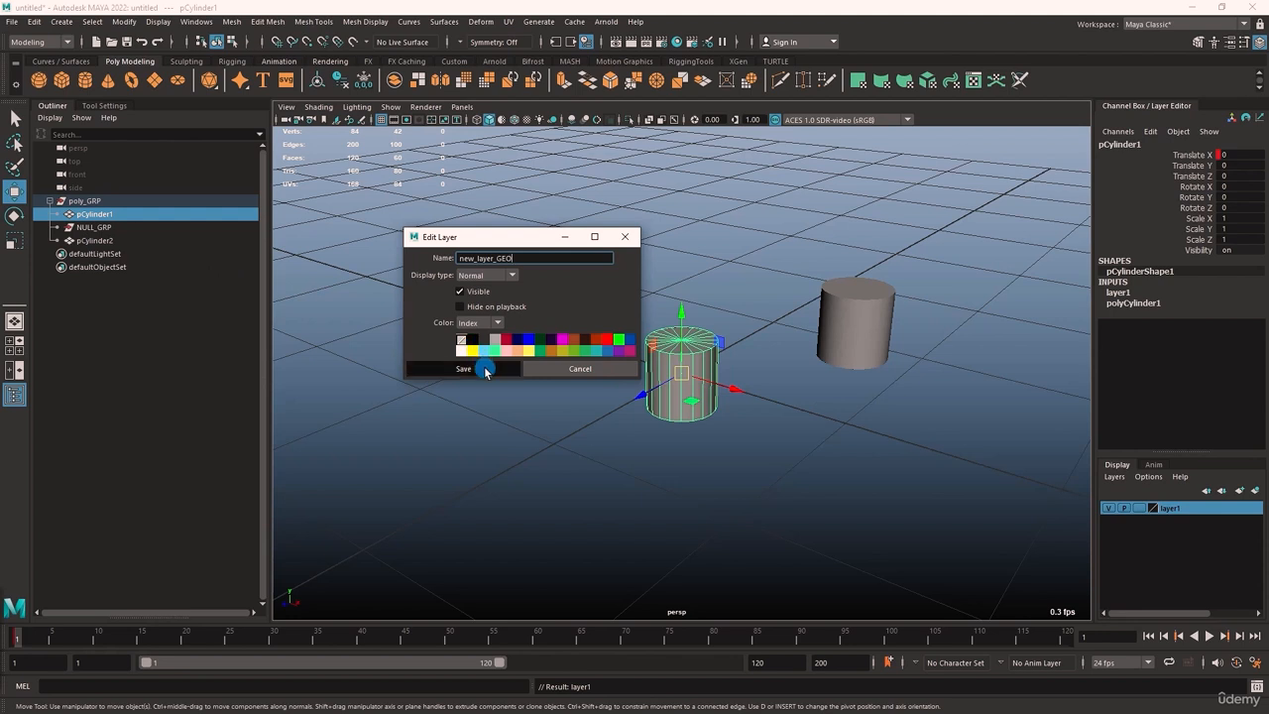
Save the display layer as new_layer_GEO and toggle its visibility off and back on
left_click(486, 367)
left_click(1112, 509)
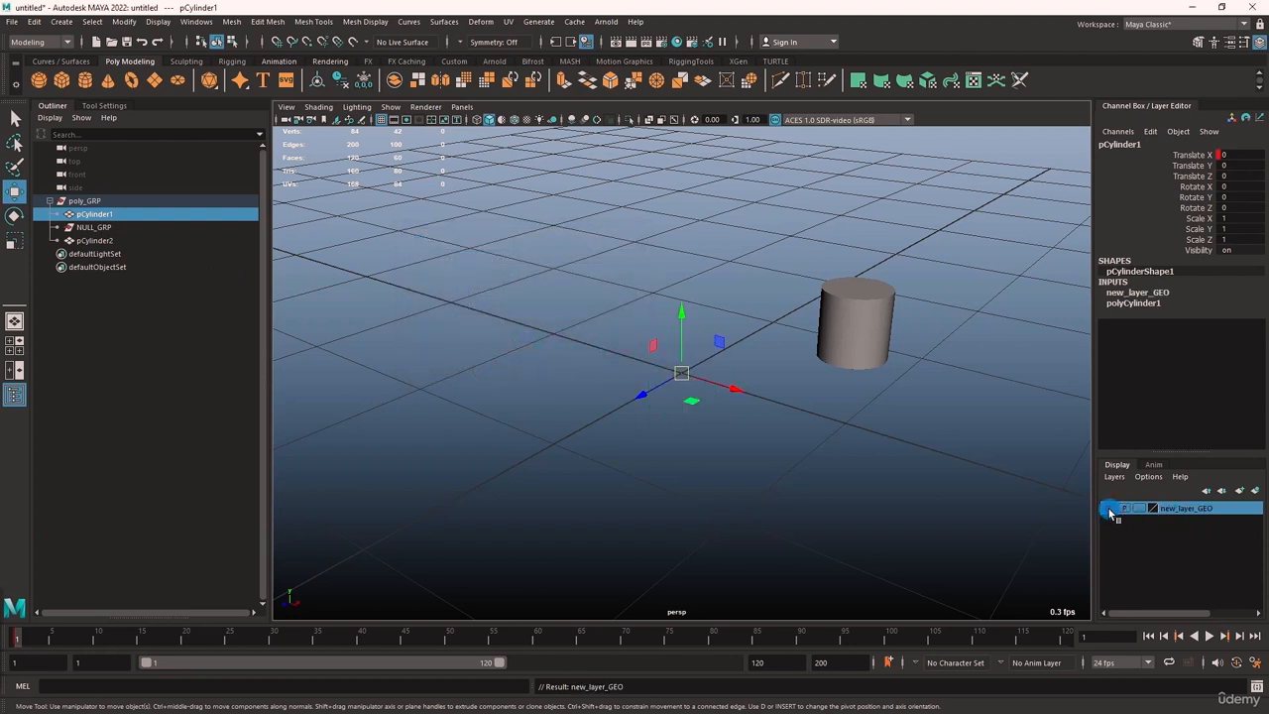
left_click(1111, 508)
Switch new_layer_GEO to template and then reference display, and try selecting its cylinder in the viewport
left_click(1138, 508)
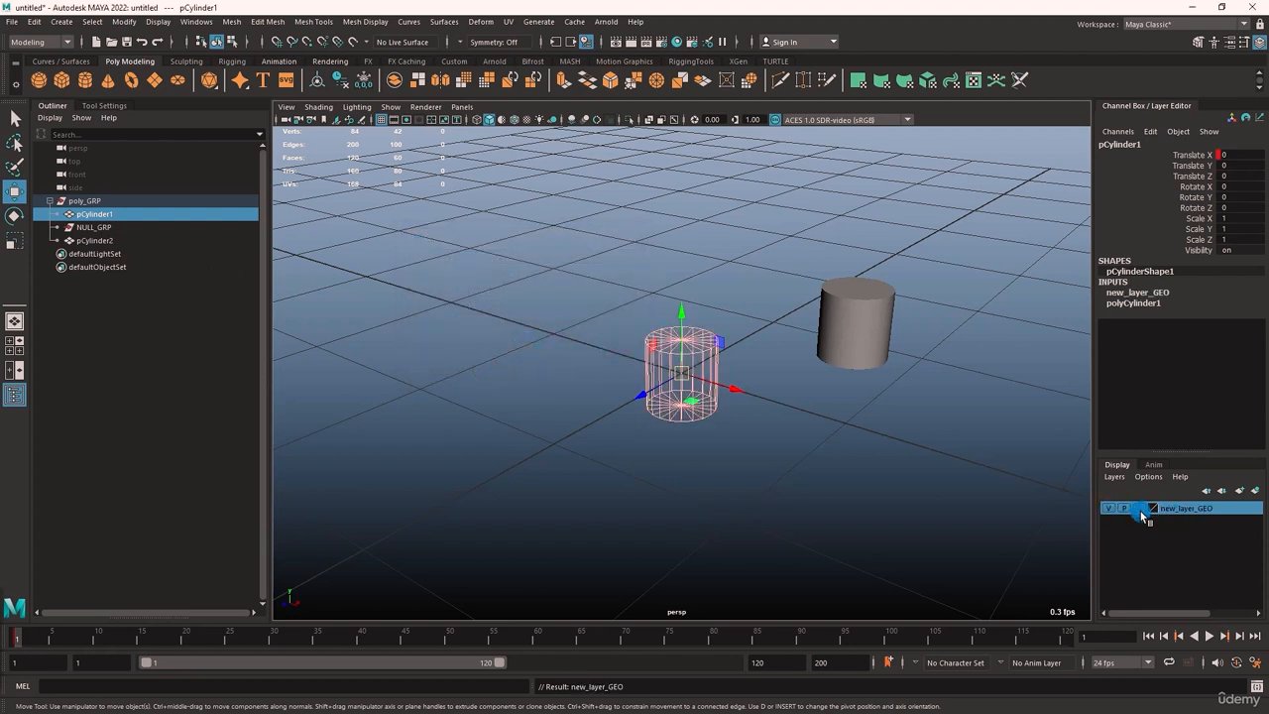
left_click(839, 398)
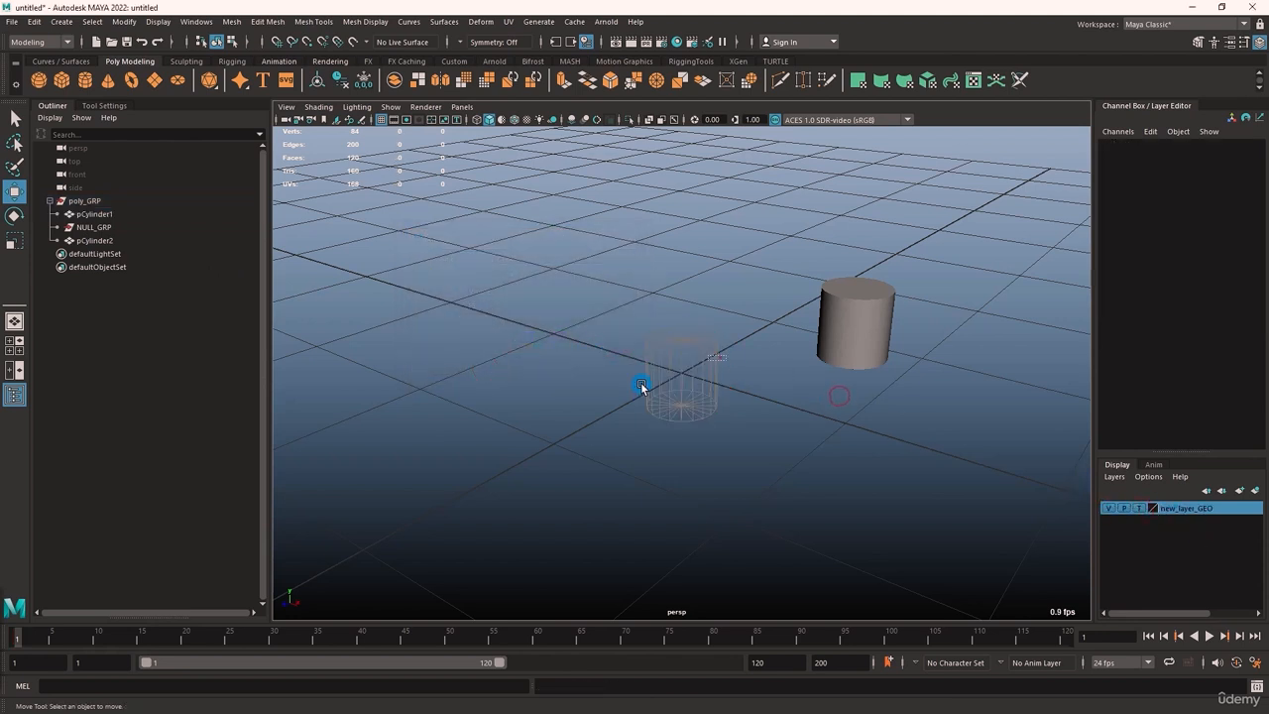
left_click(1139, 508)
left_click(691, 368)
left_click(682, 319)
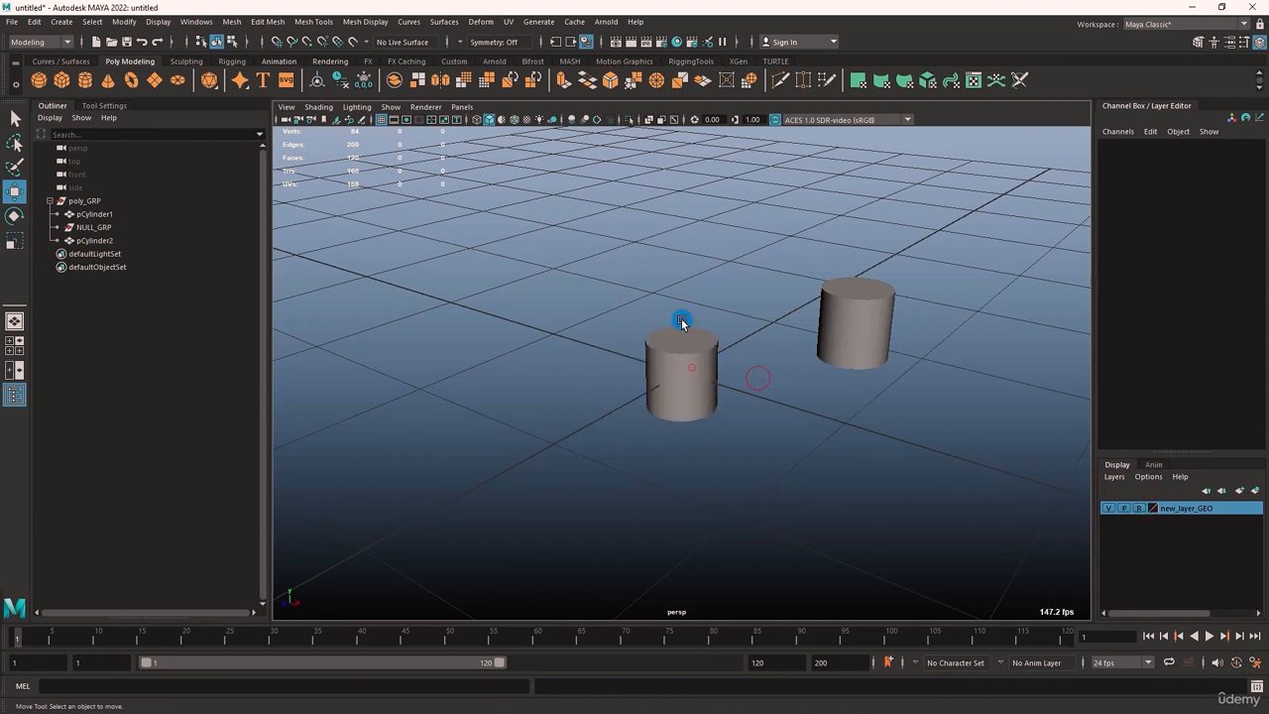
left_click(857, 325)
left_click(713, 369)
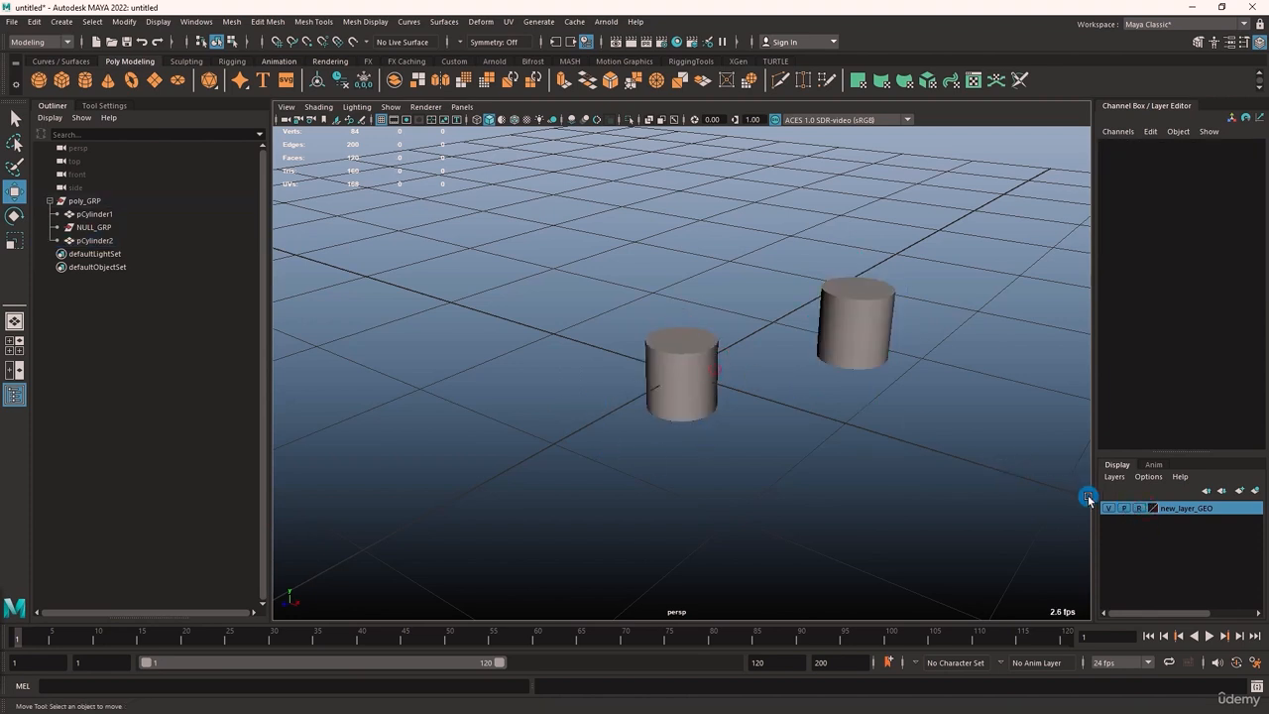
left_click(839, 404)
Look through the display layer commands, including Create Empty Layer and the chronological and alphabetical sorting options
left_click(1125, 478)
left_click(1128, 665)
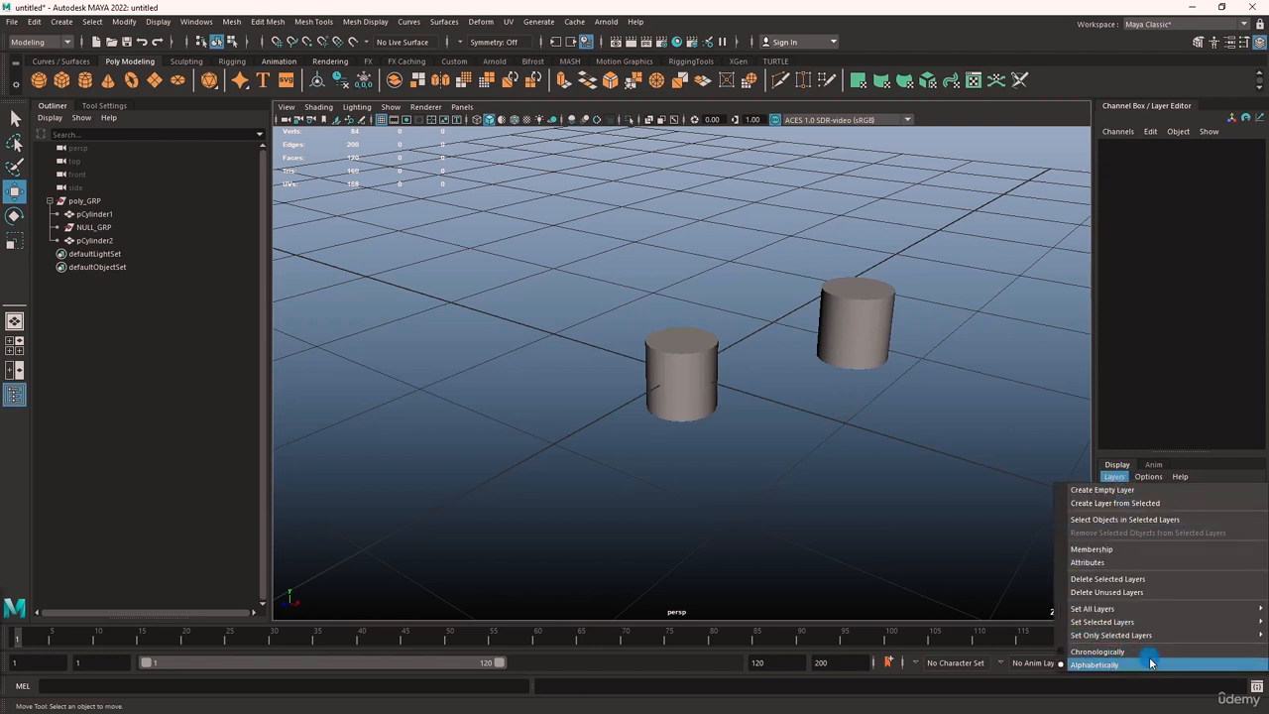
left_click(1131, 490)
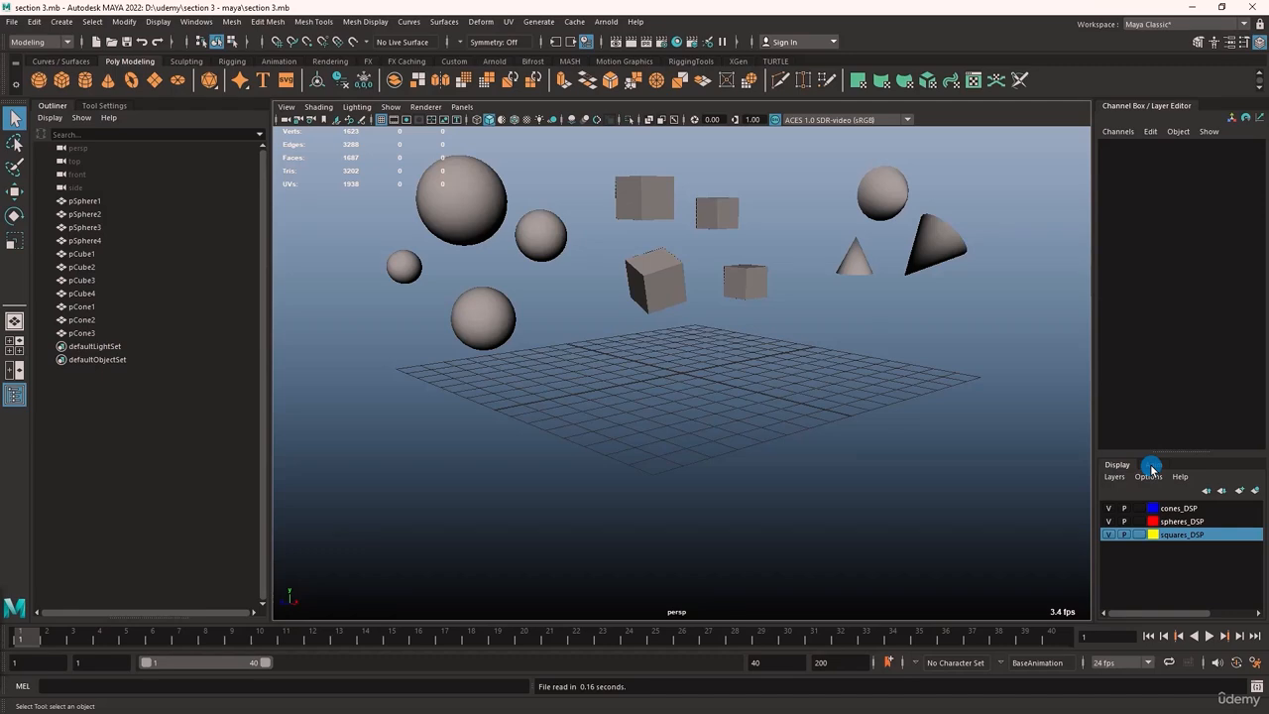
View the scene's animation layers and select the tilted cube pCube3 to check its layer membership
left_click(1152, 465)
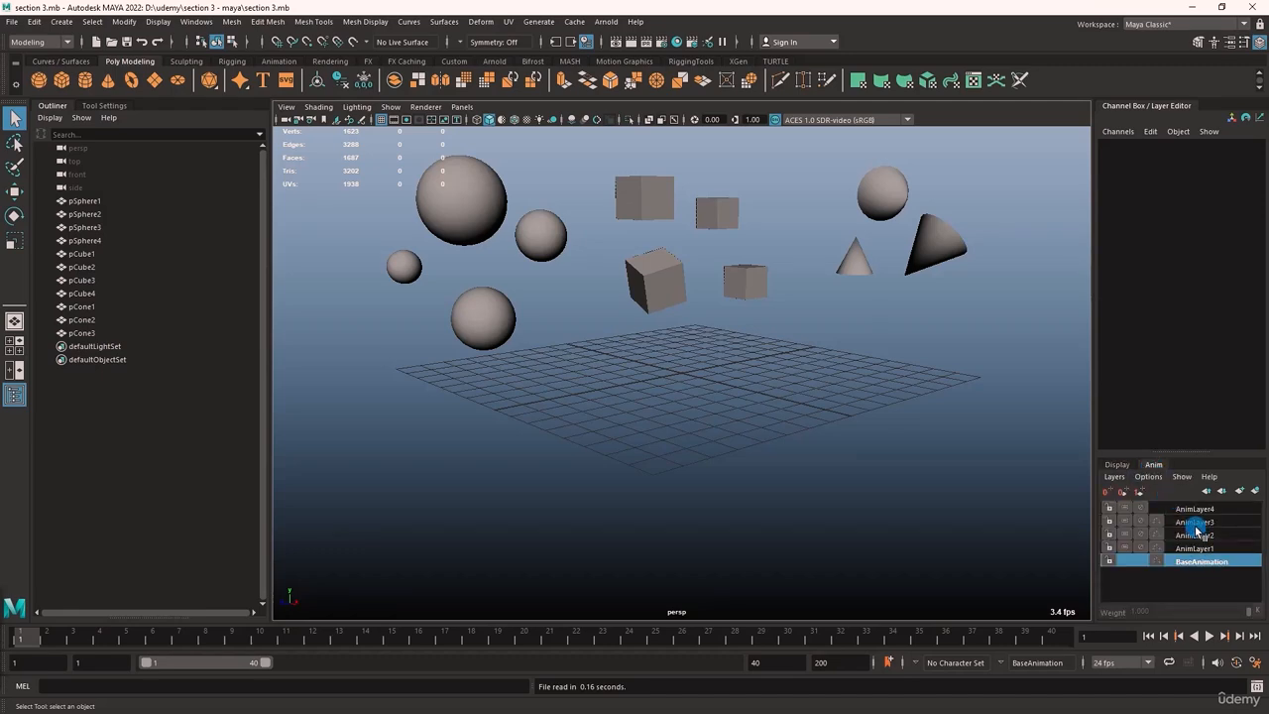
left_click(1120, 466)
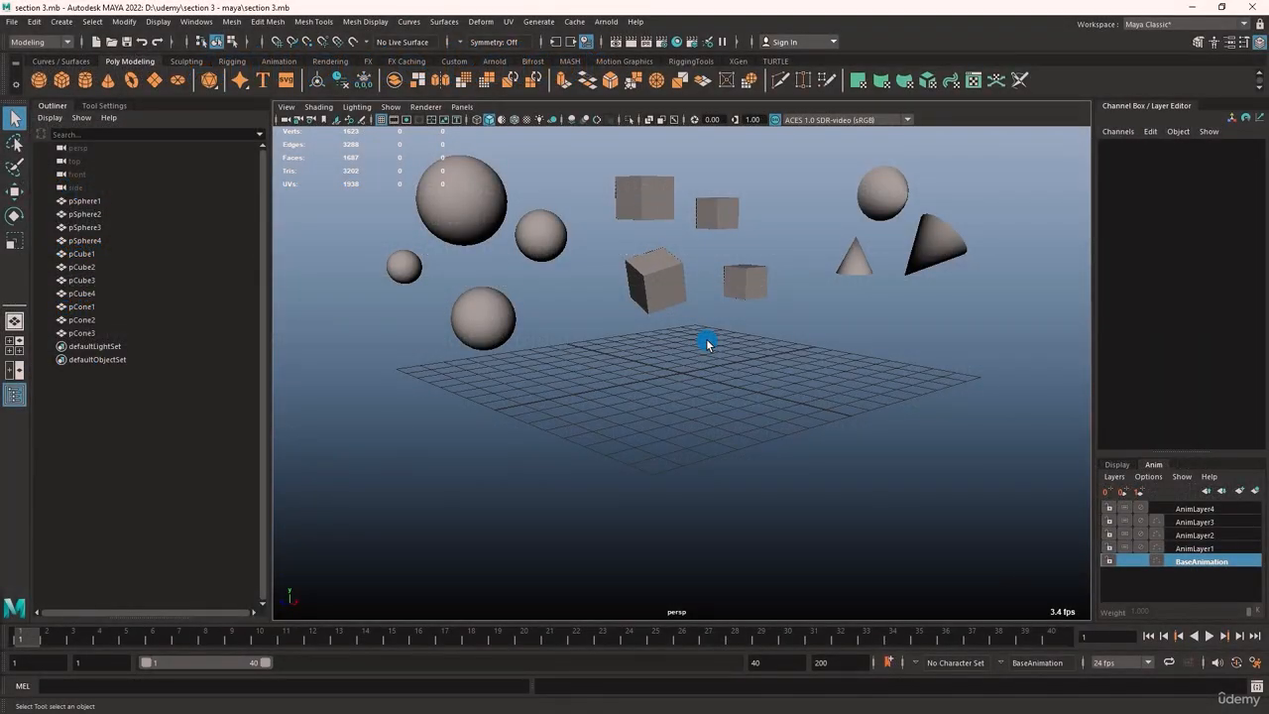
left_click(652, 284)
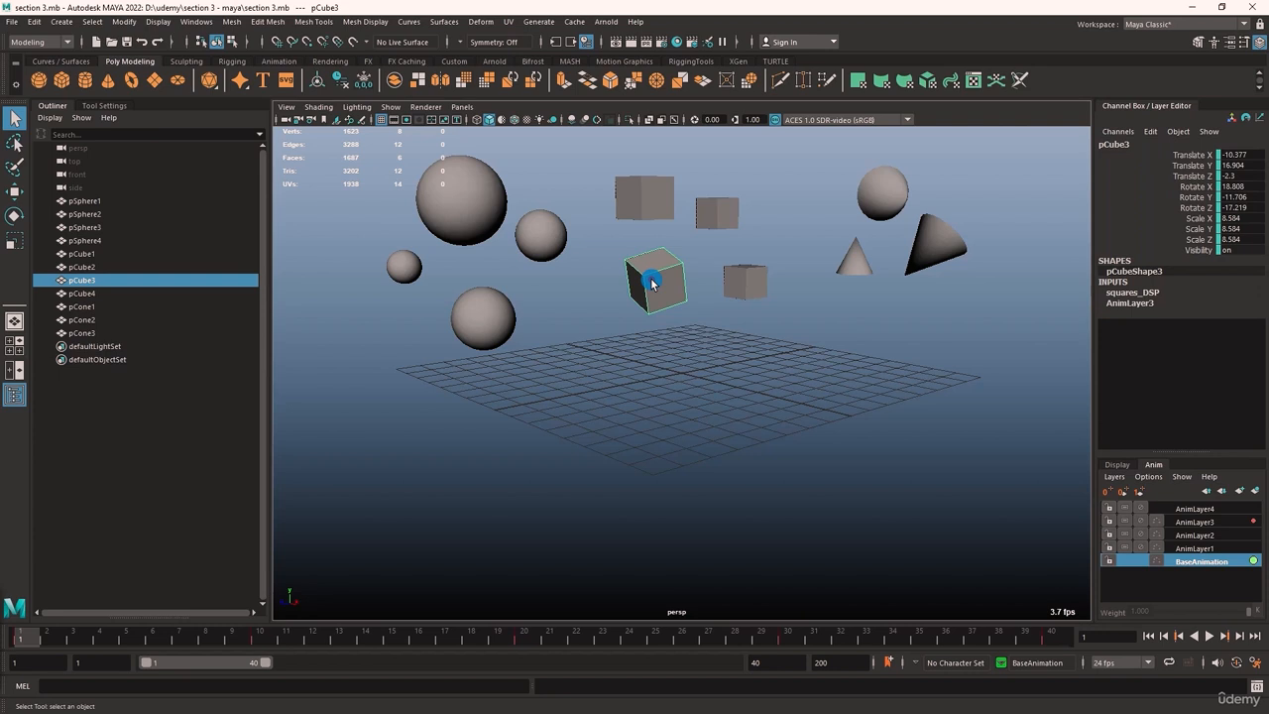
Open the Attribute Editor for pCube3 and examine its transform attributes
key("ctrl+a")
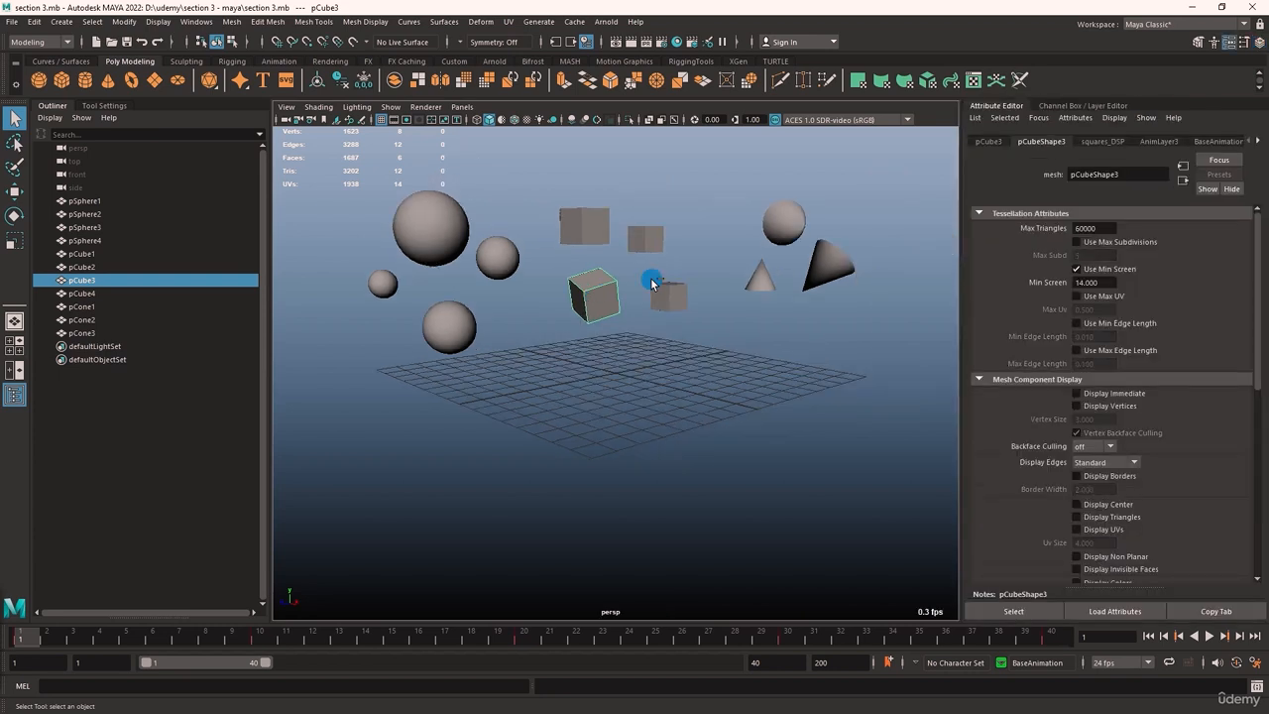
left_click(987, 142)
mouse_move(689, 361)
left_mouse_down("alt")
mouse_move(847, 360)
mouse_move(771, 340)
mouse_move(711, 354)
left_mouse_up("alt")
middle_click_drag(765, 308, 785, 340, "alt")
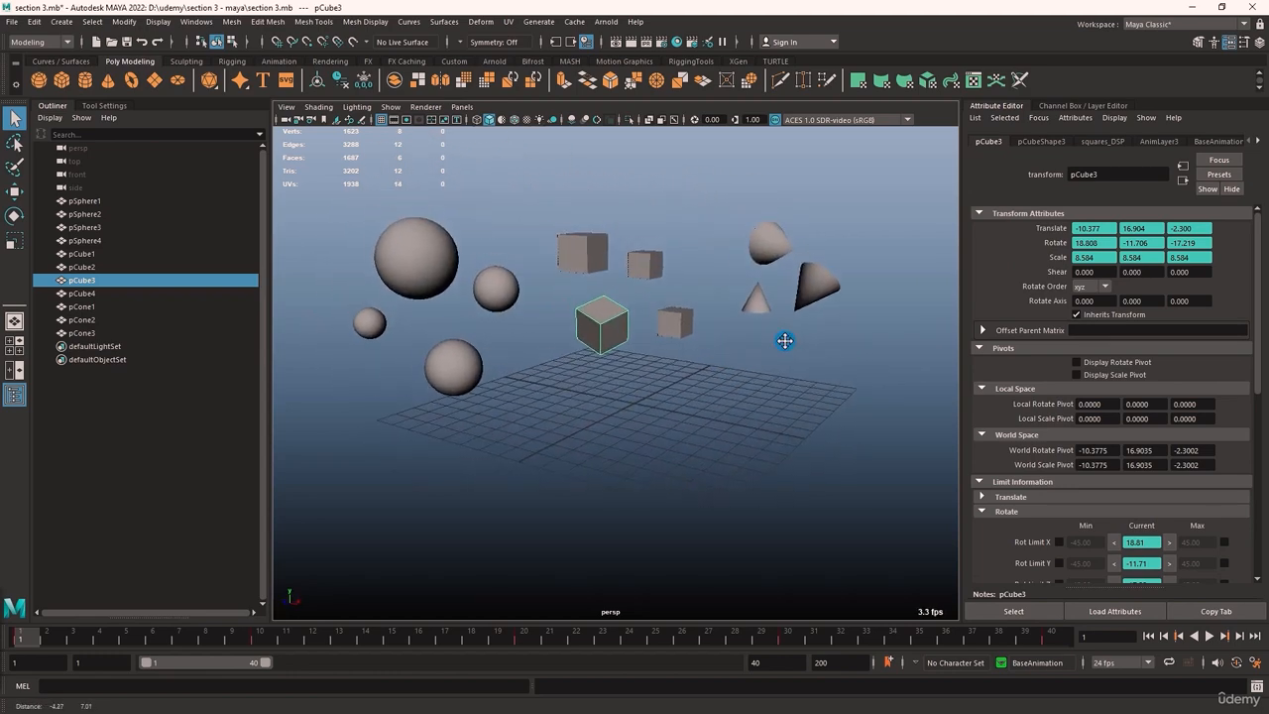
left_click_drag(797, 334, 591, 387, "alt")
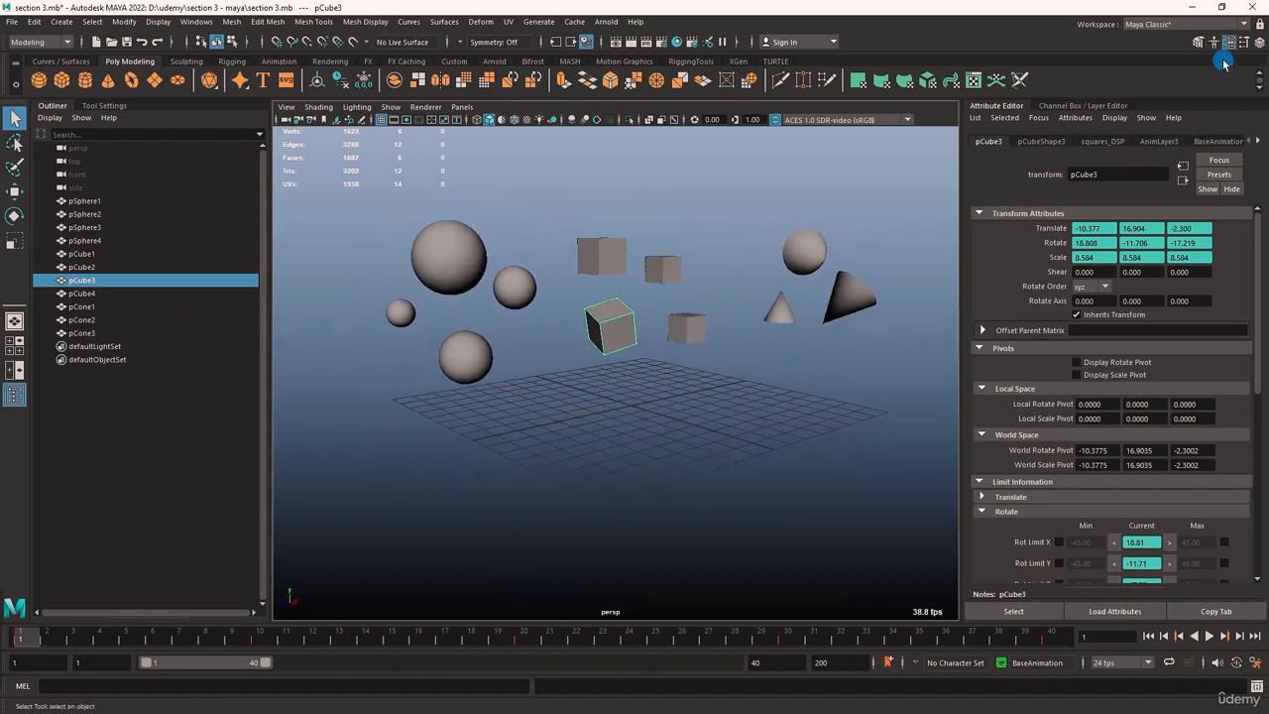
Look through pCube3's shape, squares_DSP, AnimLayer3 and BaseAnimation attributes, ending on its transform attributes
left_click(1036, 142)
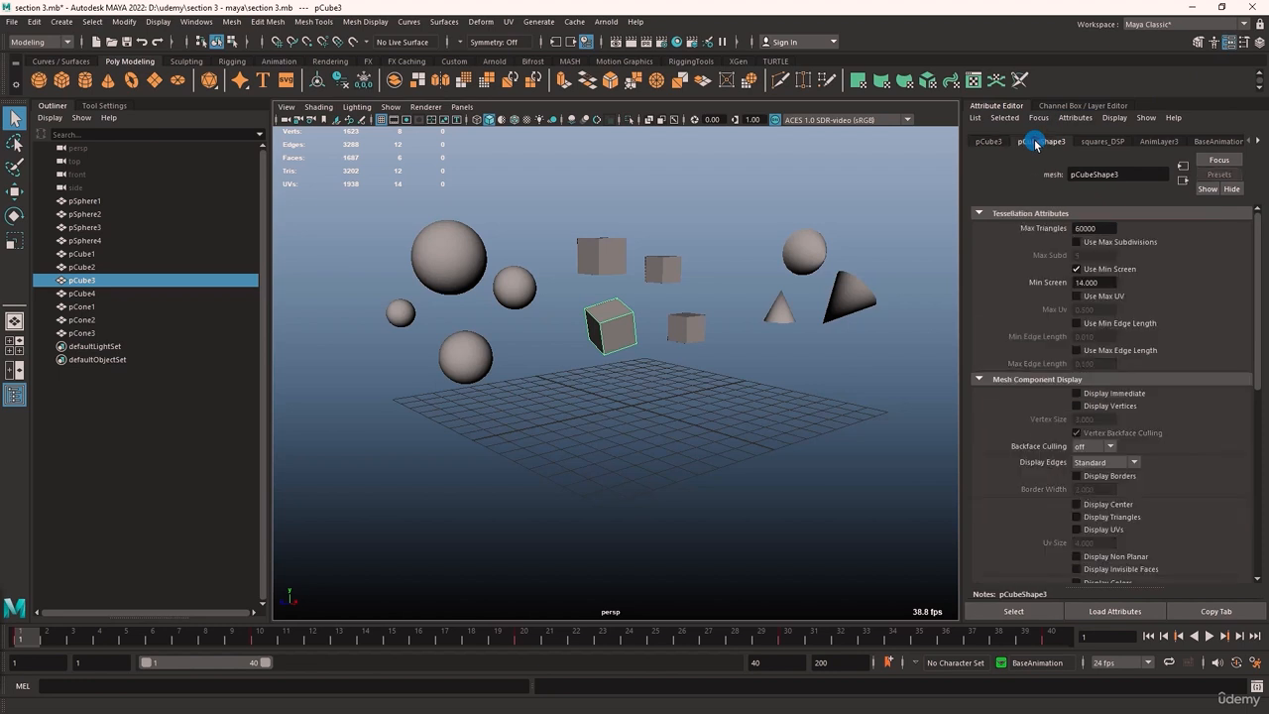
left_click(1109, 141)
left_click(1163, 142)
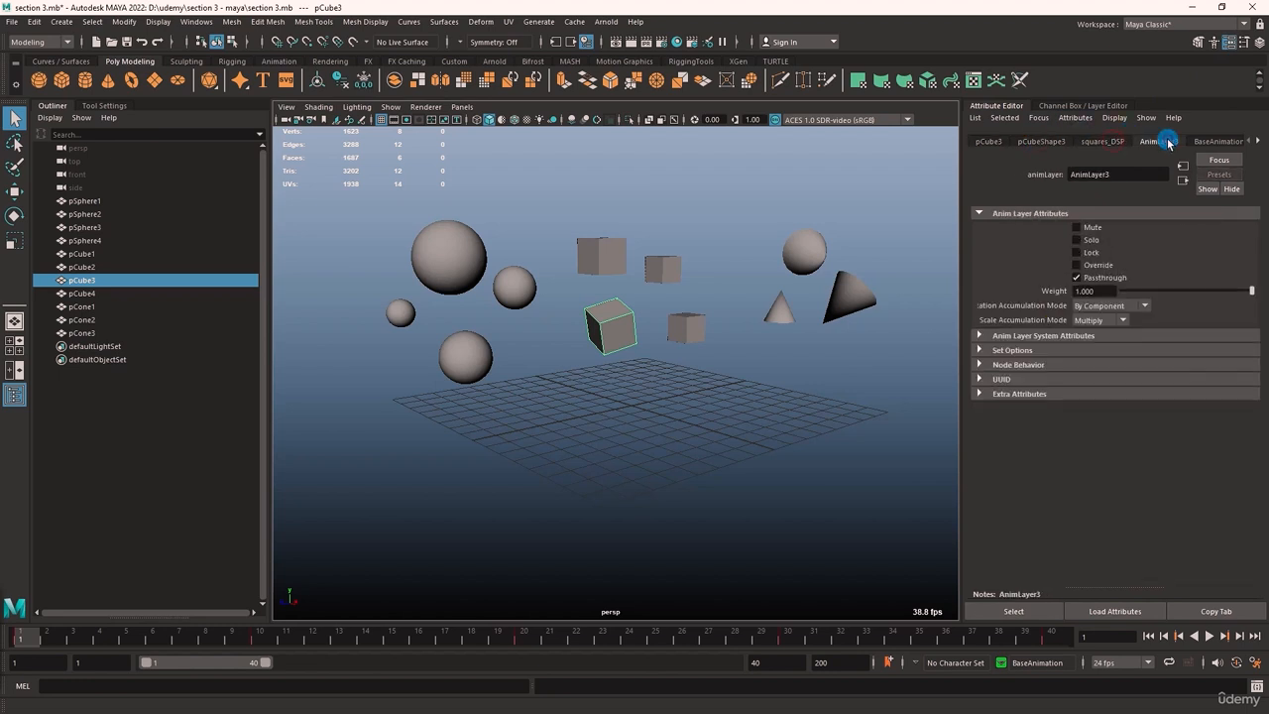
left_click(1219, 142)
left_click(1011, 142)
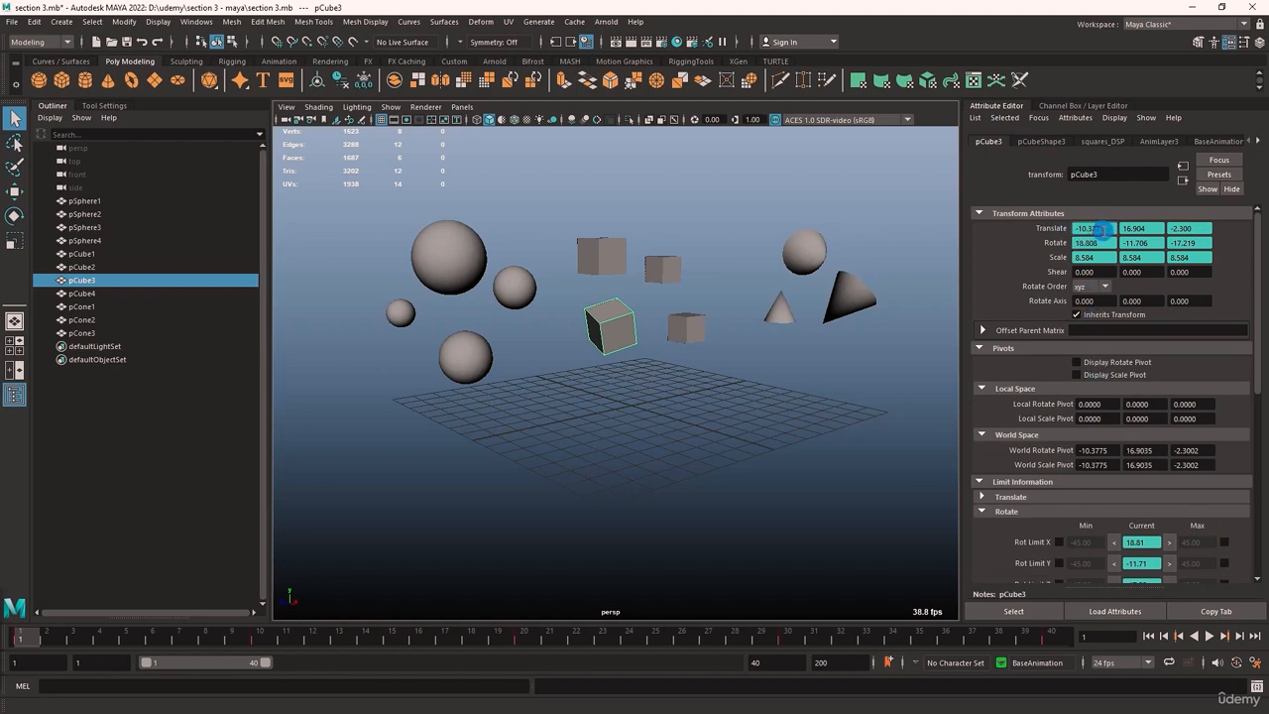
View the Lock Attribute option for pCube3's Translate X, and reorder the Attribute Editor after the Channel Box / Layer Editor
left_click_drag(1103, 229, 1047, 226)
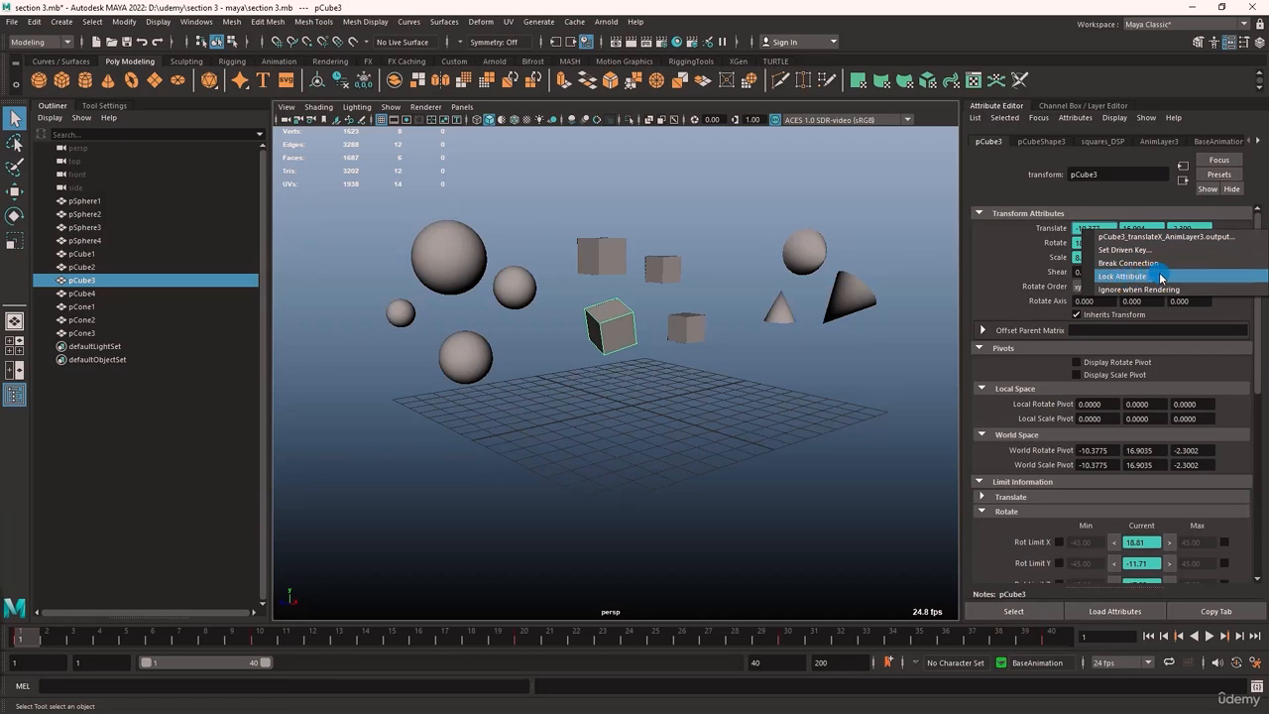
left_click(1004, 250)
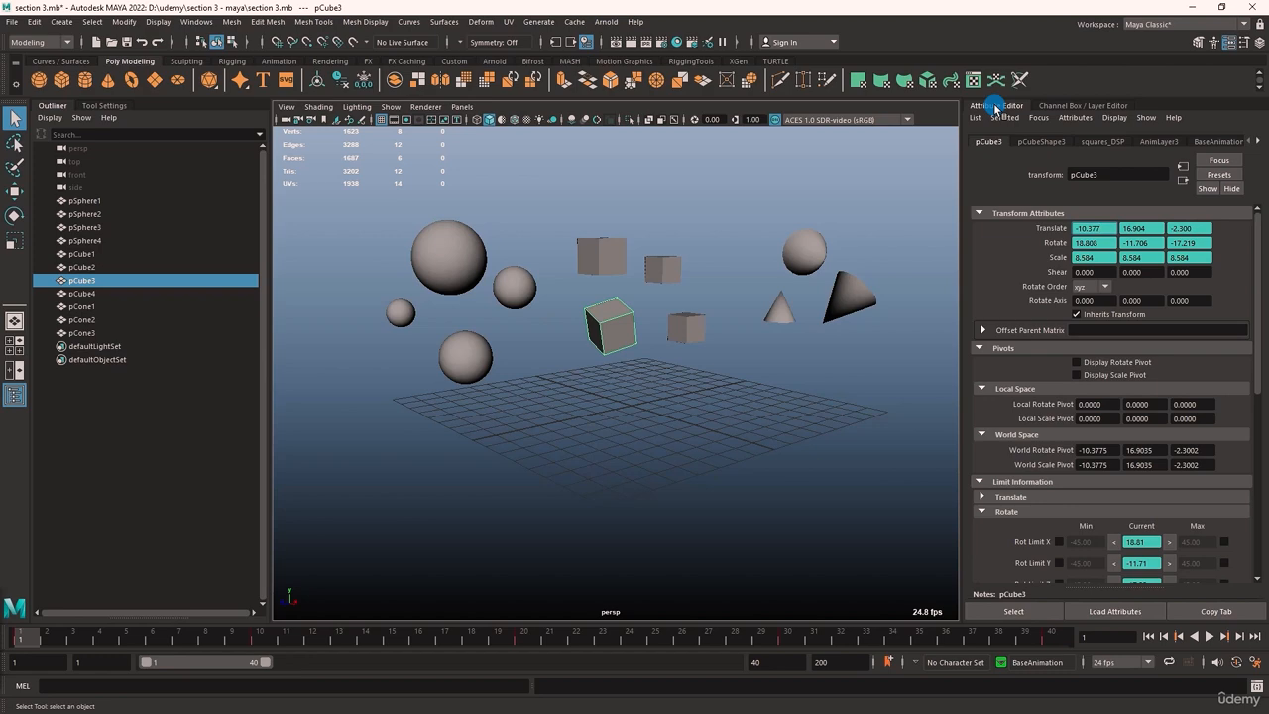
left_click_drag(997, 107, 1162, 99)
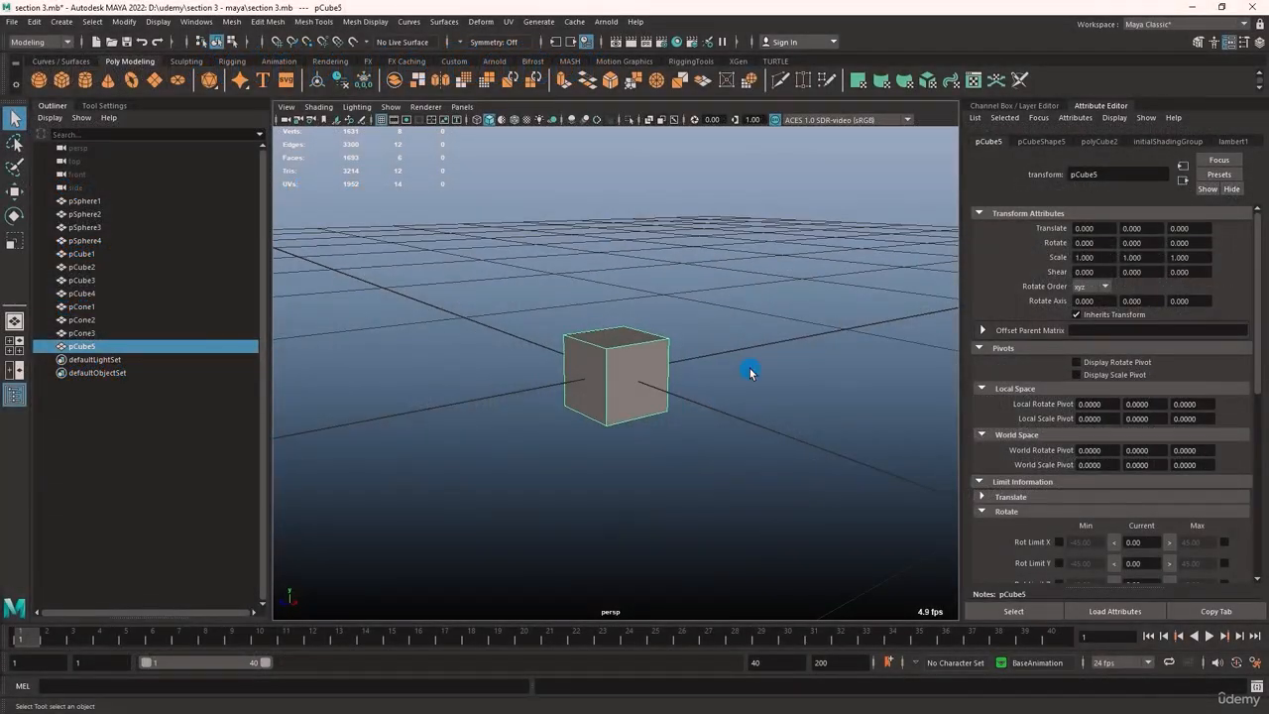
Set a keyframe on pCube5's translate, rotate and scale channels at frame 1
key("s")
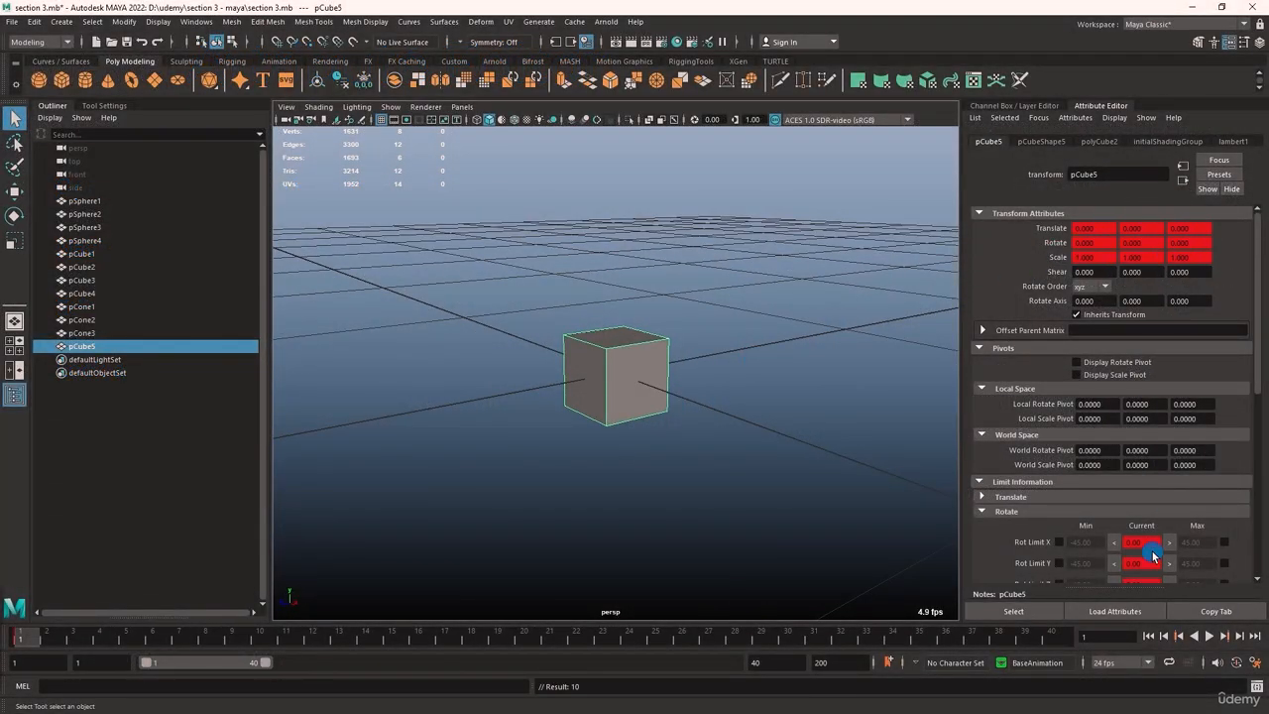
left_click(709, 349)
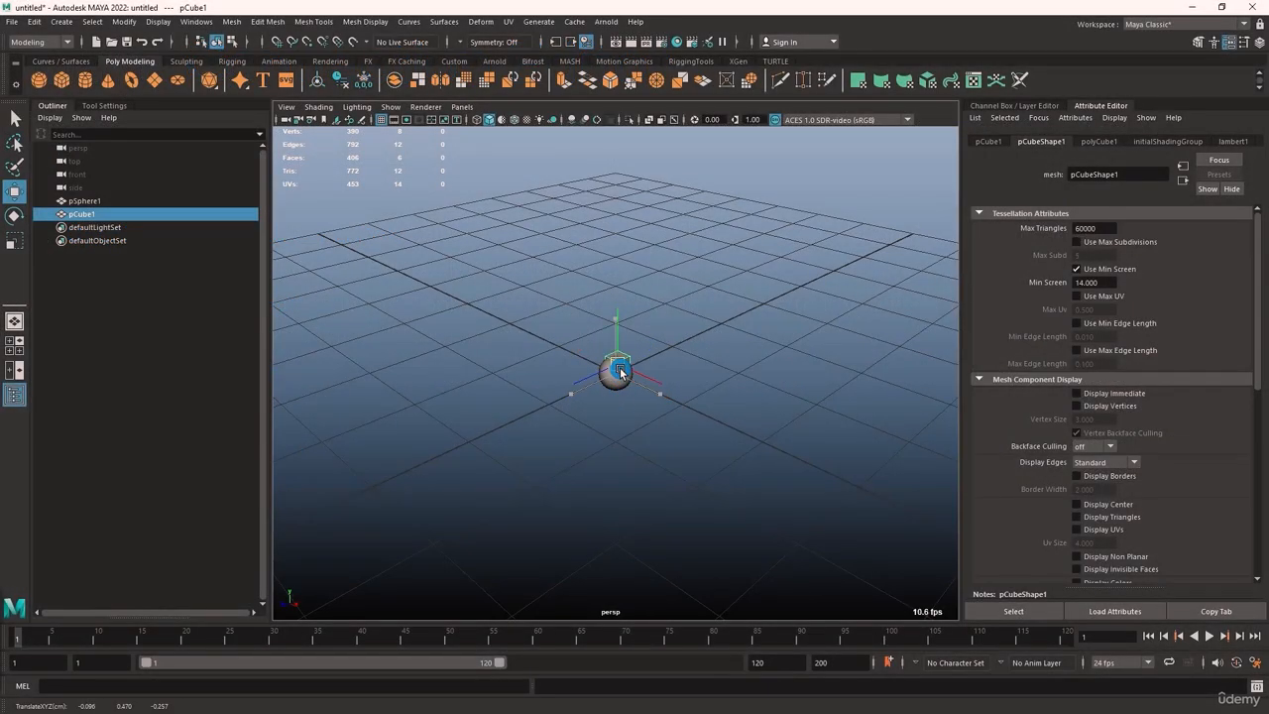
Move pCube1 up and away from pSphere1 and open the Connection Editor
left_click_drag(621, 373, 708, 238)
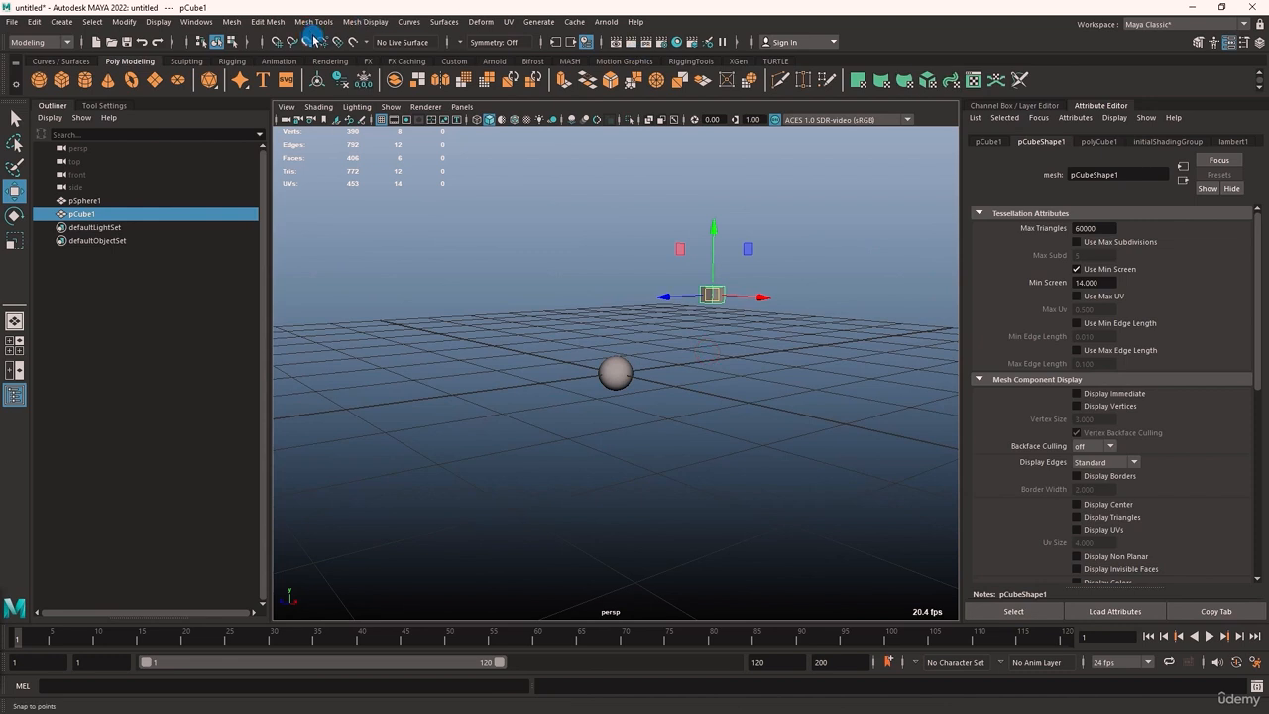
left_click(205, 22)
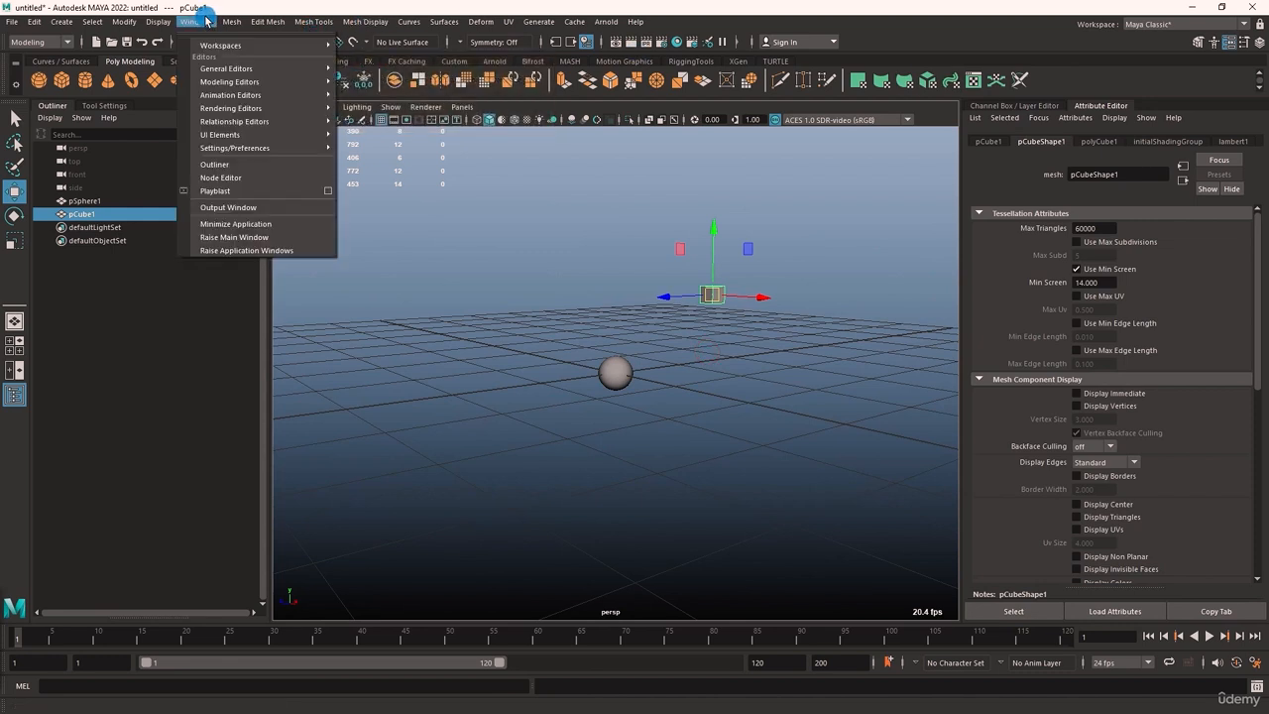
mouse_move(238, 68)
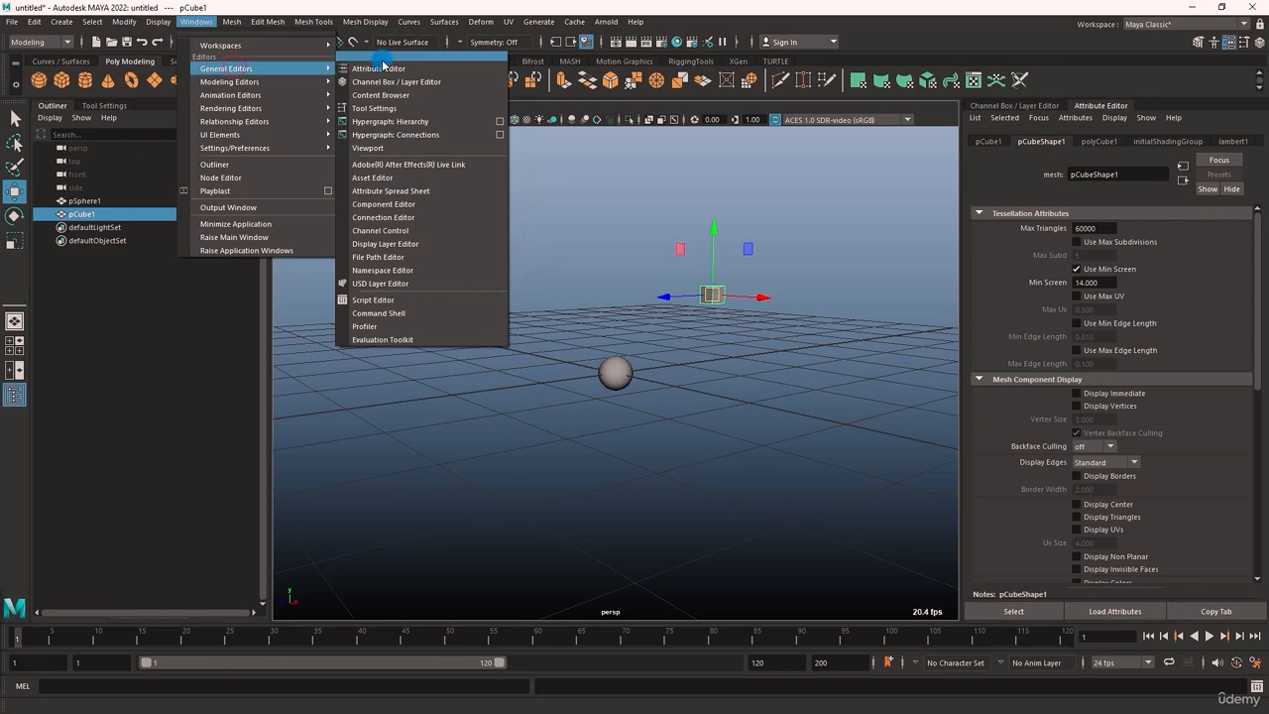
left_click(426, 217)
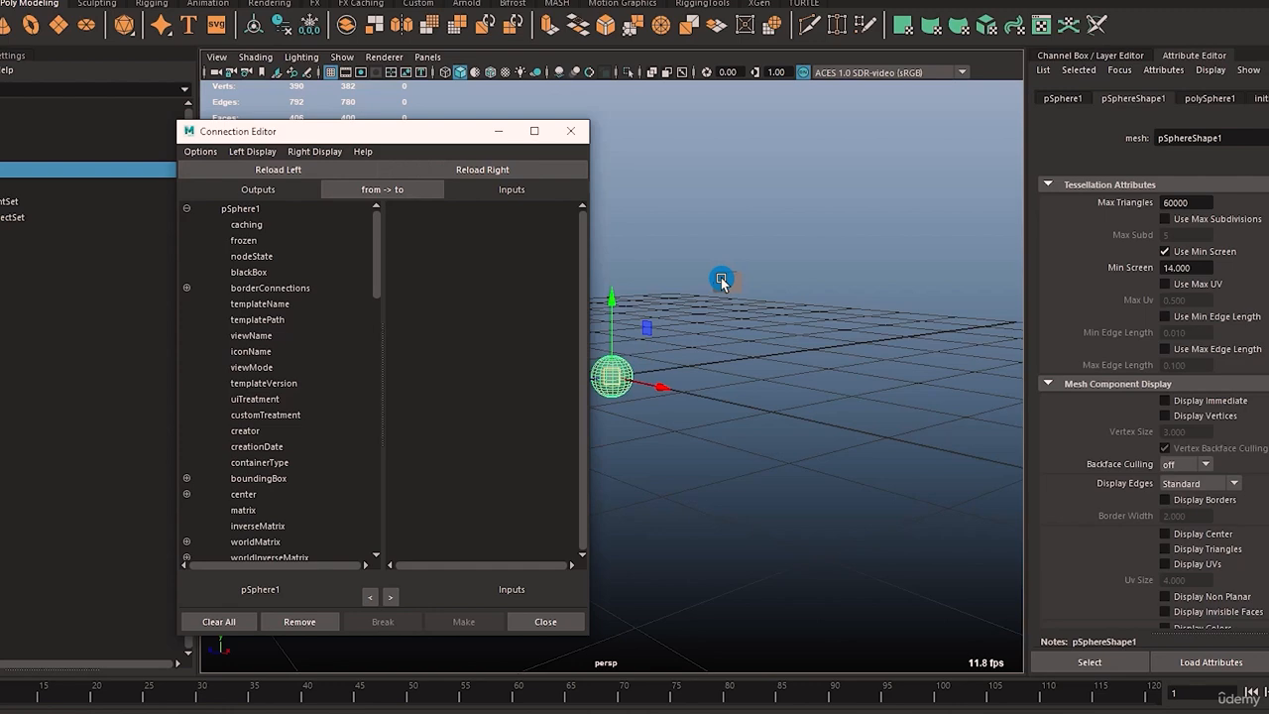
Load pCube1 into the Connection Editor as the input node opposite pSphere1
left_click(722, 281)
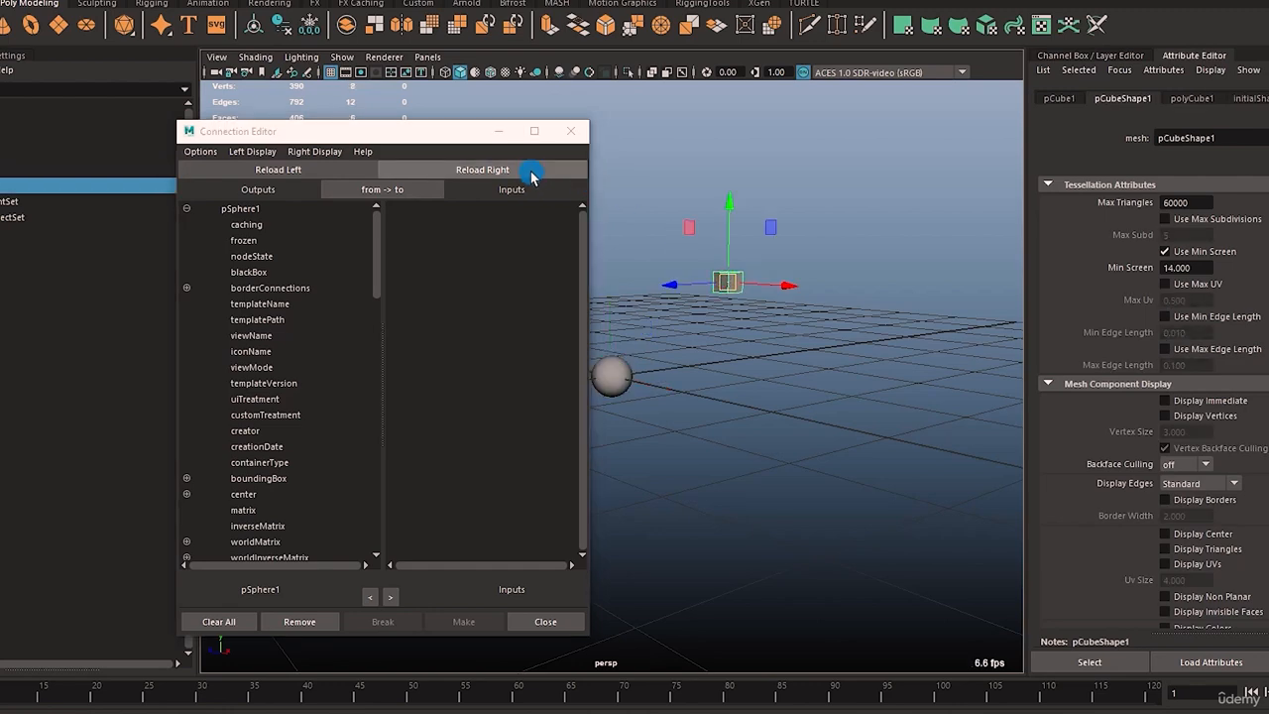
left_click(531, 173)
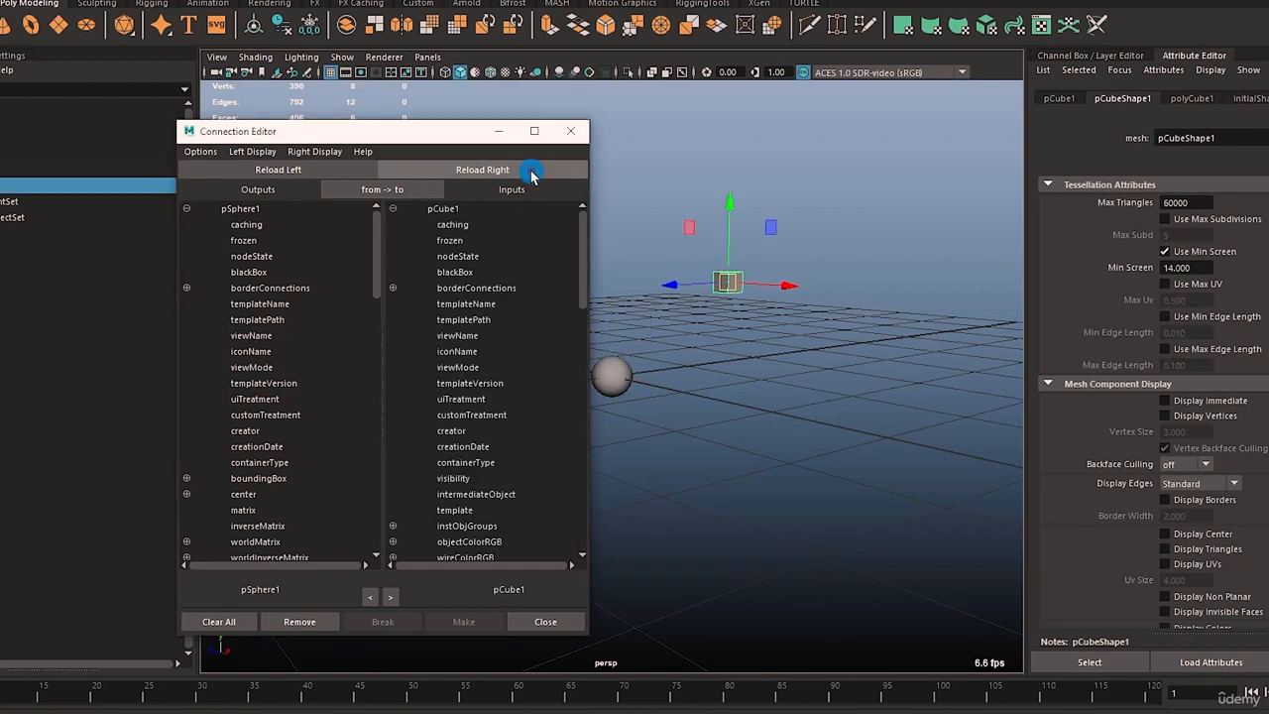
Connect pSphere1's rotateX output to pCube1's rotateX input in the Connection Editor
scroll(333, 368, "down", 10)
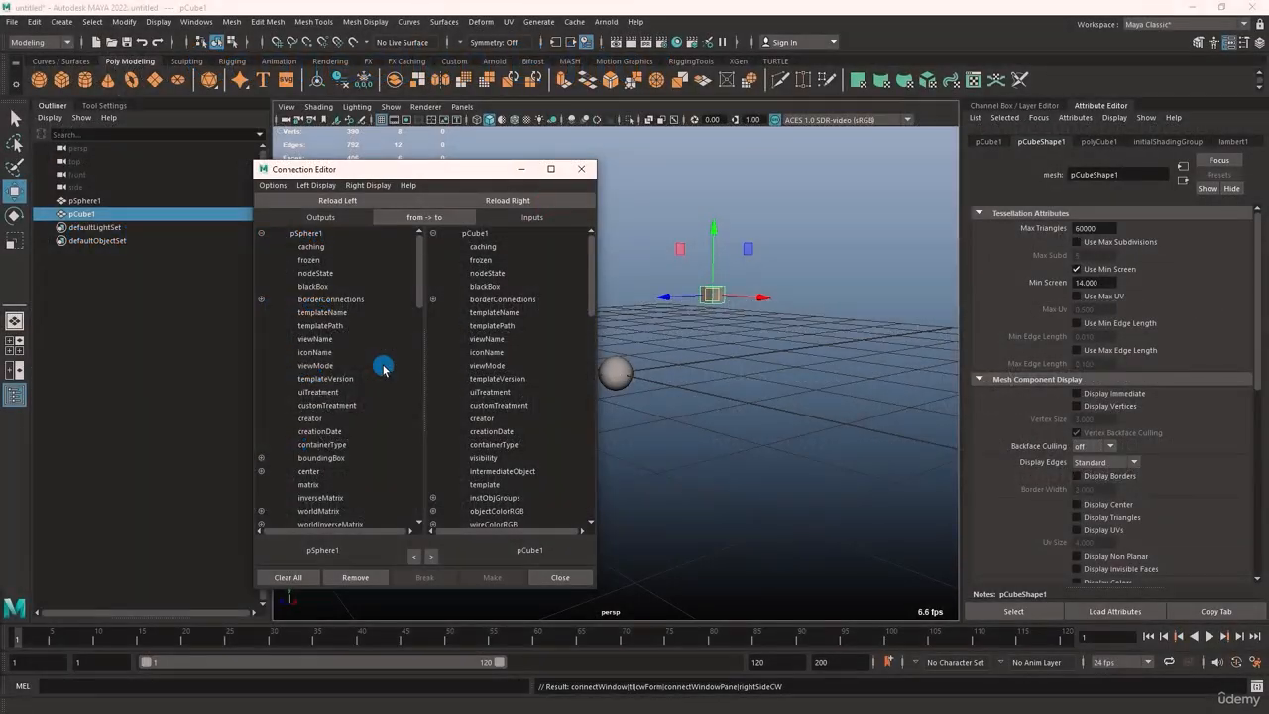
scroll(377, 365, "down", 5)
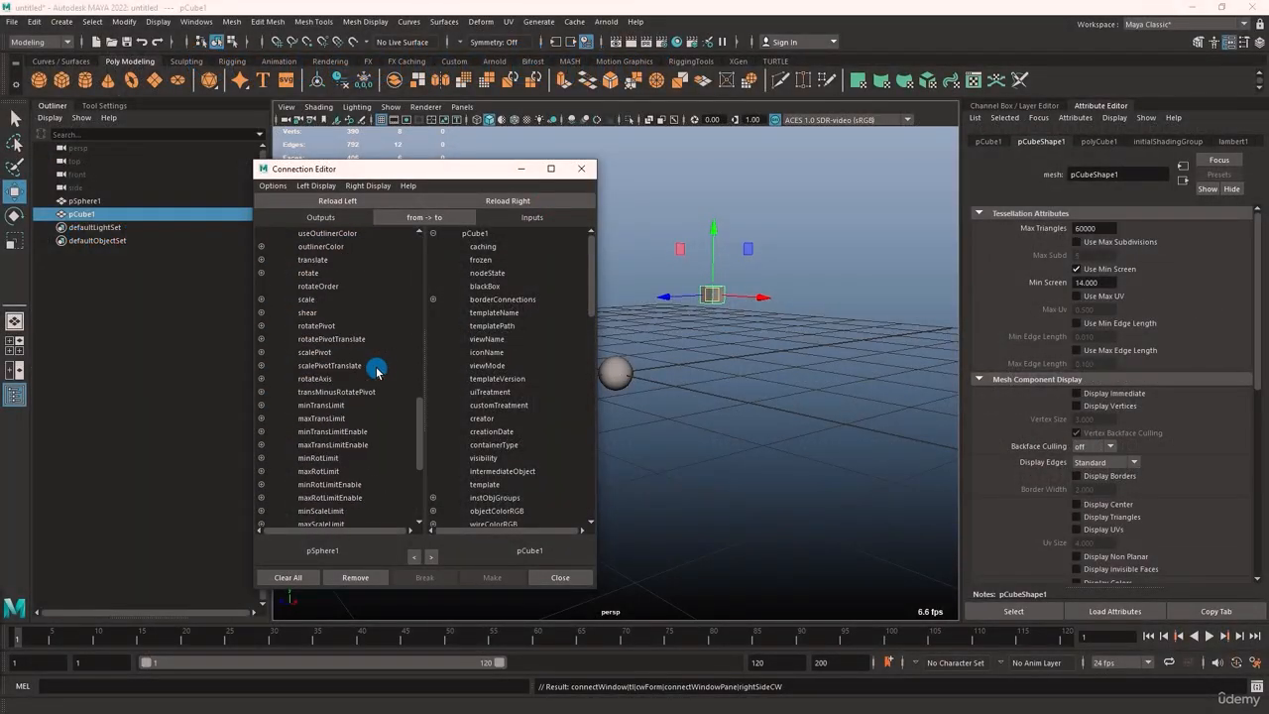
scroll(484, 365, "down", 5)
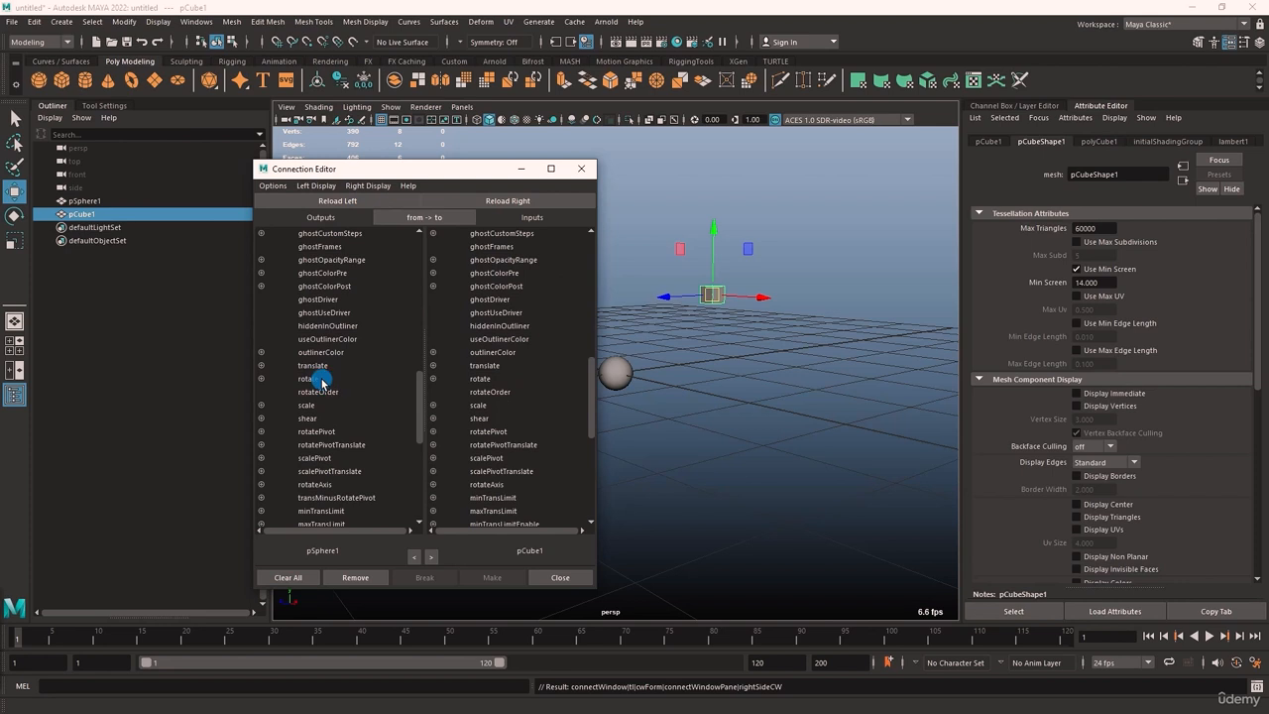
left_click(321, 379)
left_click(261, 380)
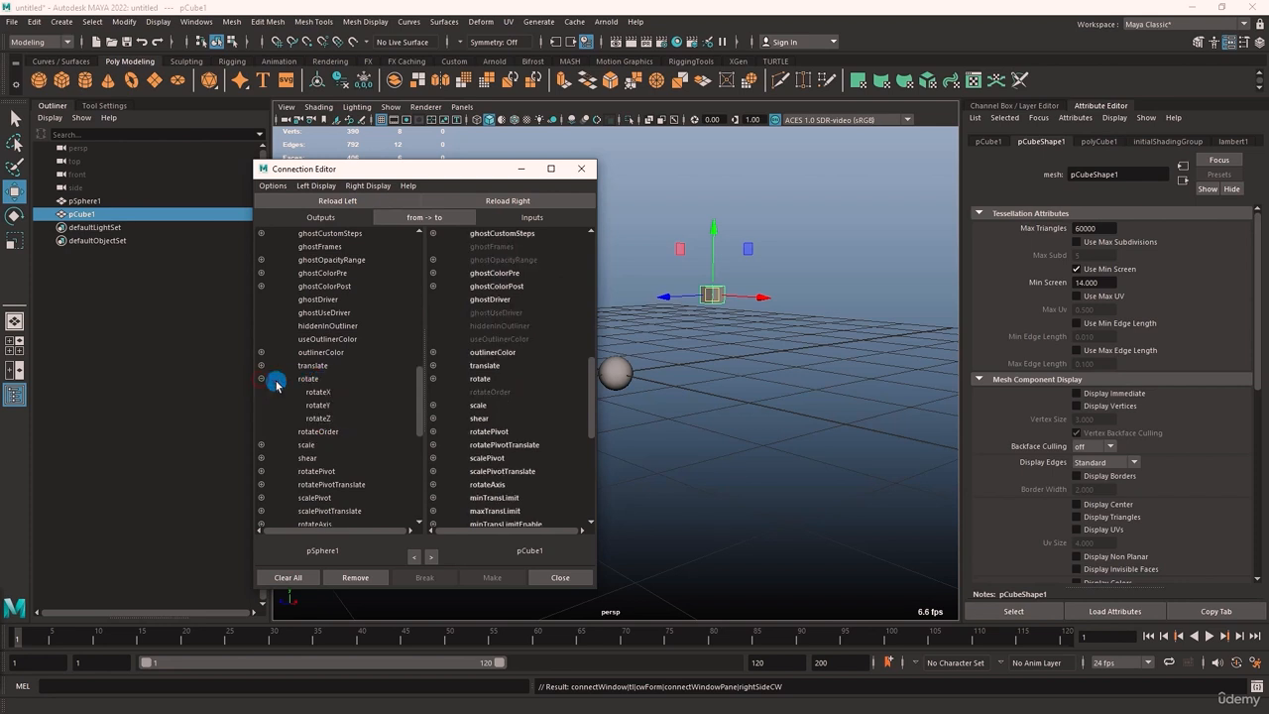
left_click(322, 393)
left_click(433, 379)
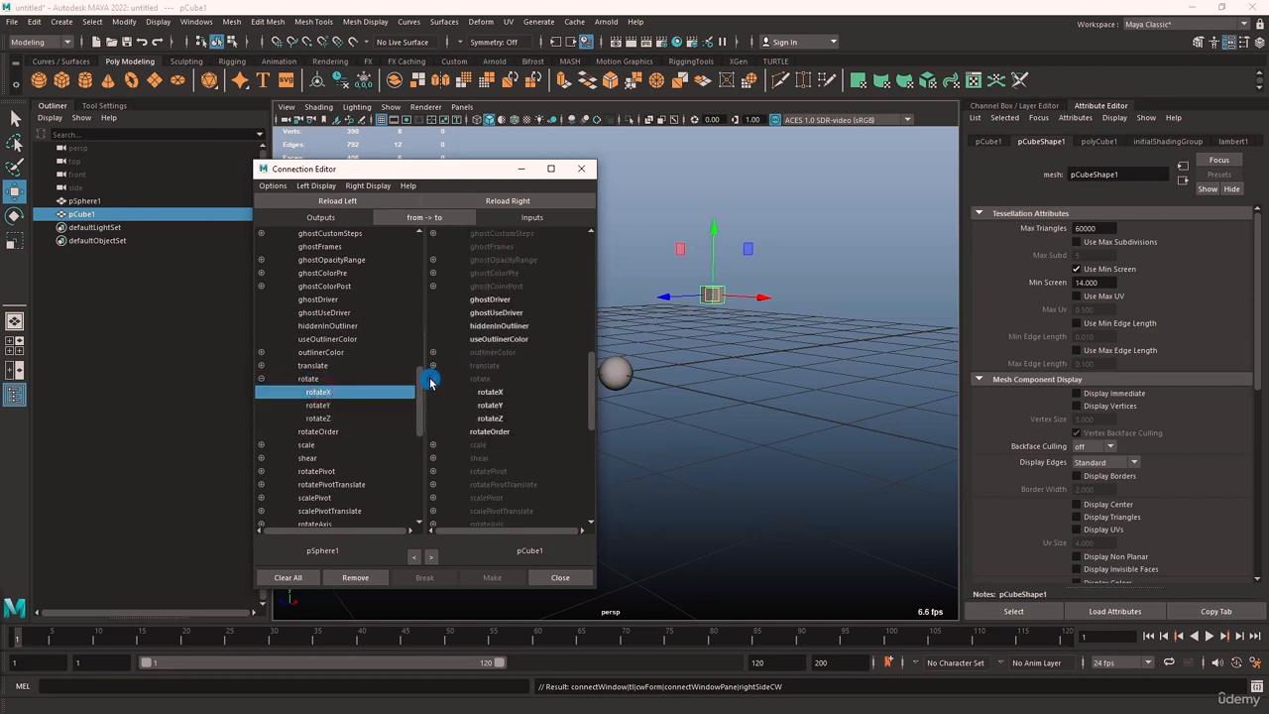
left_click(493, 391)
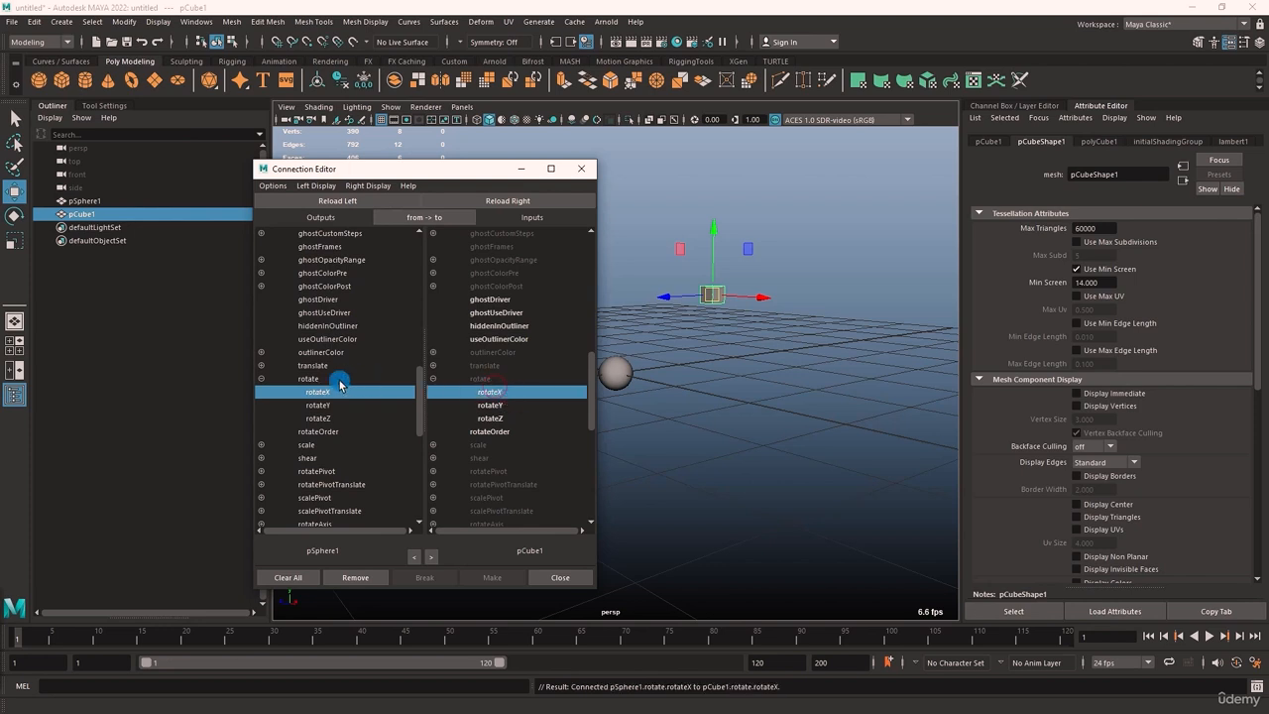
Connect pSphere1's whole rotate attribute to pCube1's rotate and switch back to the Channel Box / Layer Editor
left_click(308, 379)
left_click(482, 379)
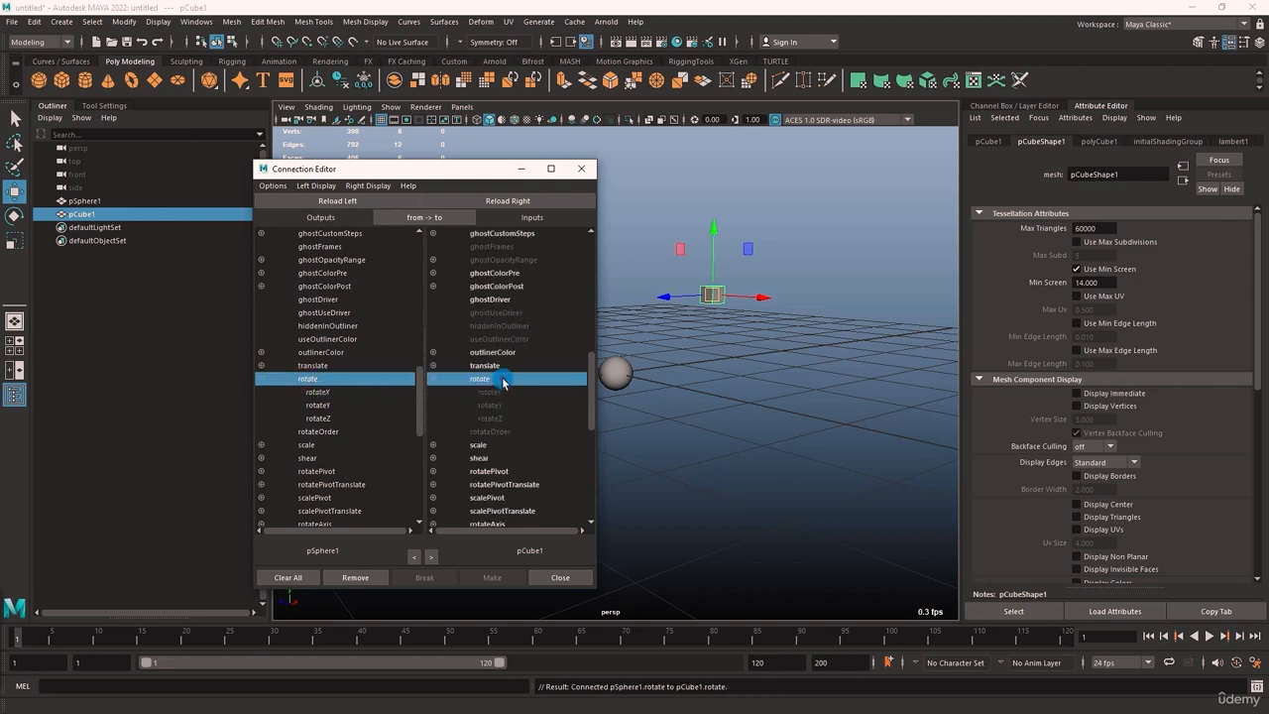
left_click(1231, 42)
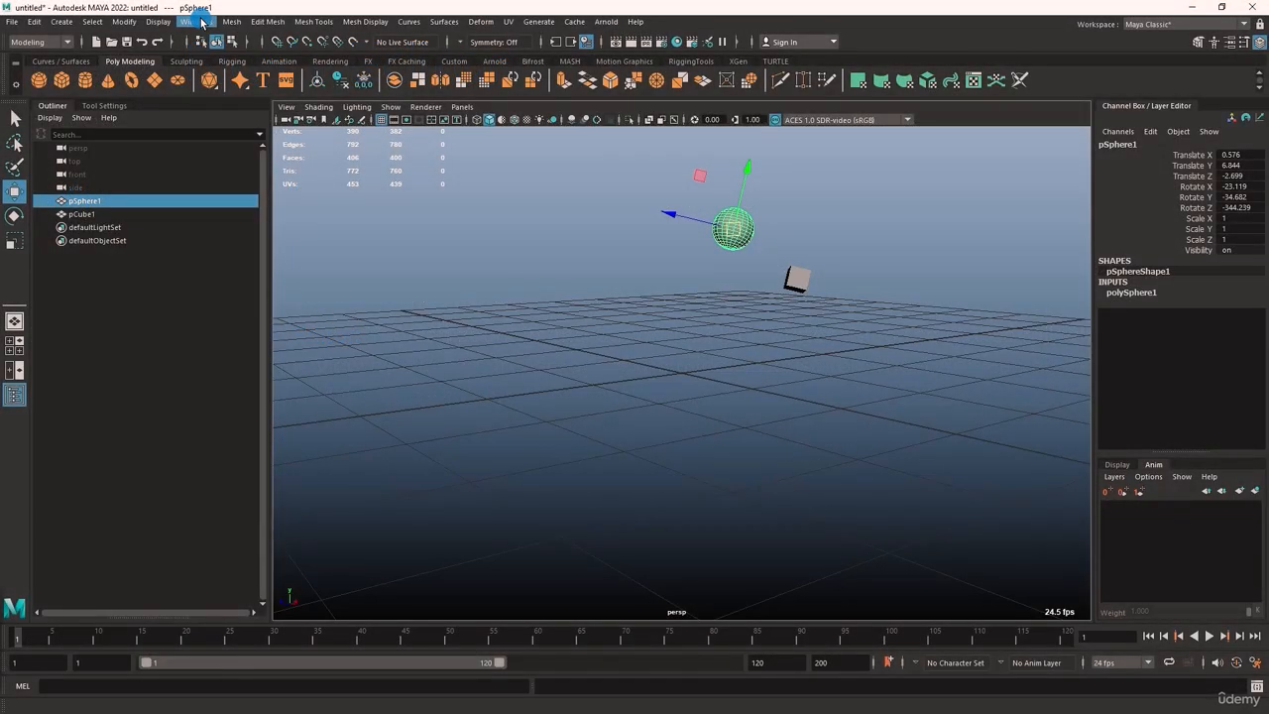
Open the Node Editor for pSphere1 and arrange its window so the sphere and cube stay visible beside it
left_click(199, 21)
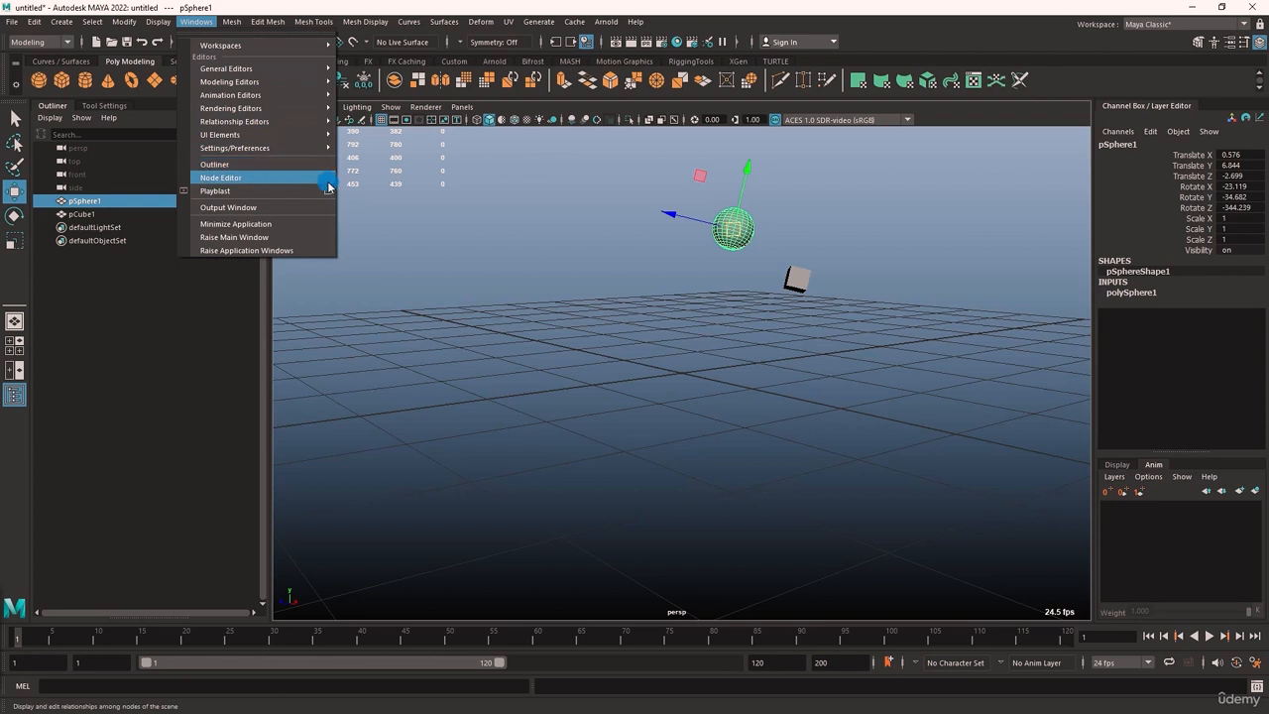
left_click(277, 183)
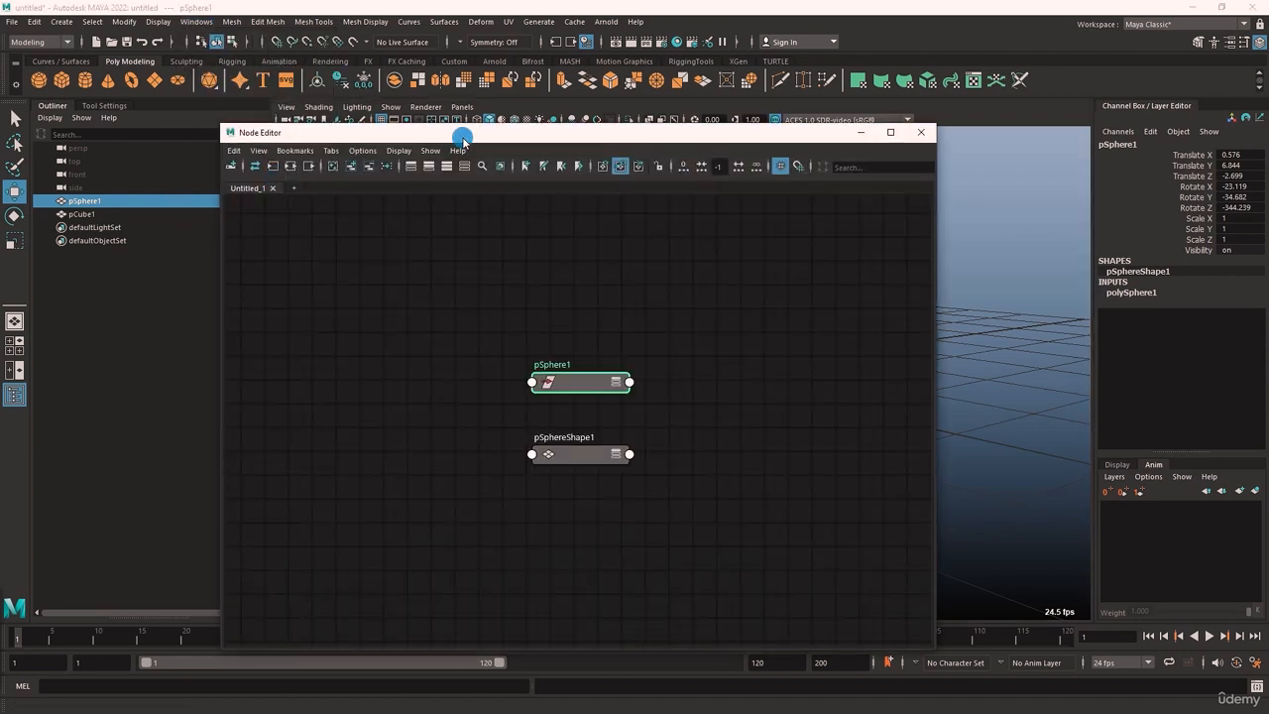
left_click_drag(462, 139, 279, 117)
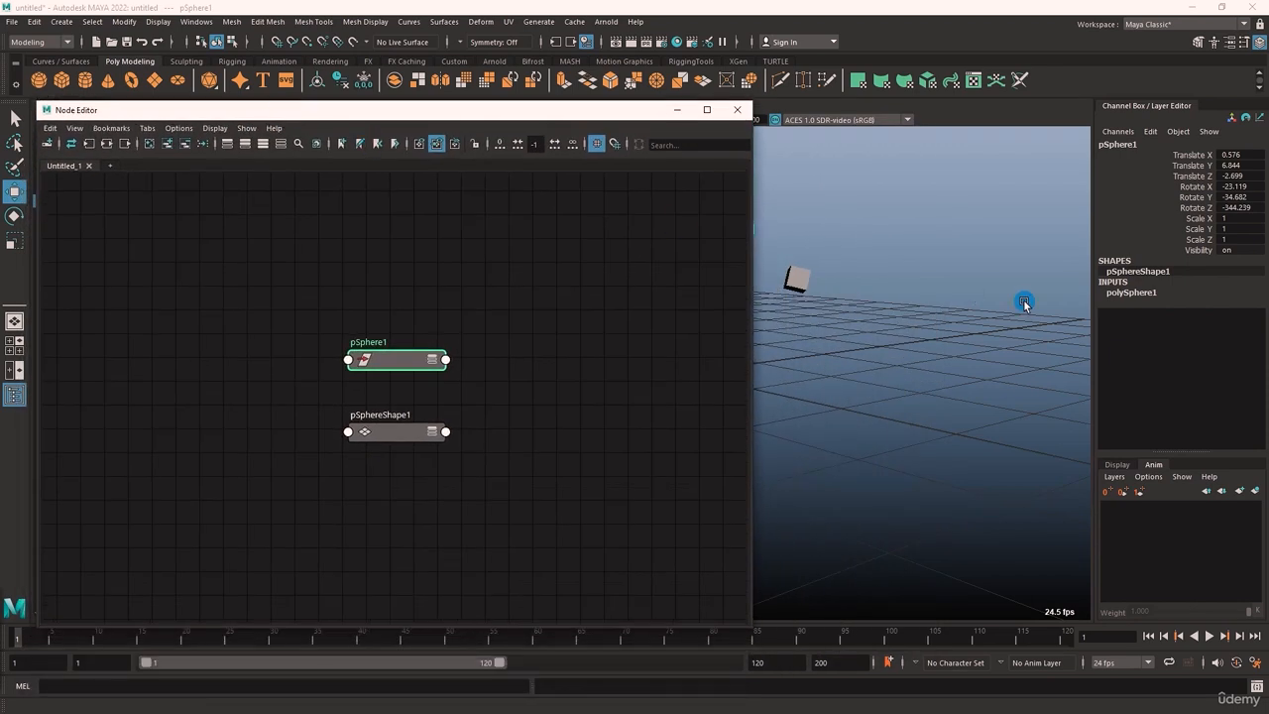
middle_click_drag(926, 339, 1090, 348, "alt")
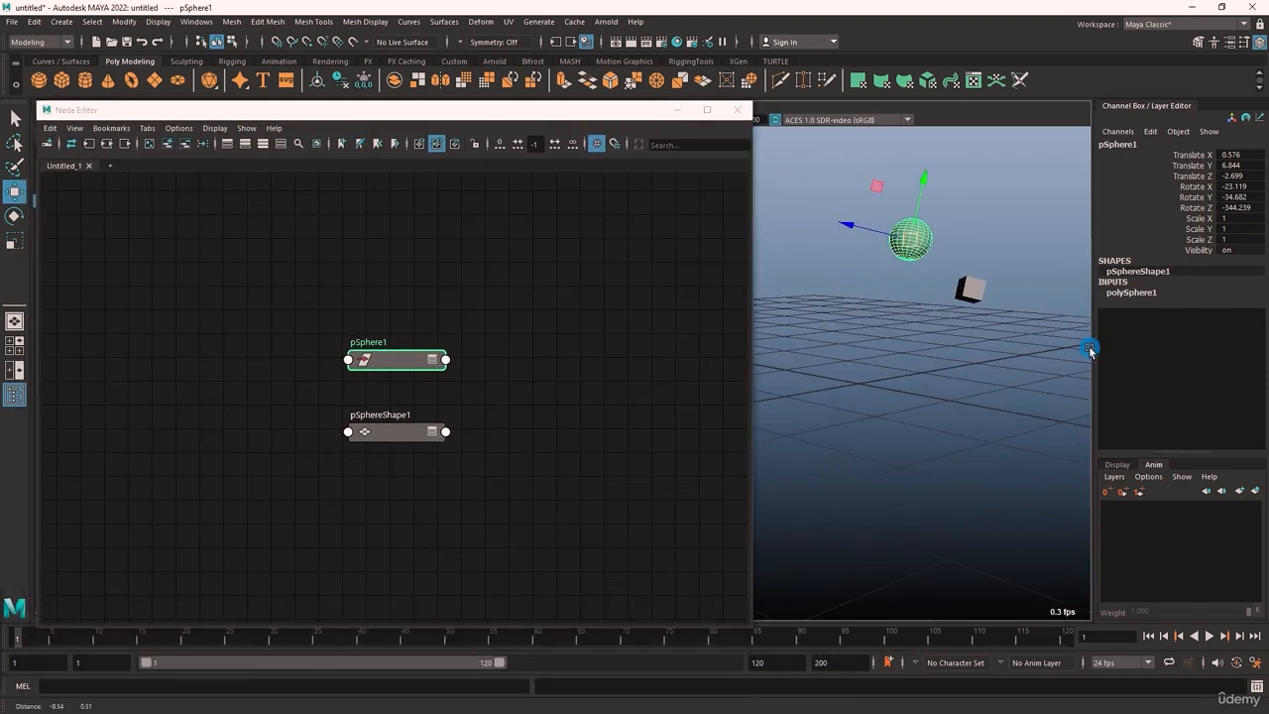
Create a polyCube node by name in the Node Editor and place it to the left of the sphere nodes
left_click(327, 277)
key("Tab")
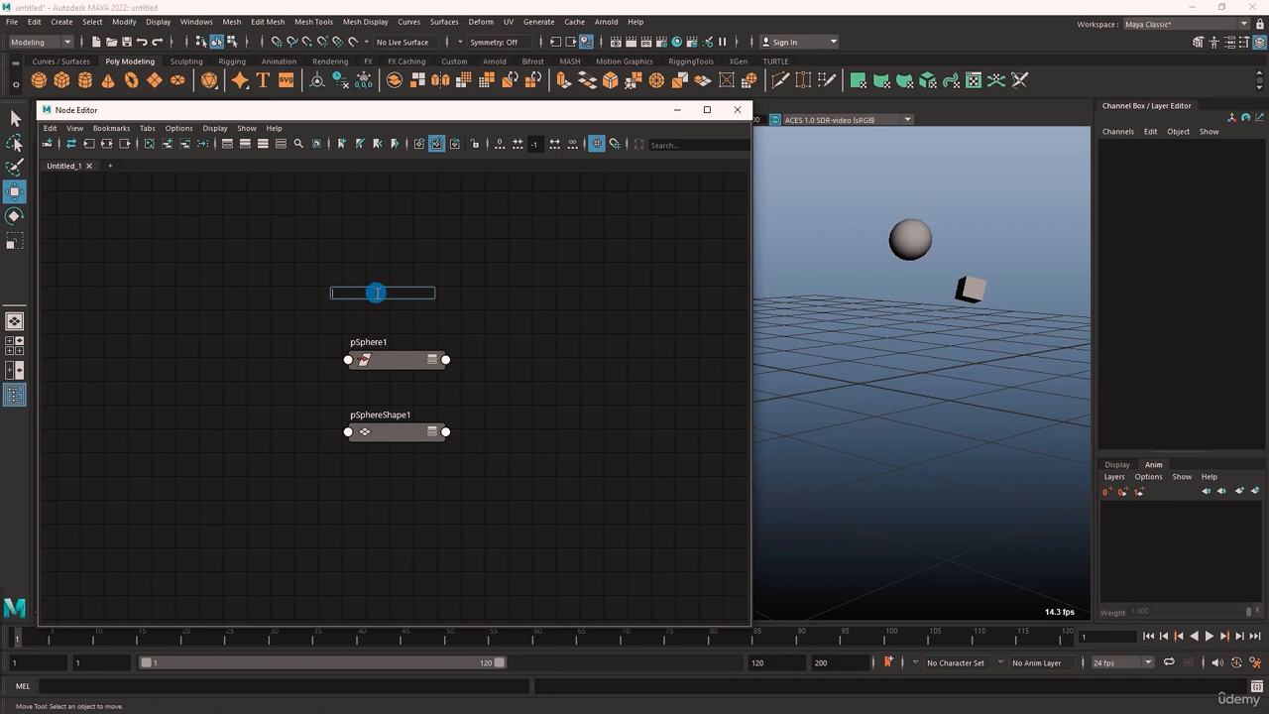
type("poly")
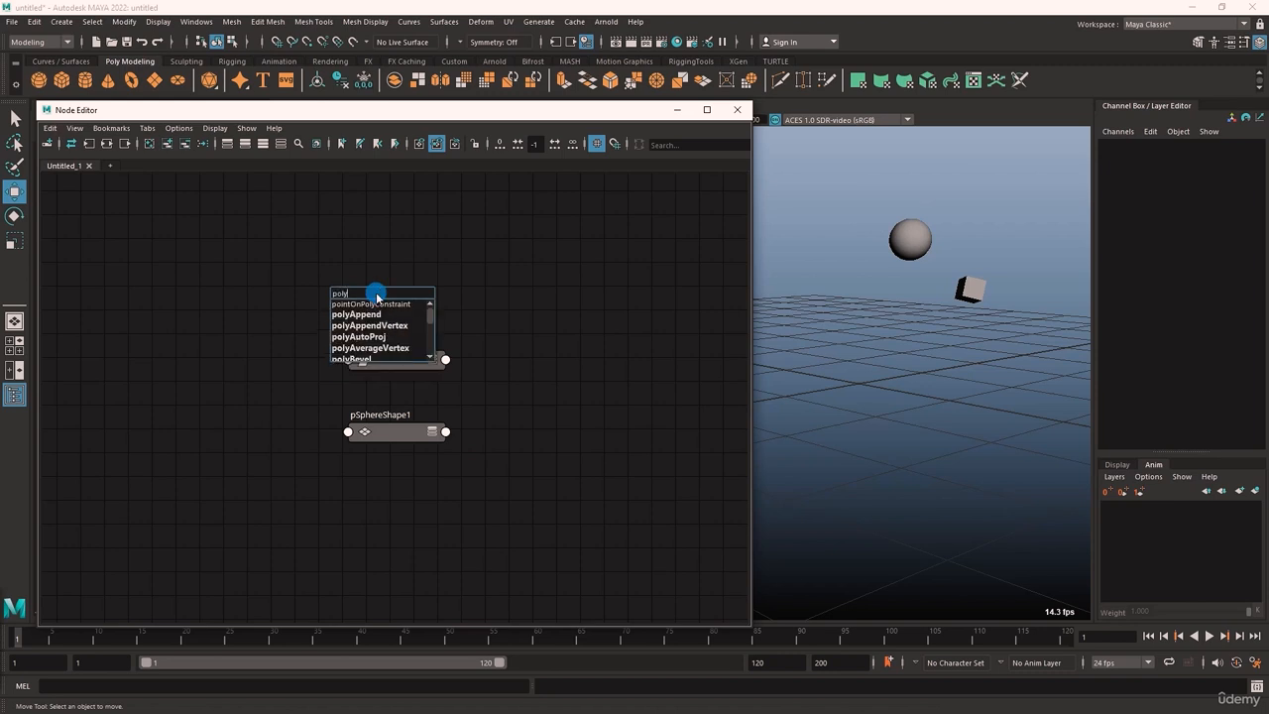
type("Cub")
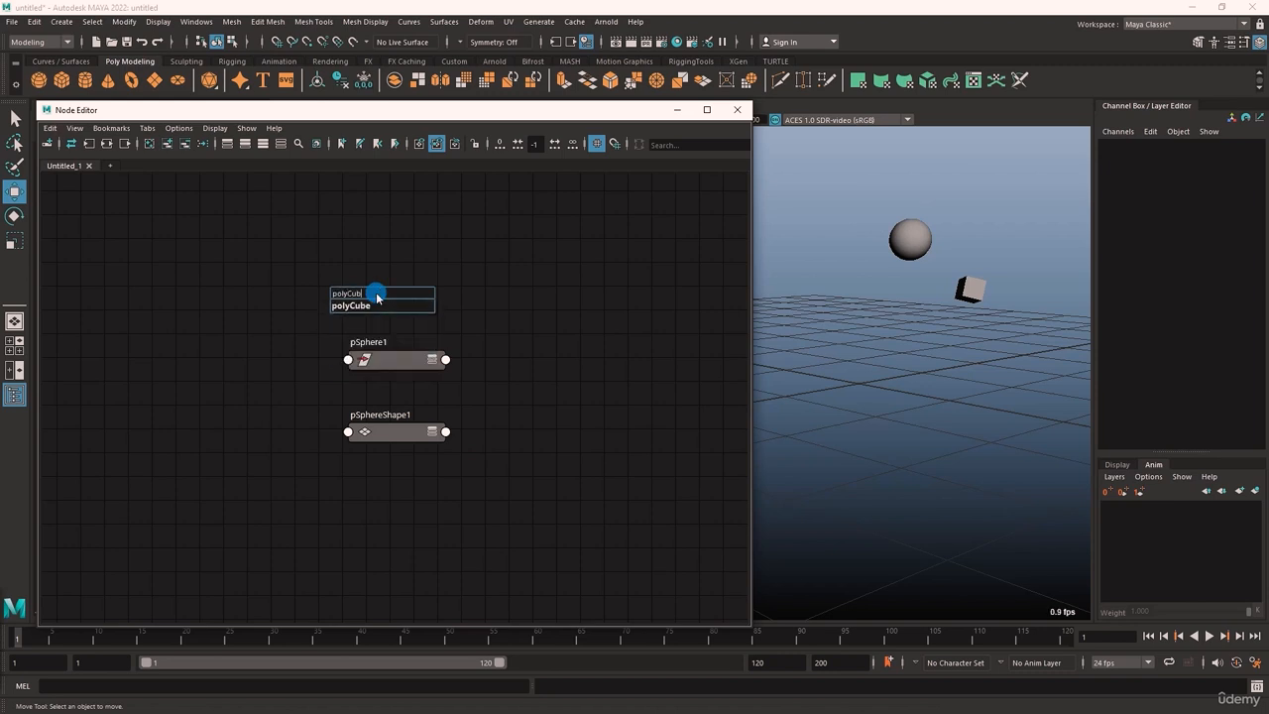
left_click(377, 298)
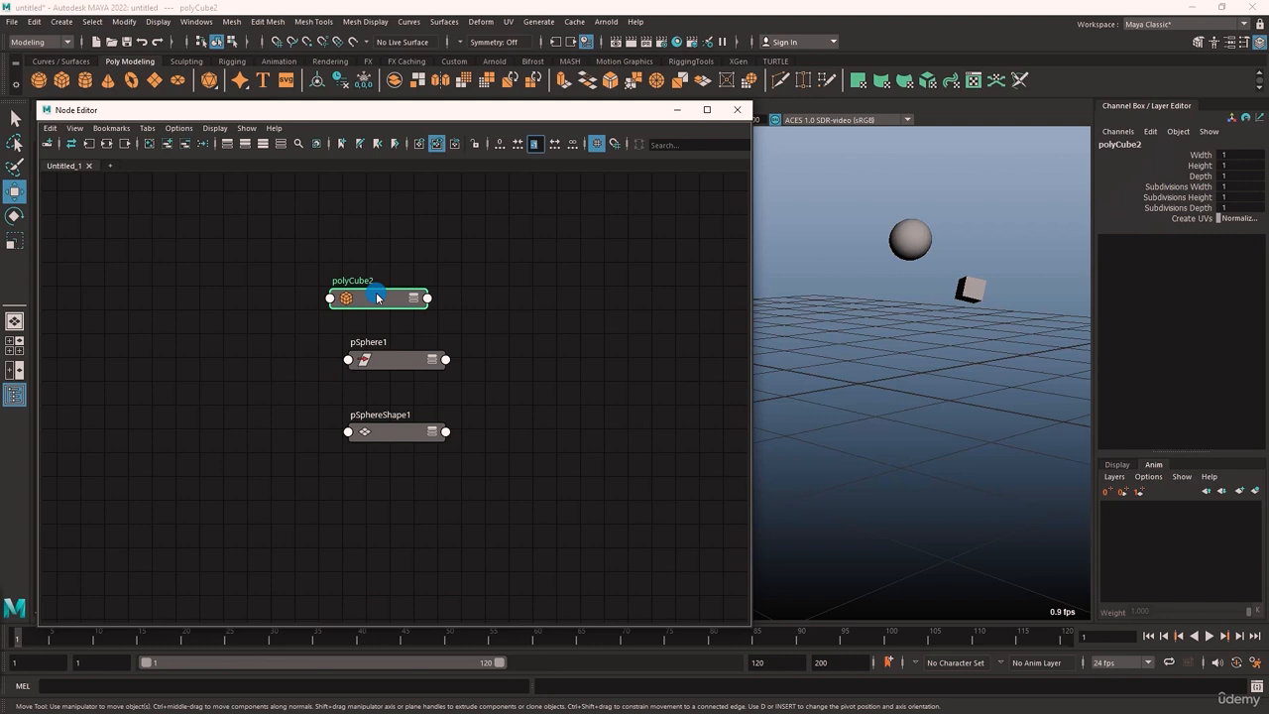
left_click_drag(377, 298, 194, 390)
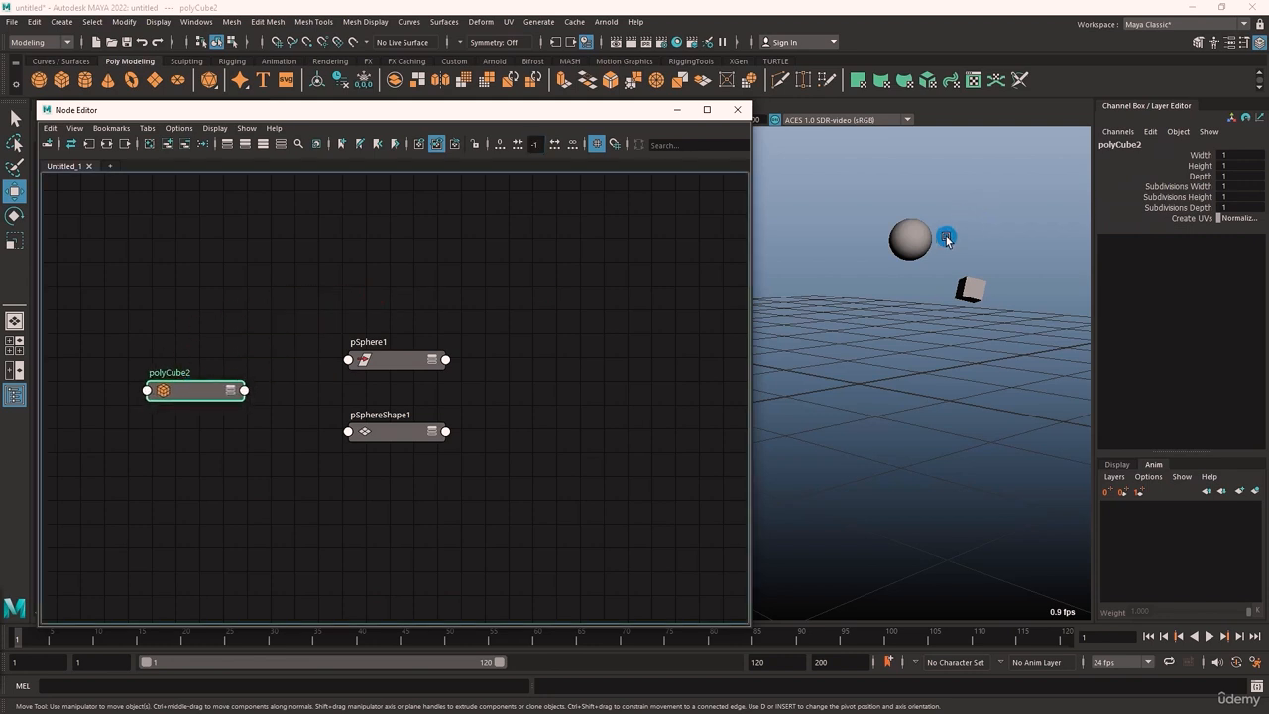
Browse the node types in the Create Node window and close it without adding a node
left_click(301, 290)
right_click(302, 289)
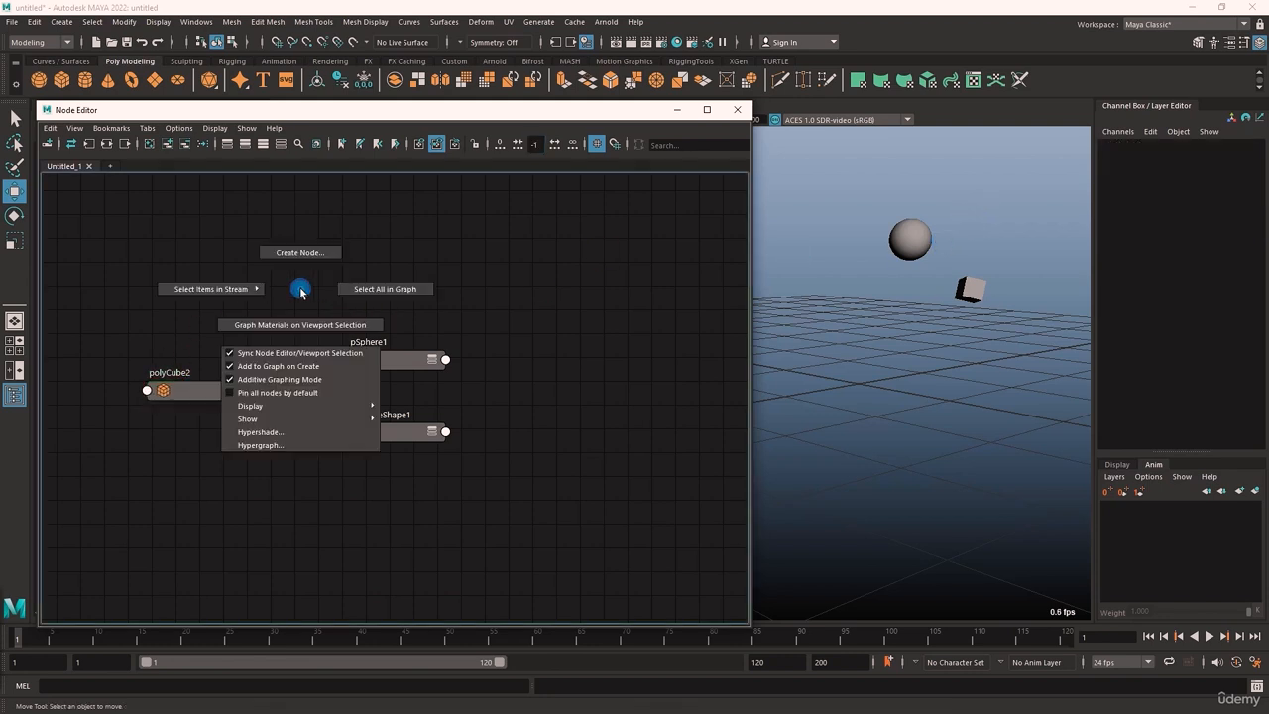
left_click(300, 252)
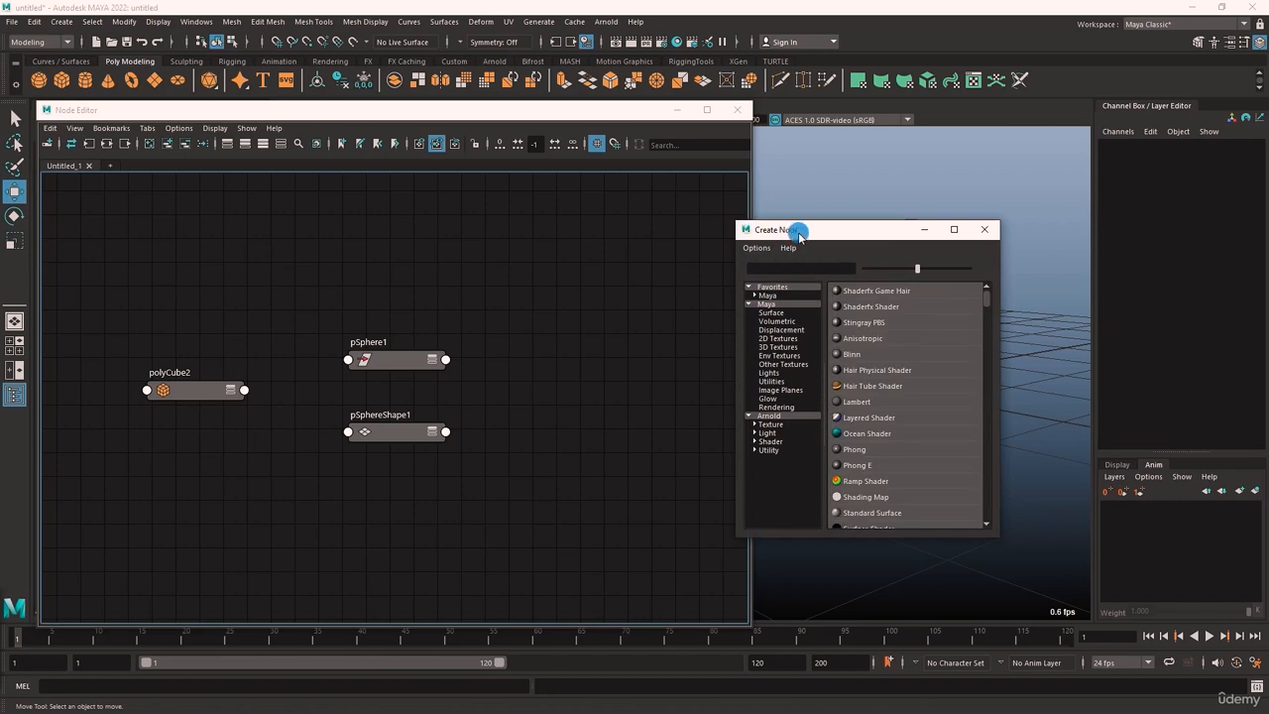
left_click_drag(799, 236, 846, 179)
scroll(949, 318, "down", 5)
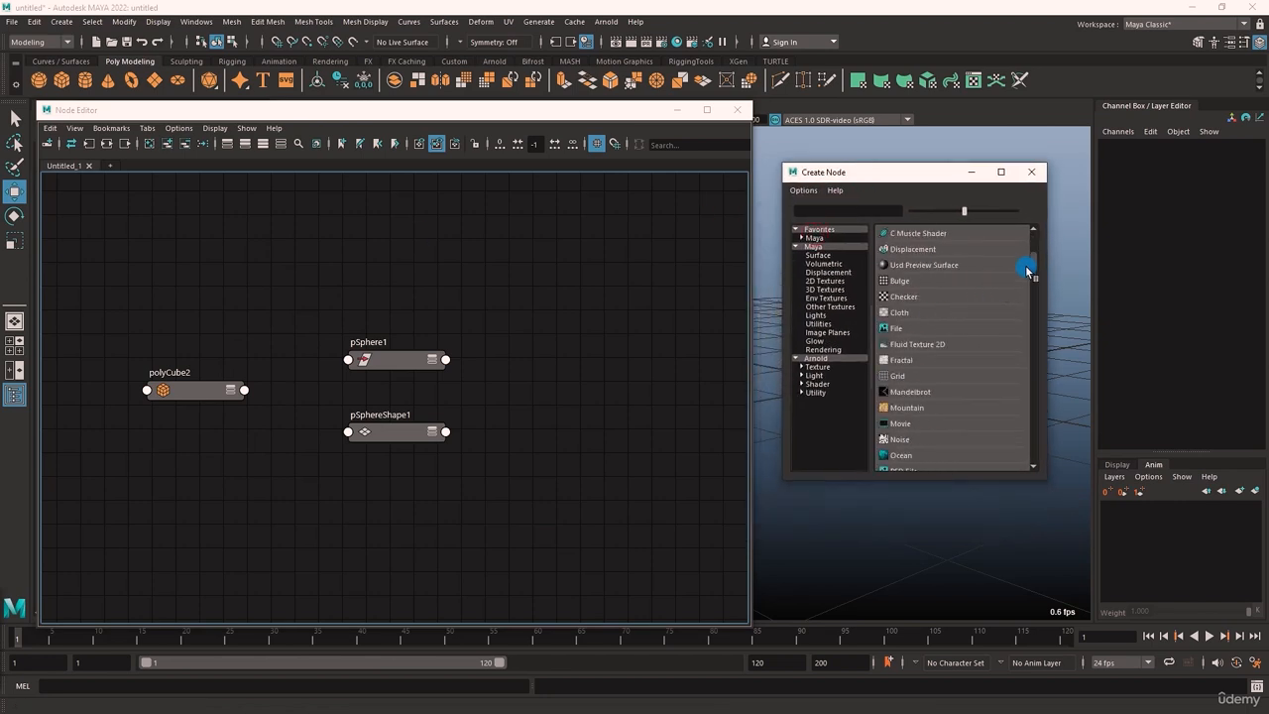
left_click(1032, 171)
Zoom and pan around the Node Editor graph, framing all nodes as well as only pSphere1 and pSphereShape1
scroll(464, 402, "down", 3)
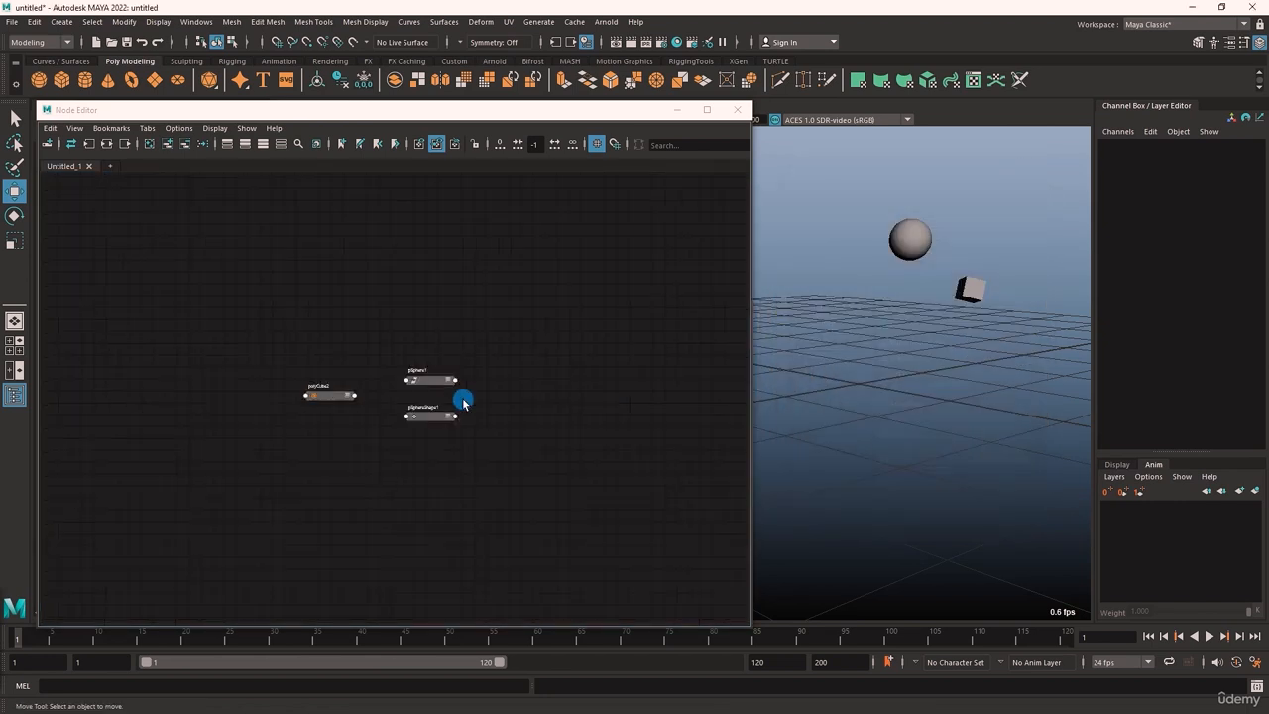
scroll(463, 402, "down", 4)
scroll(493, 416, "up", 7)
scroll(493, 417, "down", 3)
left_click_drag(387, 410, 82, 266)
key("f")
scroll(482, 433, "down", 5)
scroll(479, 441, "up", 7)
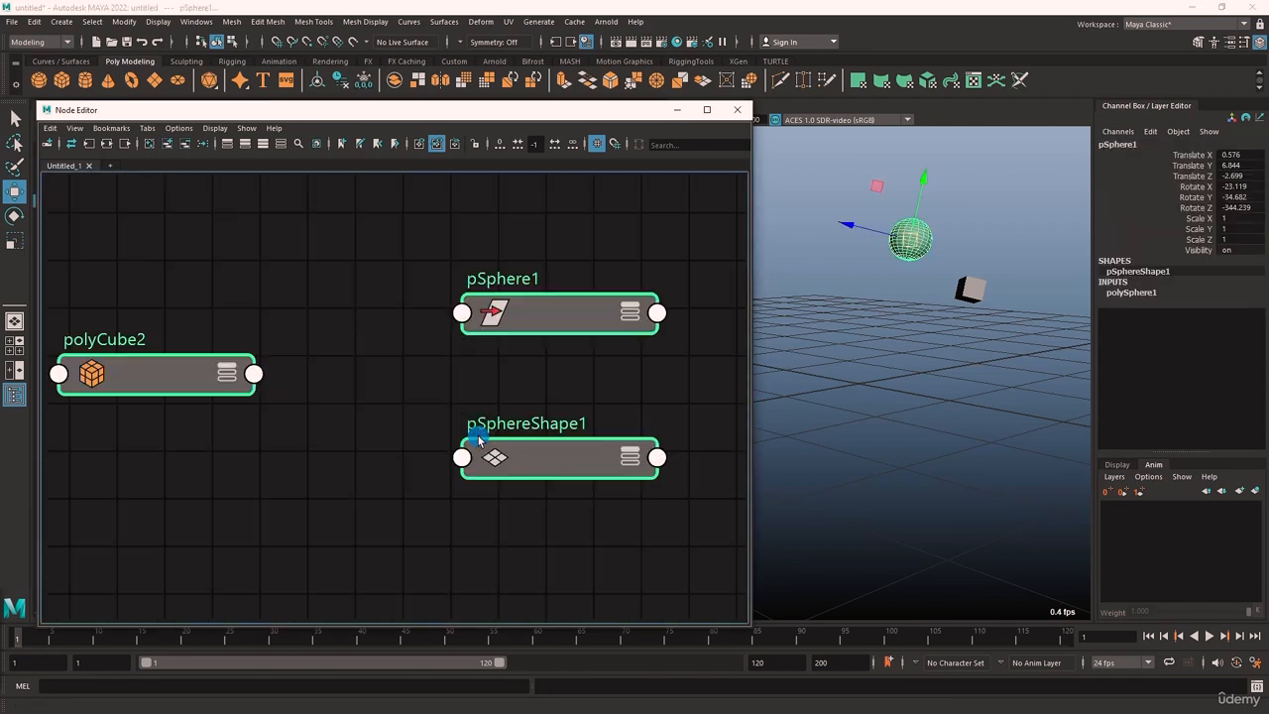
scroll(479, 439, "down", 4)
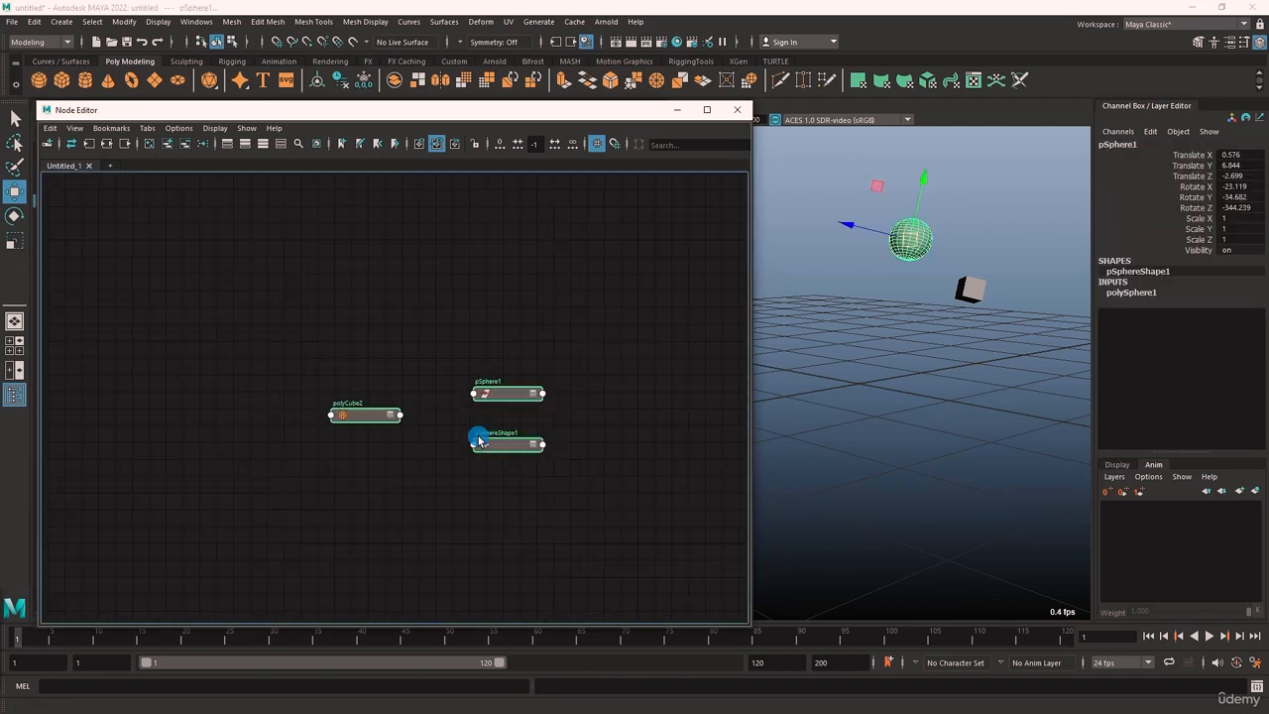
scroll(546, 442, "down", 1)
middle_click_drag(581, 430, 511, 404)
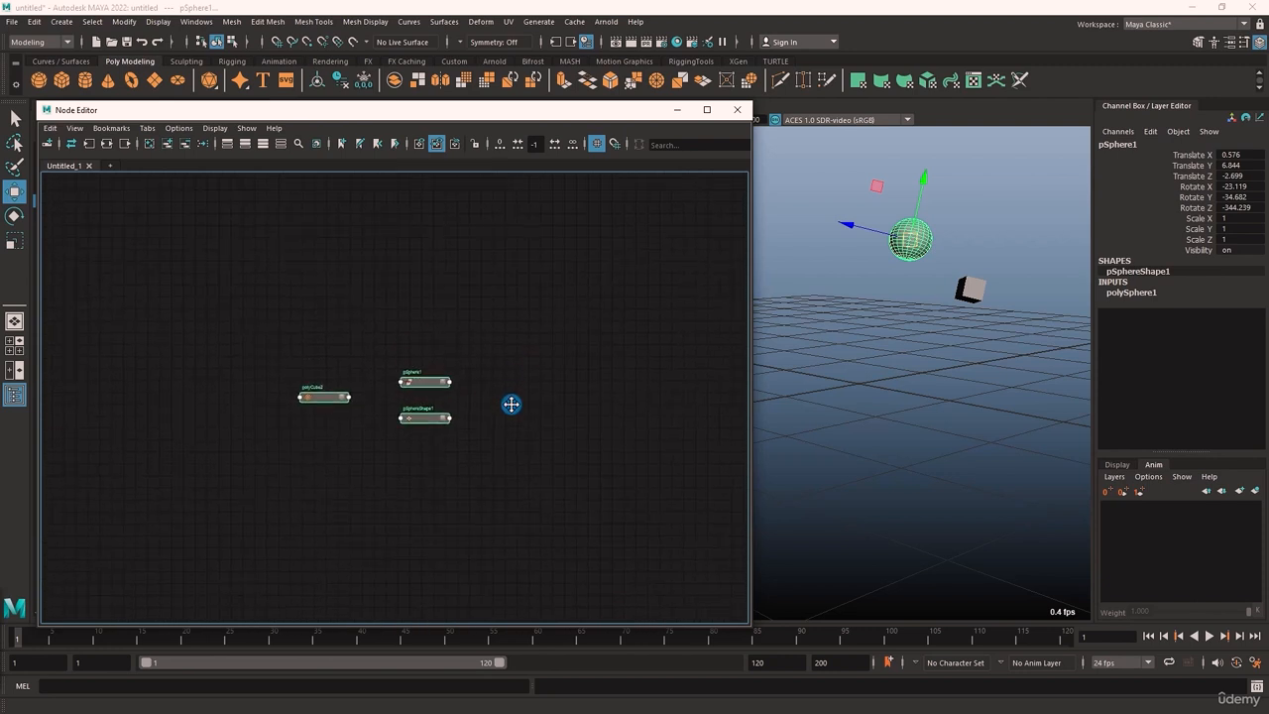
left_click(511, 404)
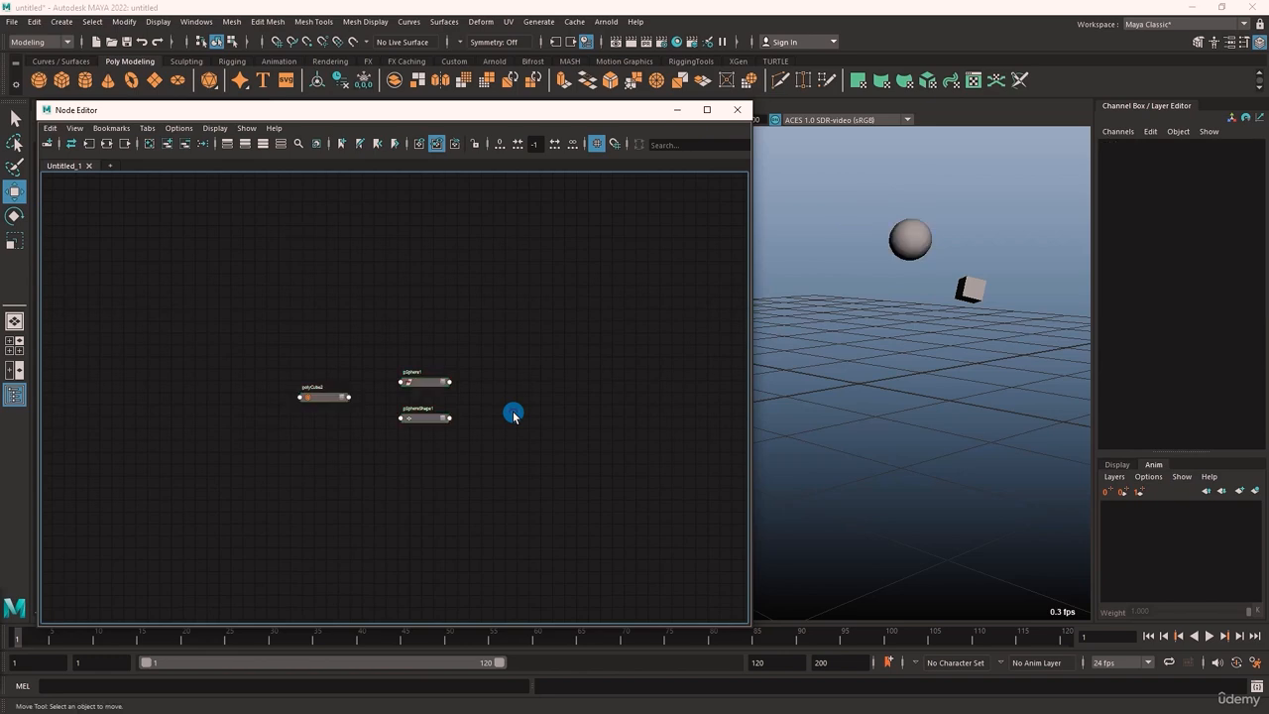
scroll(498, 408, "down", 2)
middle_click_drag(497, 407, 284, 410, "alt")
left_click_drag(285, 433, 180, 377)
middle_click_drag(337, 427, 12, 427, "alt")
key("f")
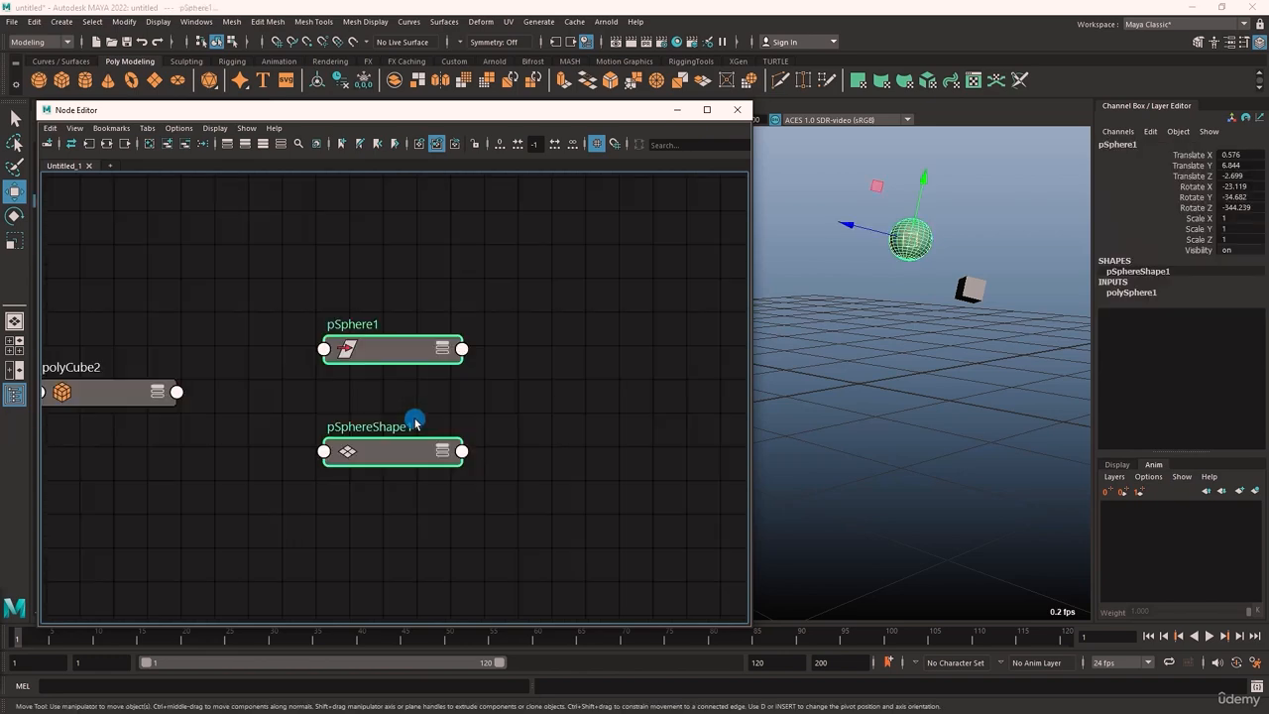
Graph the connections of pSphere1 and pCube1 and remove all nodes except these two transforms from the graph
left_click(504, 396)
middle_click_drag(457, 400, 497, 400, "alt")
middle_click_drag(497, 399, 585, 384, "alt")
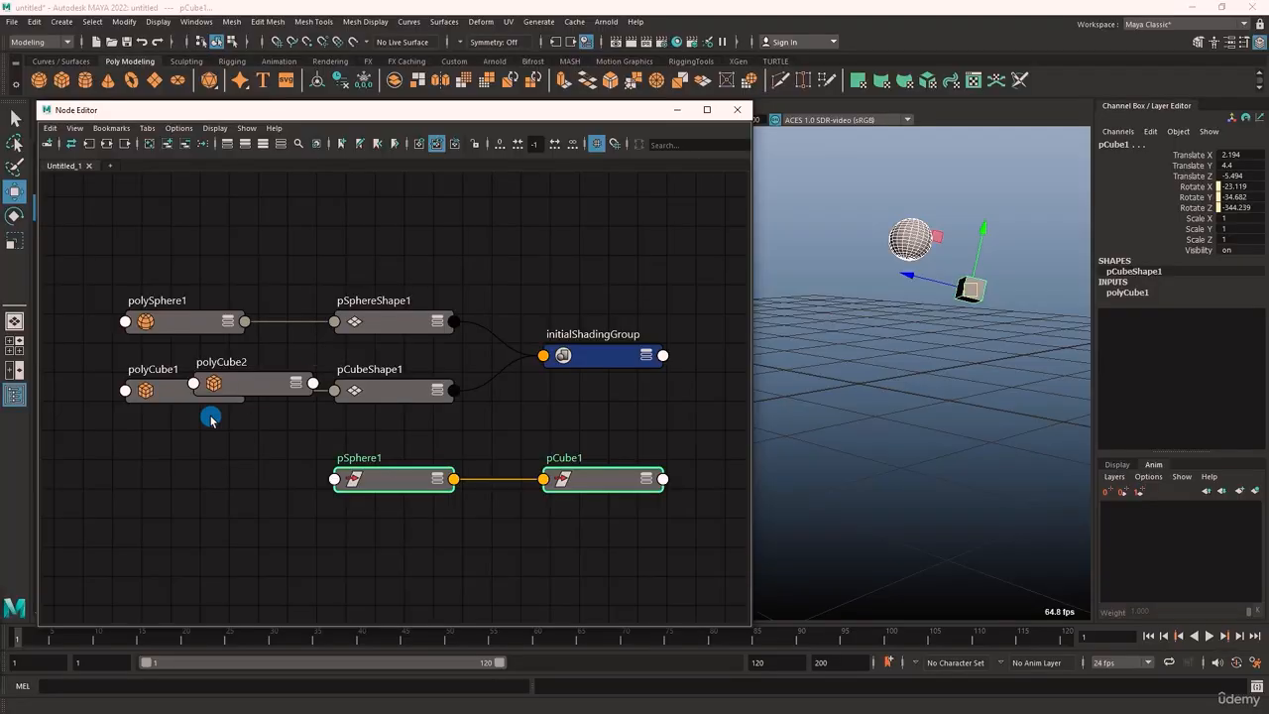
left_click_drag(132, 420, 661, 295)
left_click(192, 142)
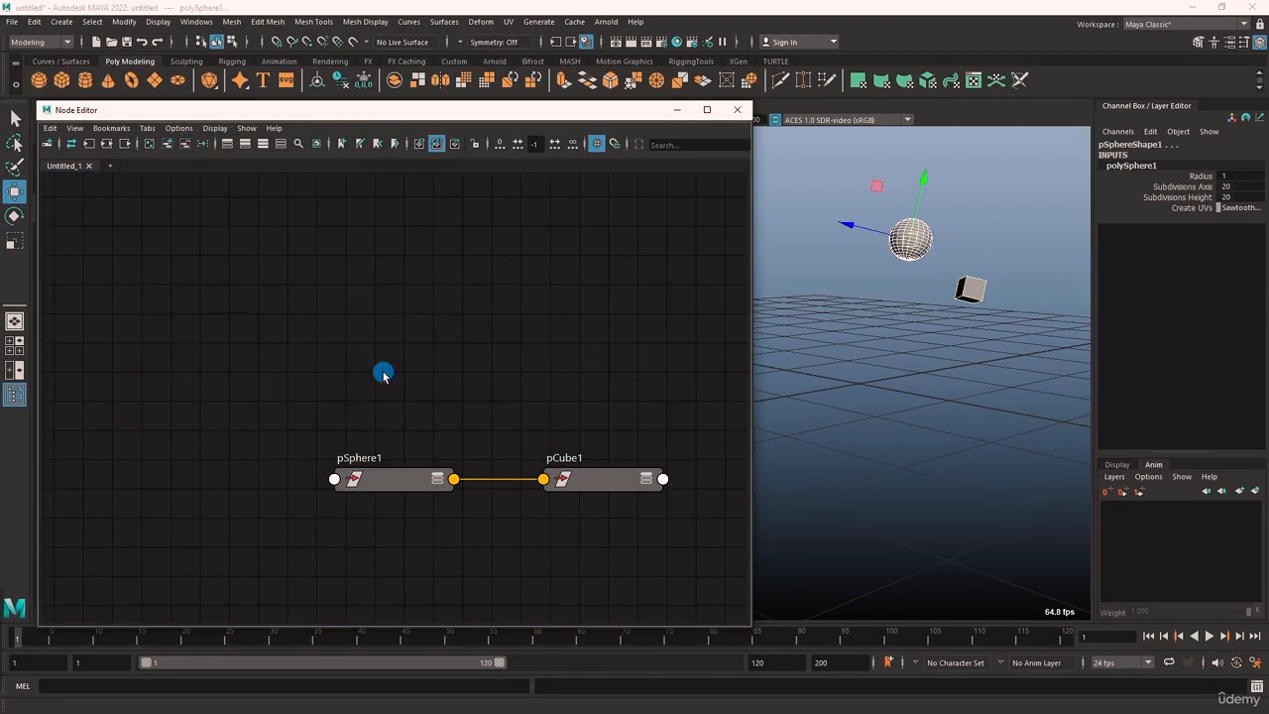
Expand the pSphere1 and pCube1 nodes to their full attribute lists and unfold Rotate on both
left_click_drag(380, 397, 411, 319)
key("3")
left_click(570, 337)
left_click_drag(434, 427, 508, 390)
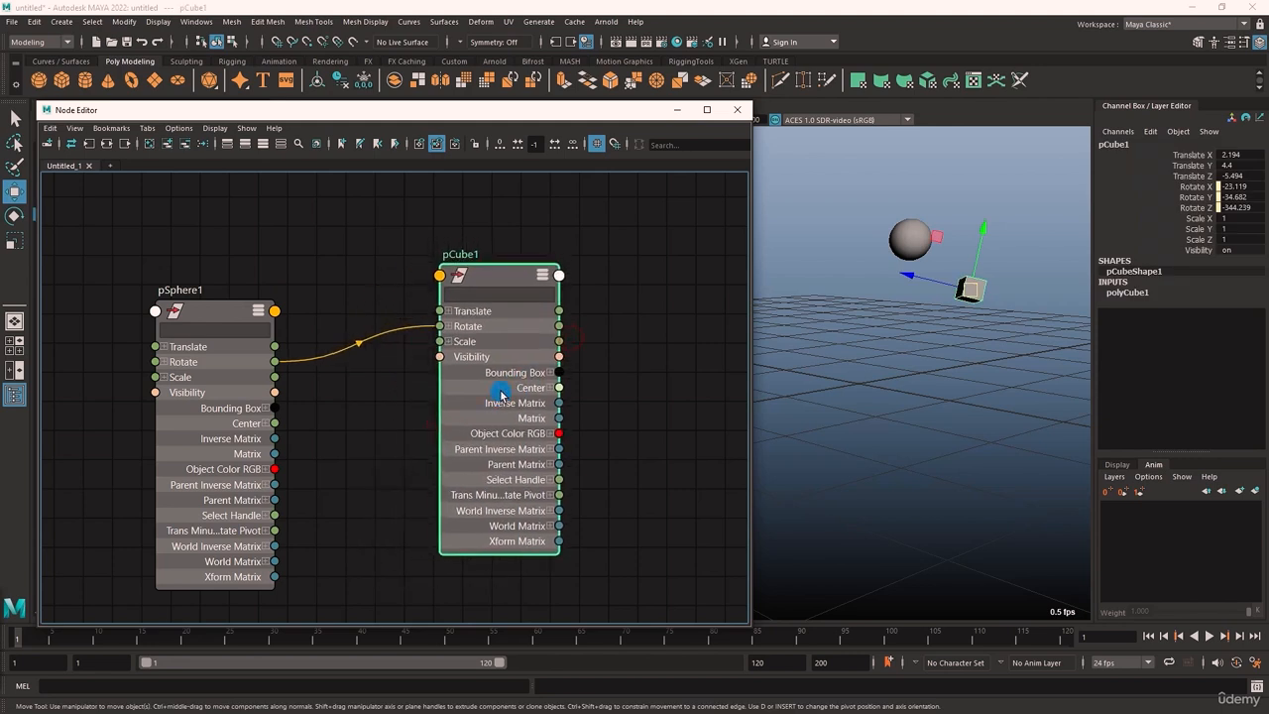
left_click(163, 362)
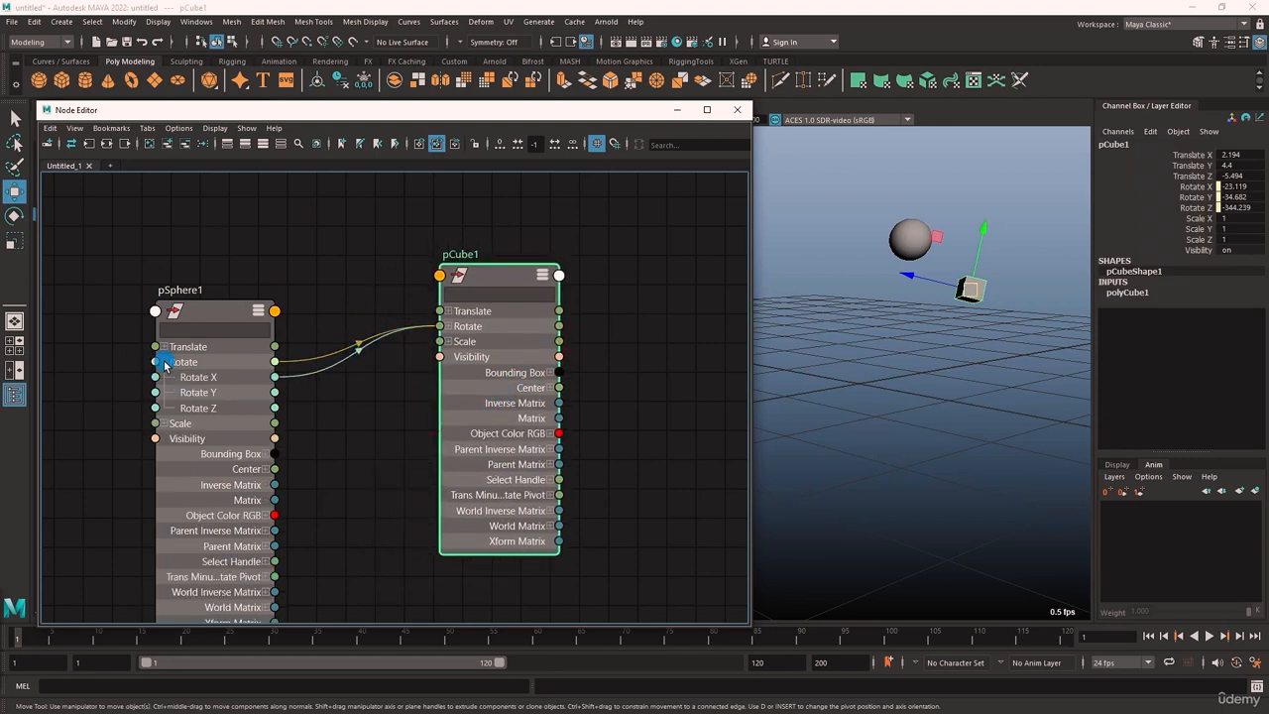
left_click(449, 326)
middle_click_drag(595, 446, 643, 388)
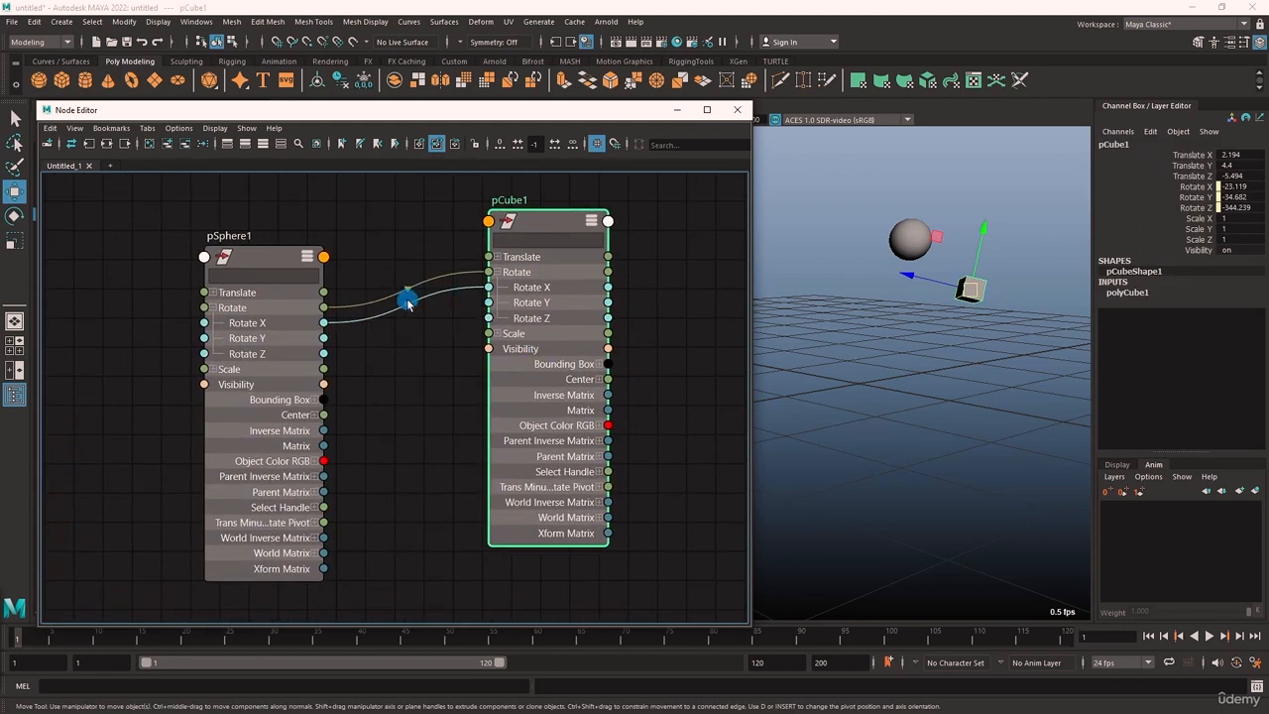
Disconnect pSphere1's Rotate X from pCube1's Rotate X and connect pSphere1's Translate output to pCube1's Translate input
left_click_drag(408, 298, 407, 360)
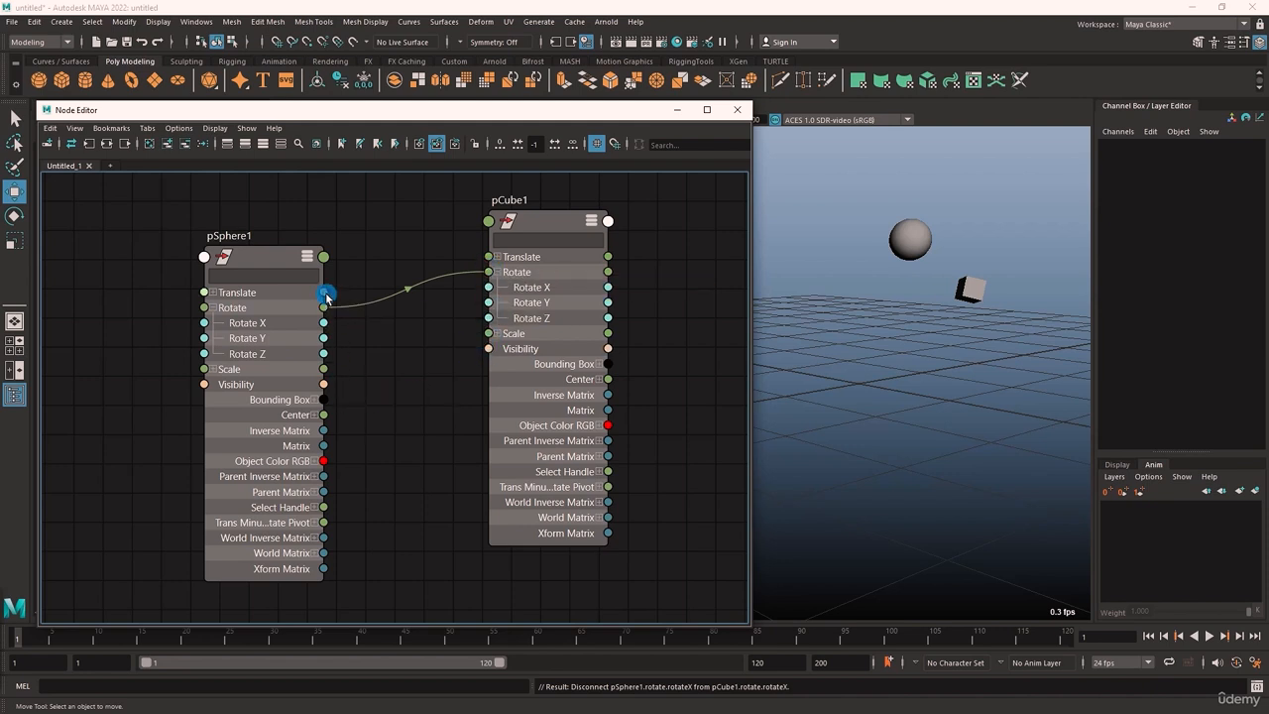
left_click_drag(326, 295, 493, 257)
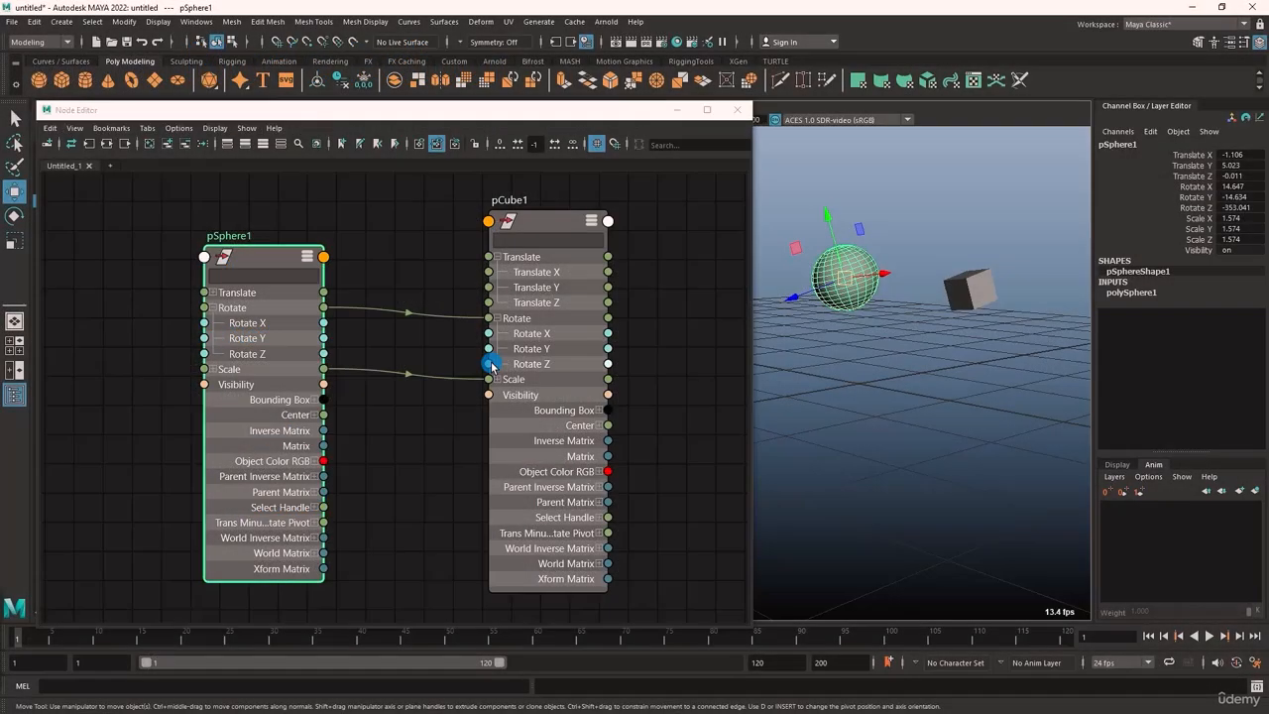
Delete the Scale connection between pSphere1 and pCube1 and replace their Rotate connection with Rotate X to Rotate X
left_click(420, 407)
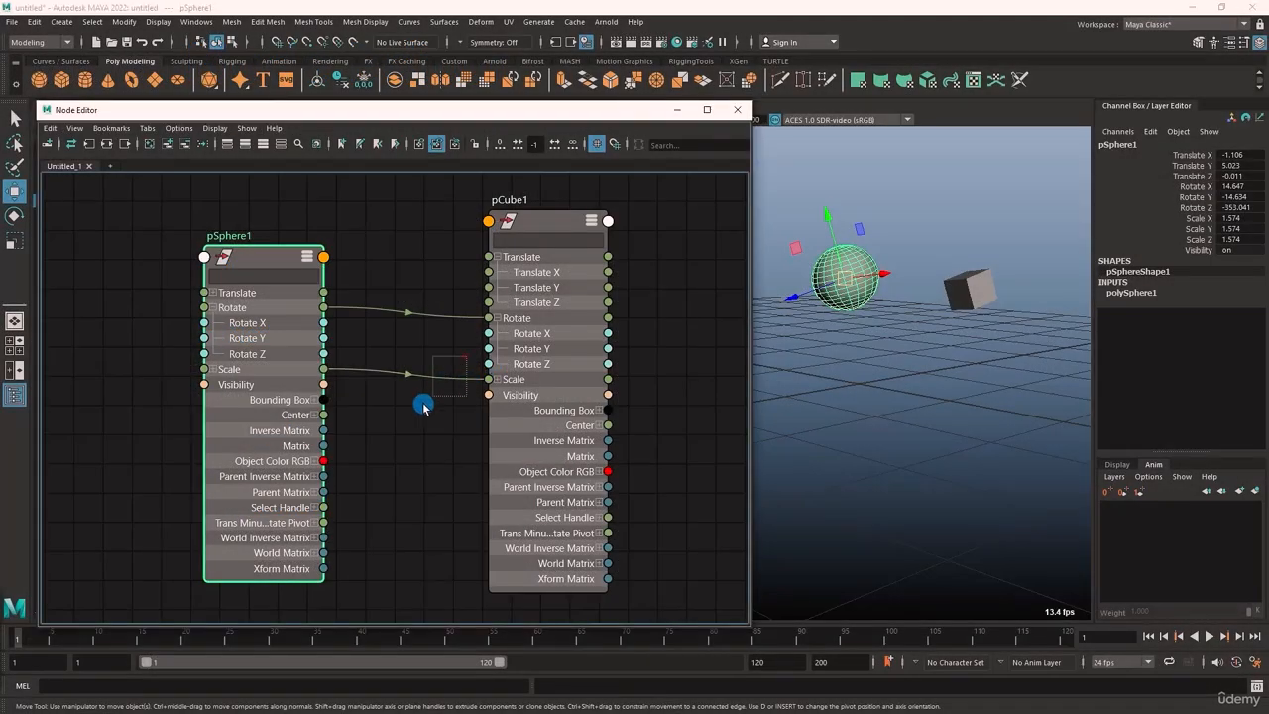
key("Delete")
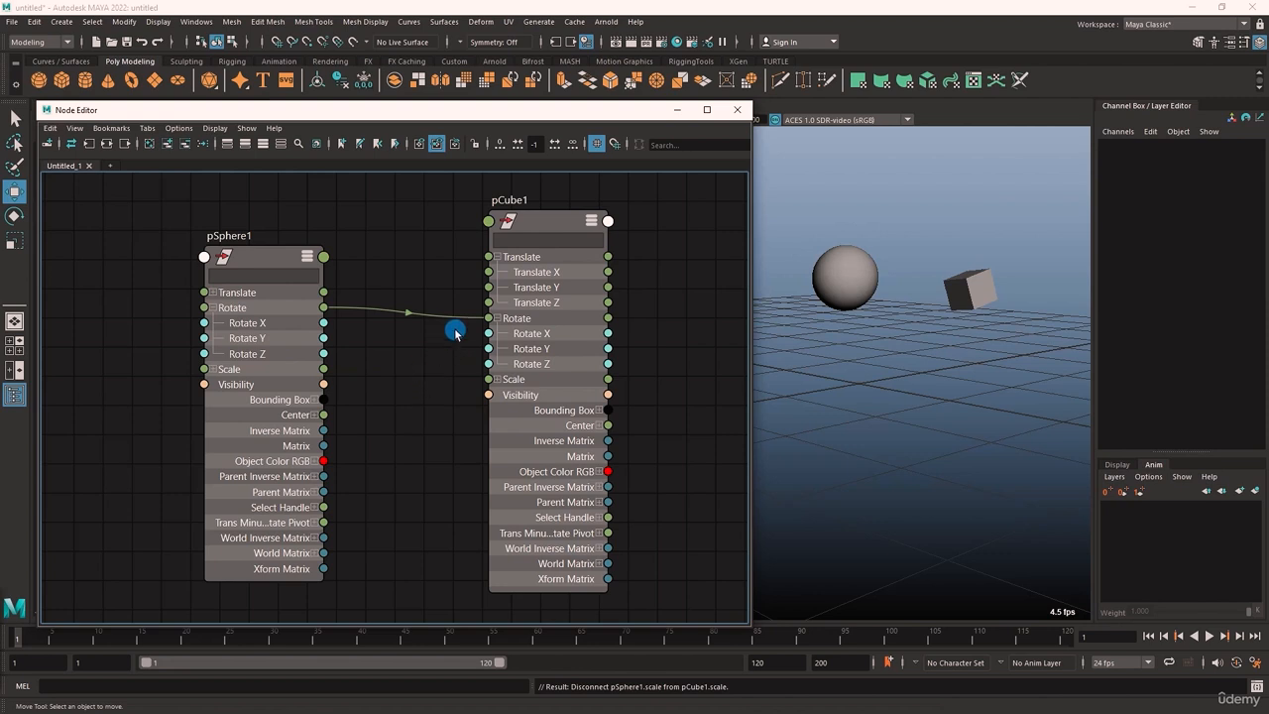
mouse_move(482, 318)
left_mouse_down()
mouse_move(451, 374)
mouse_move(469, 303)
mouse_move(446, 320)
mouse_move(411, 405)
mouse_move(454, 295)
mouse_move(476, 329)
mouse_move(357, 315)
mouse_move(487, 334)
left_mouse_up()
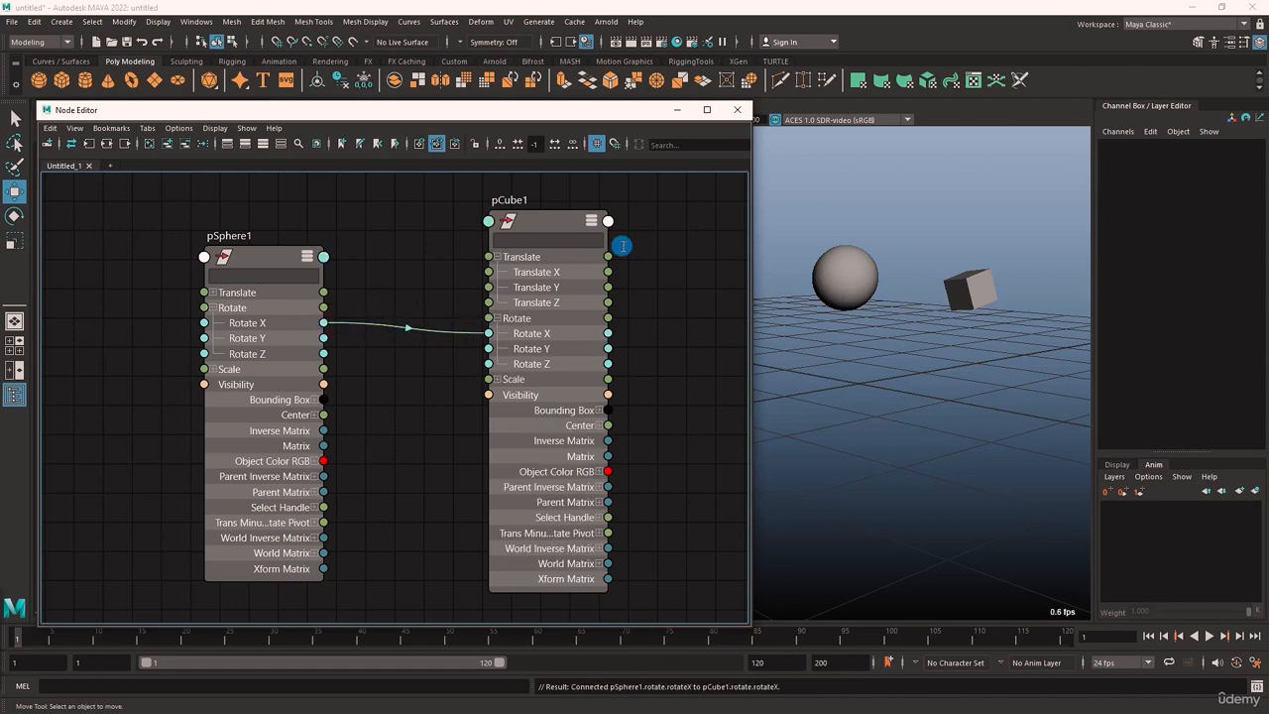
left_click(737, 109)
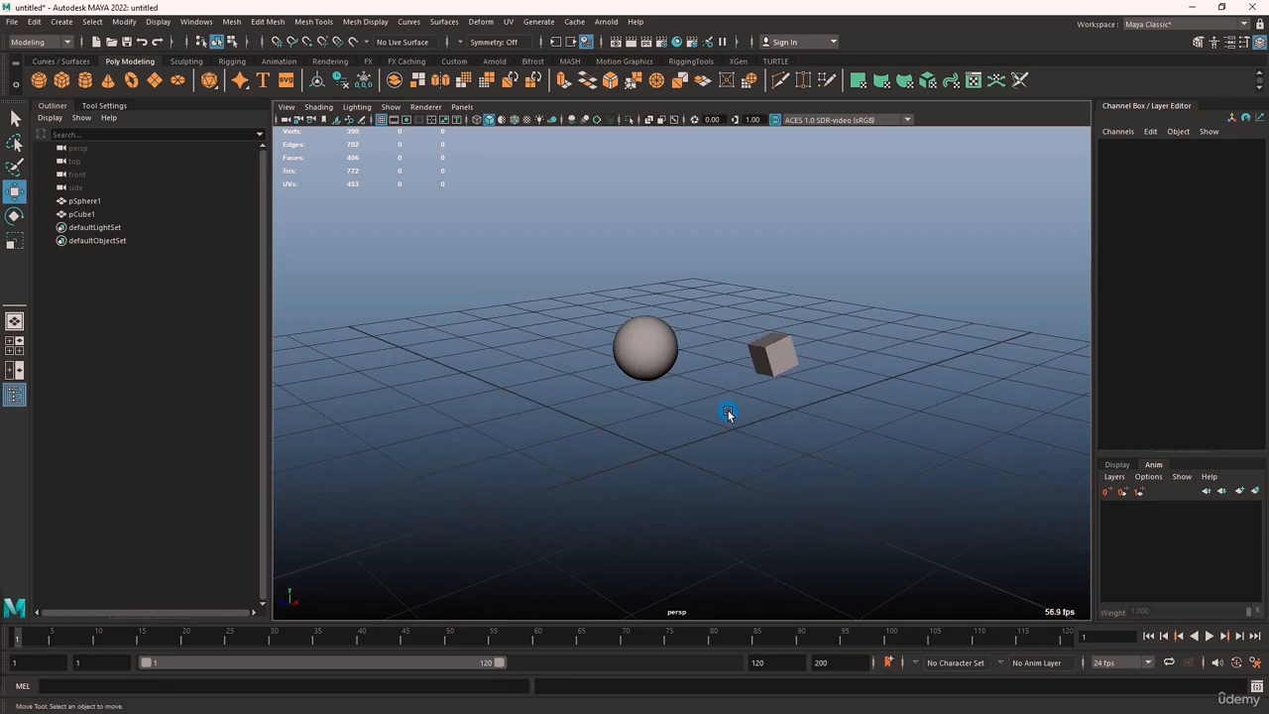
Float the Heads Up Display options over the viewport, enabling Animation Details and toggling Camera Names off and on
left_click(164, 23)
mouse_move(180, 74)
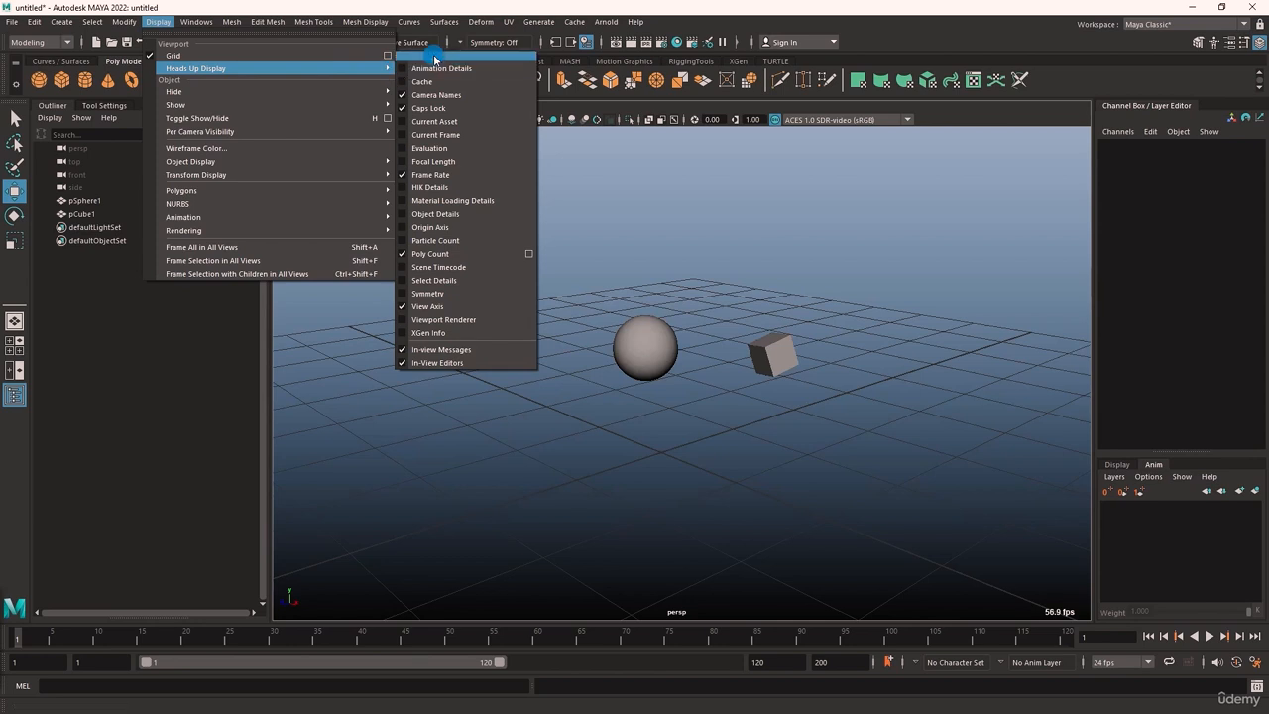
left_click(508, 62)
left_click_drag(505, 48, 400, 228)
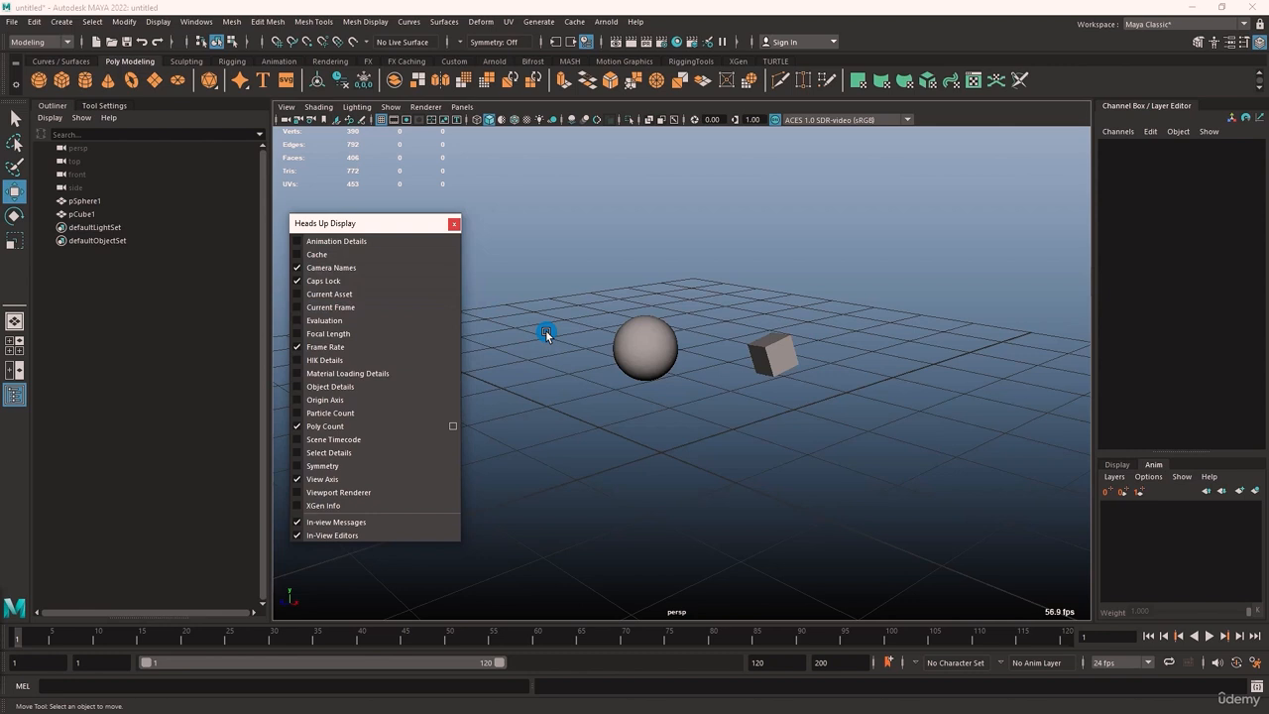
left_click(393, 247)
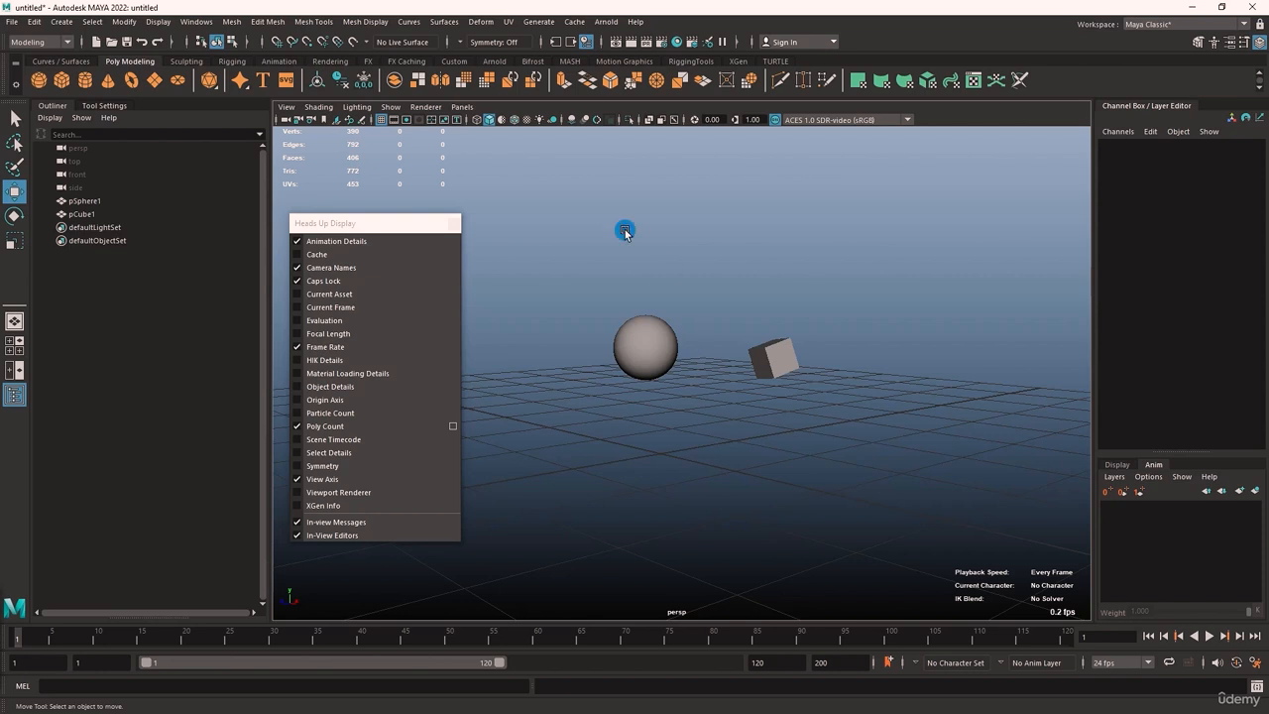
left_click(332, 271)
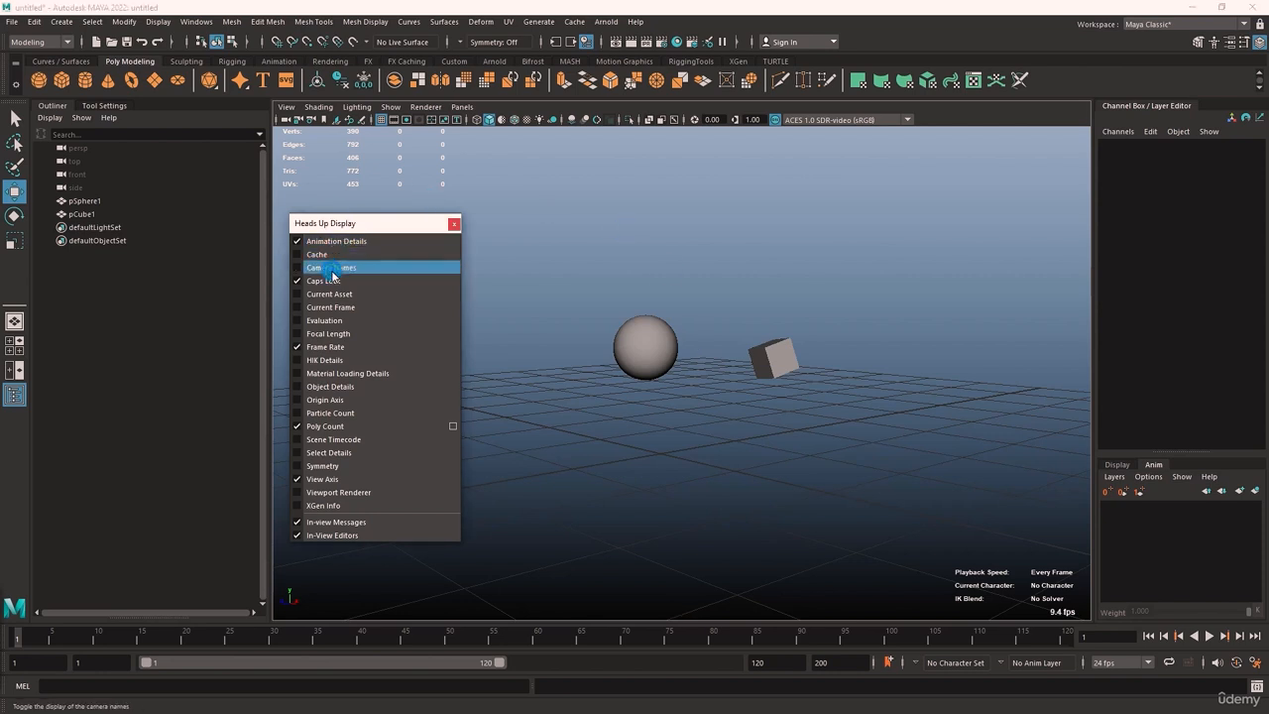
left_click(332, 273)
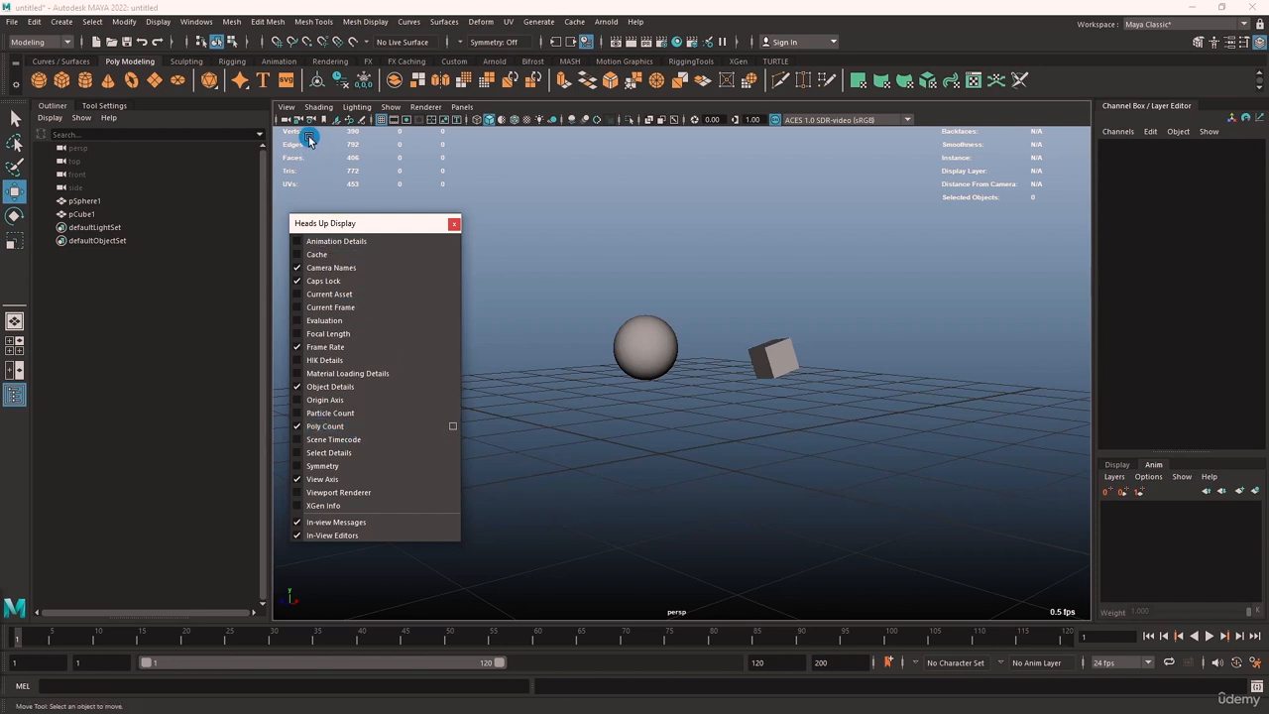
Compare the poly count and object details of pSphere1 and pCube1, and close the floating Heads Up Display options
left_click_drag(369, 222, 418, 276)
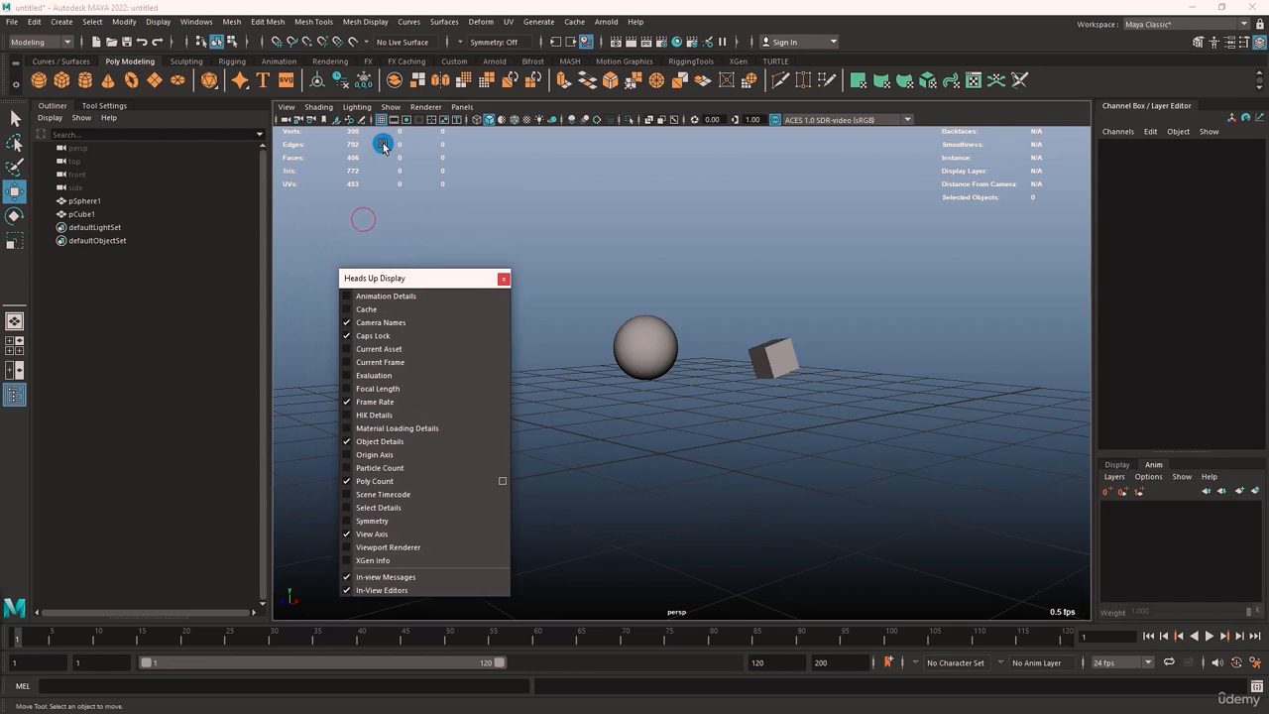
left_click(633, 342)
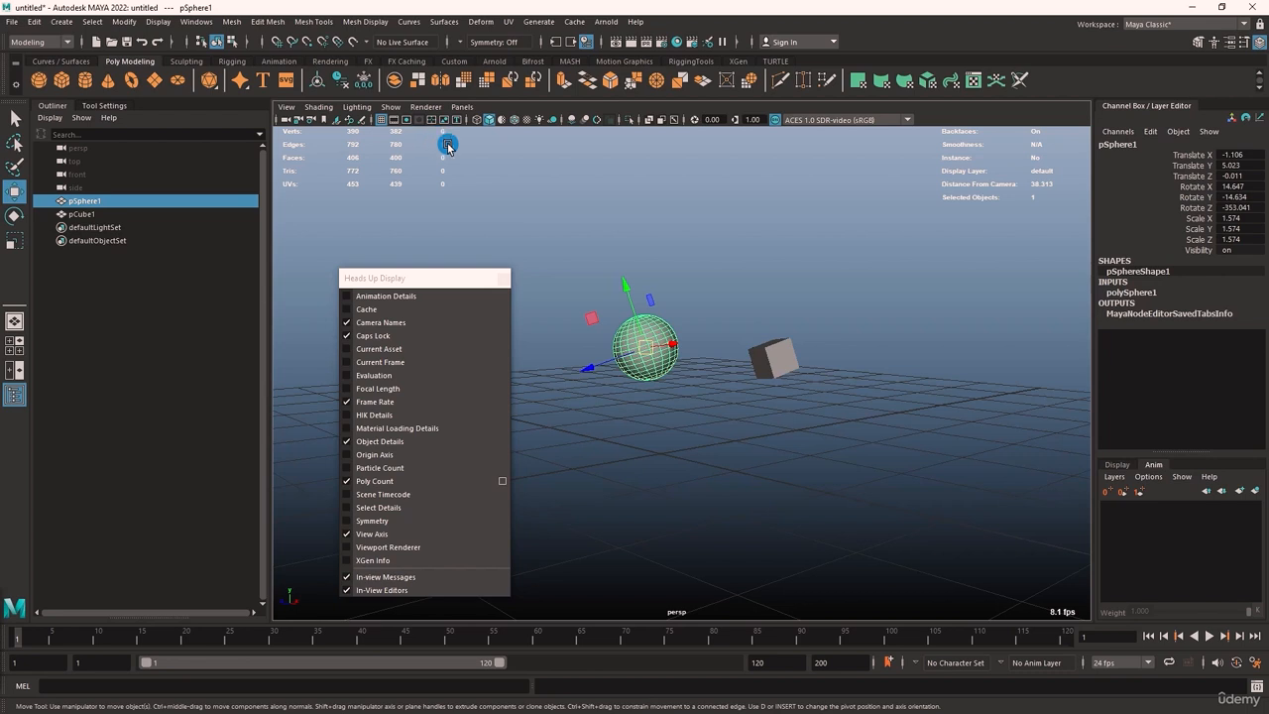
left_click(774, 359)
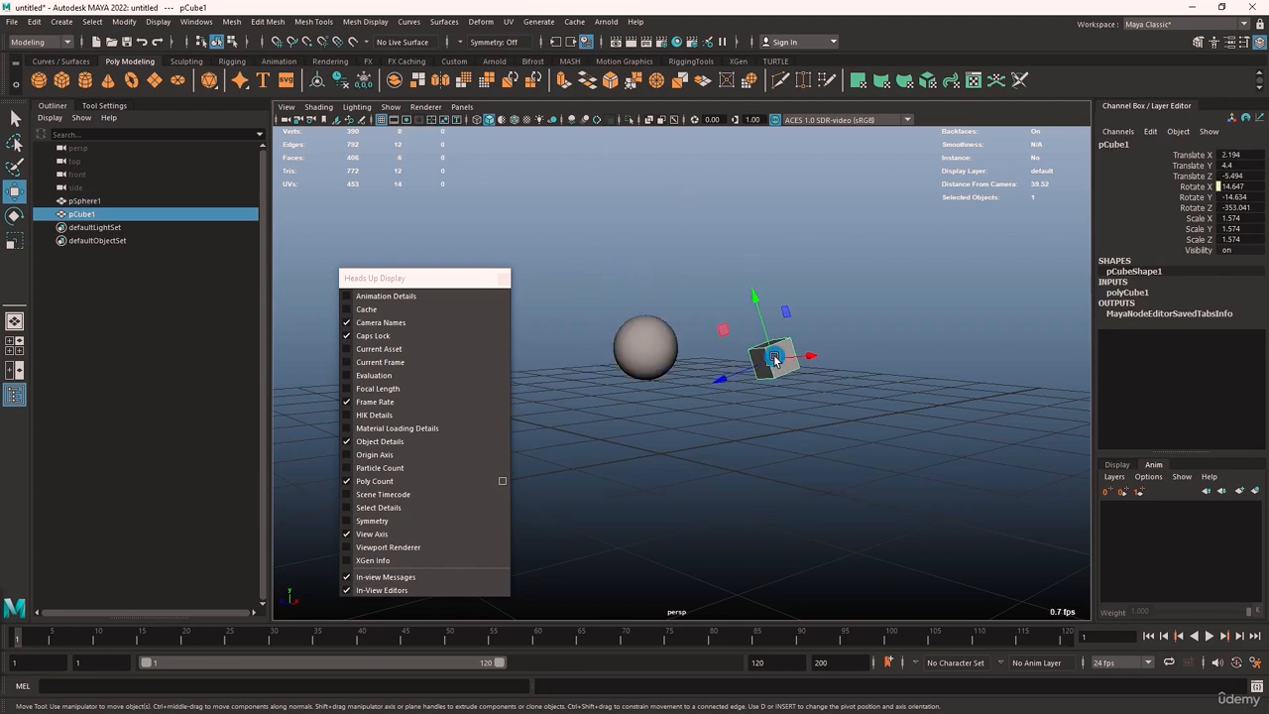
left_click(631, 350)
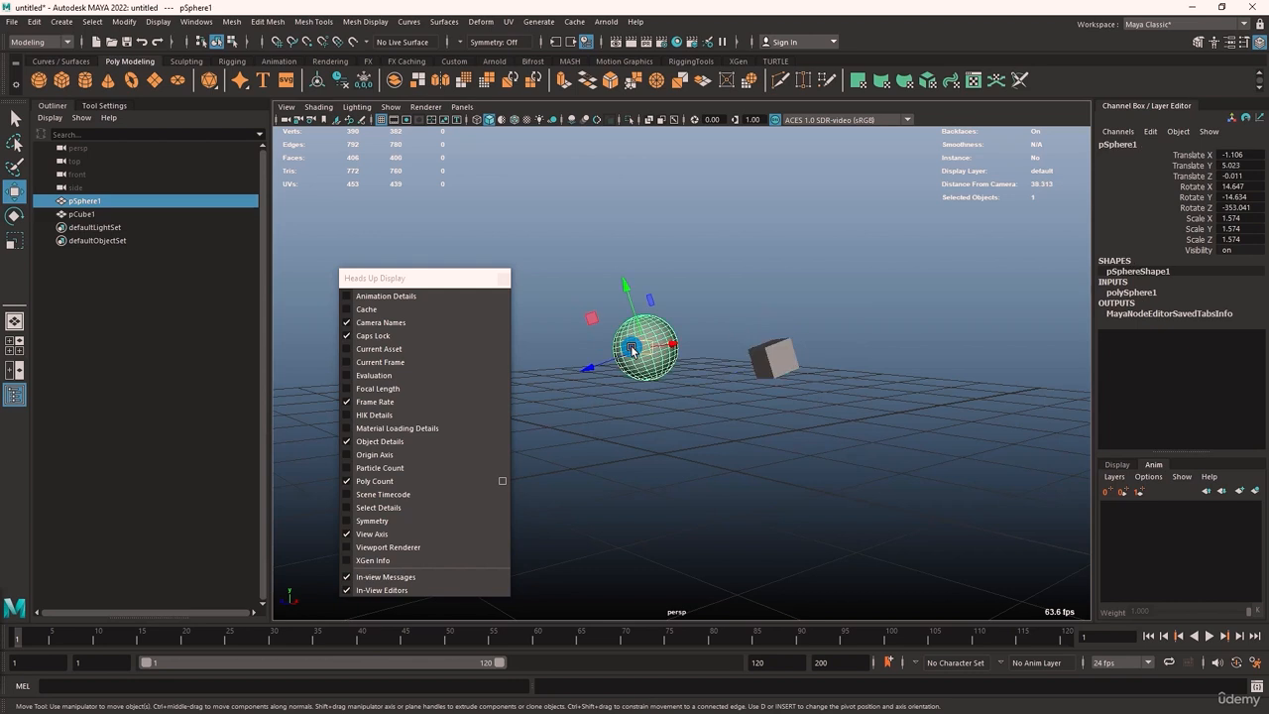
left_click(502, 280)
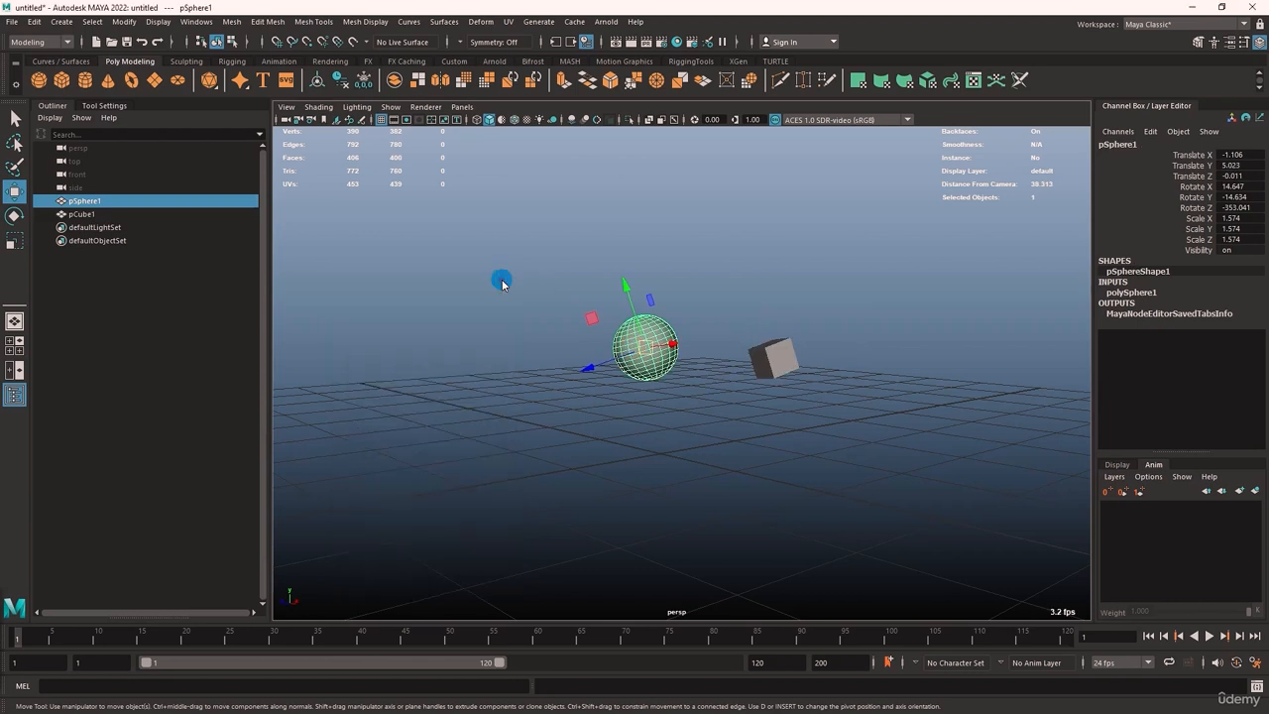